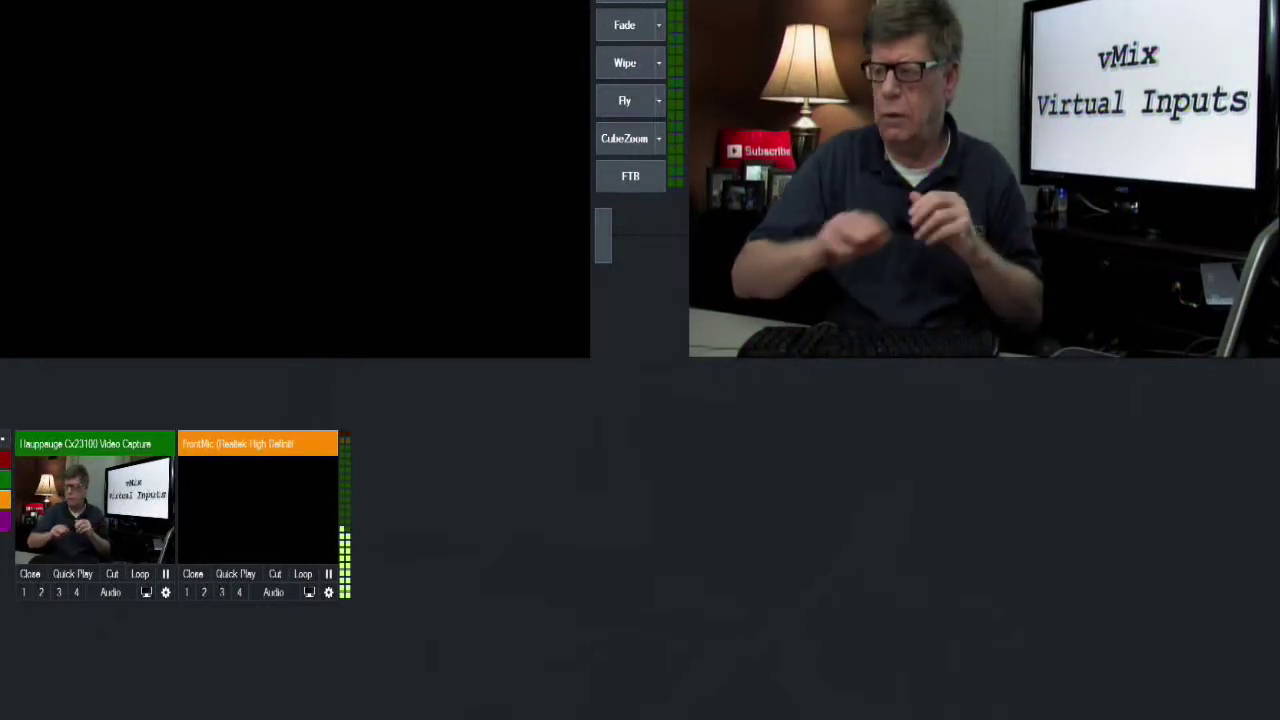
Put the Hauppauge camera input into preview
left_click(113, 530)
Create a Virtual Input copy of the Hauppauge camera from its General settings
right_click(113, 530)
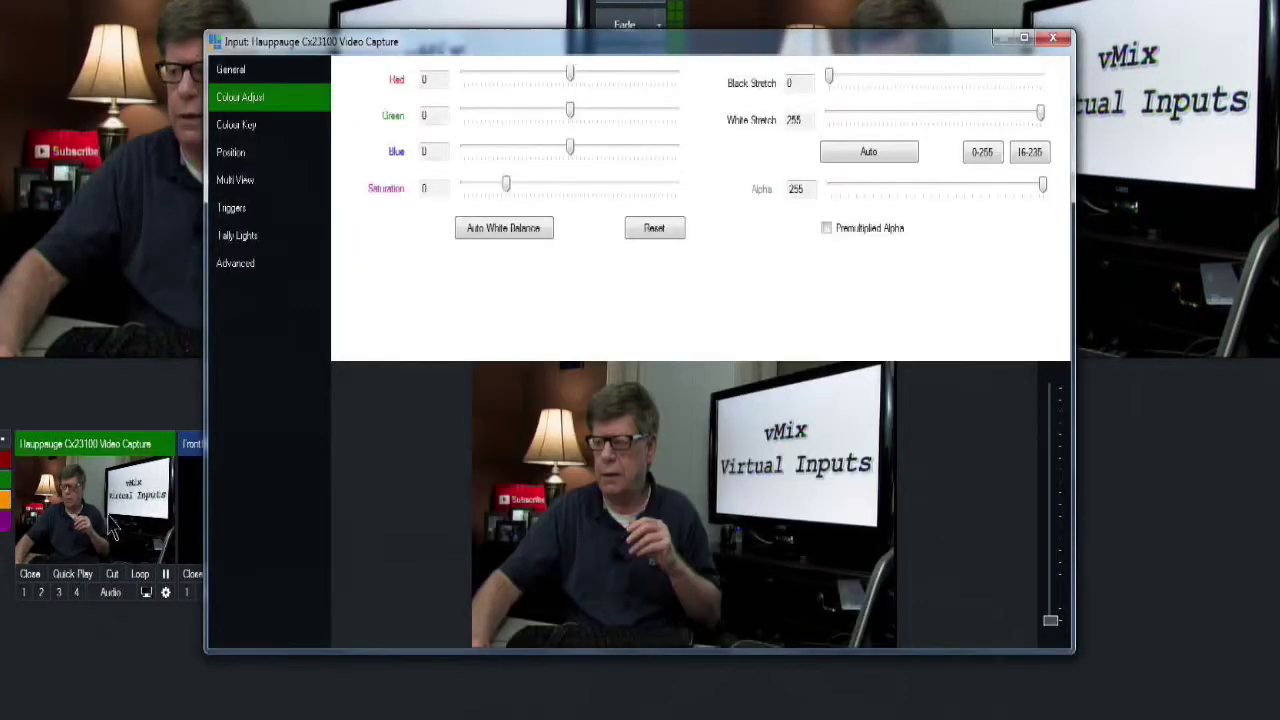
left_click(247, 72)
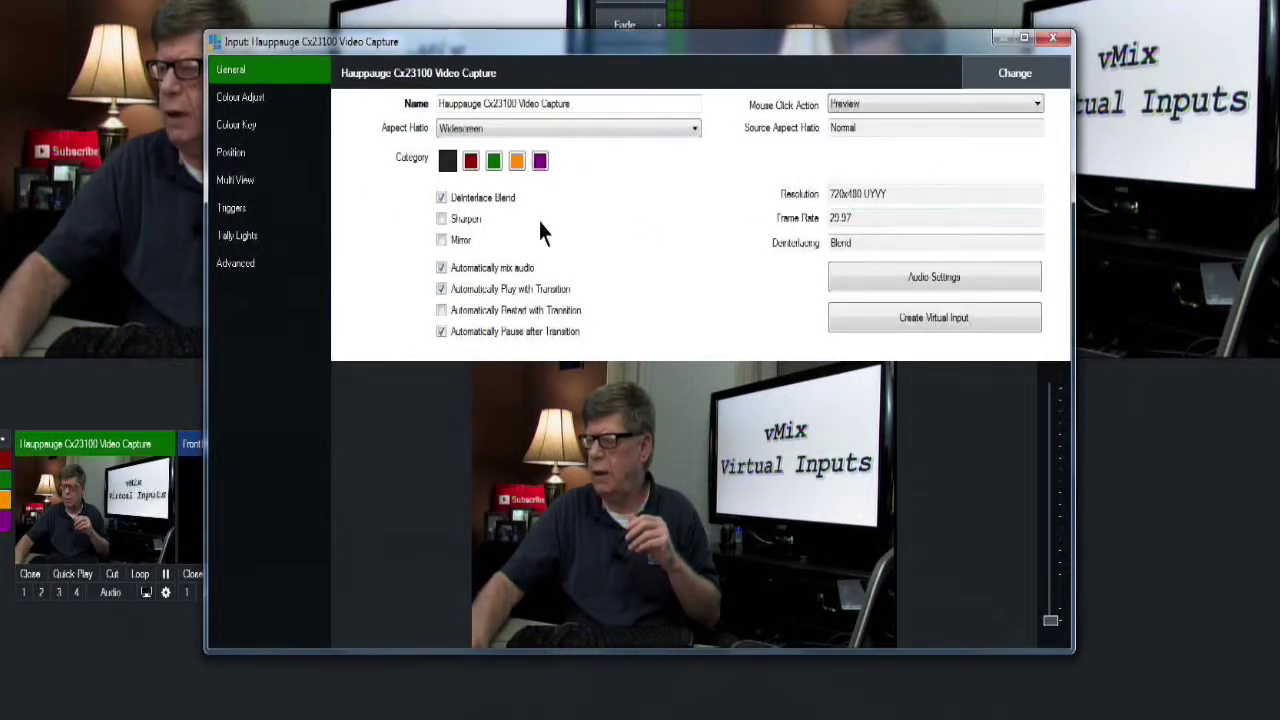
left_click(897, 320)
left_click(1054, 40)
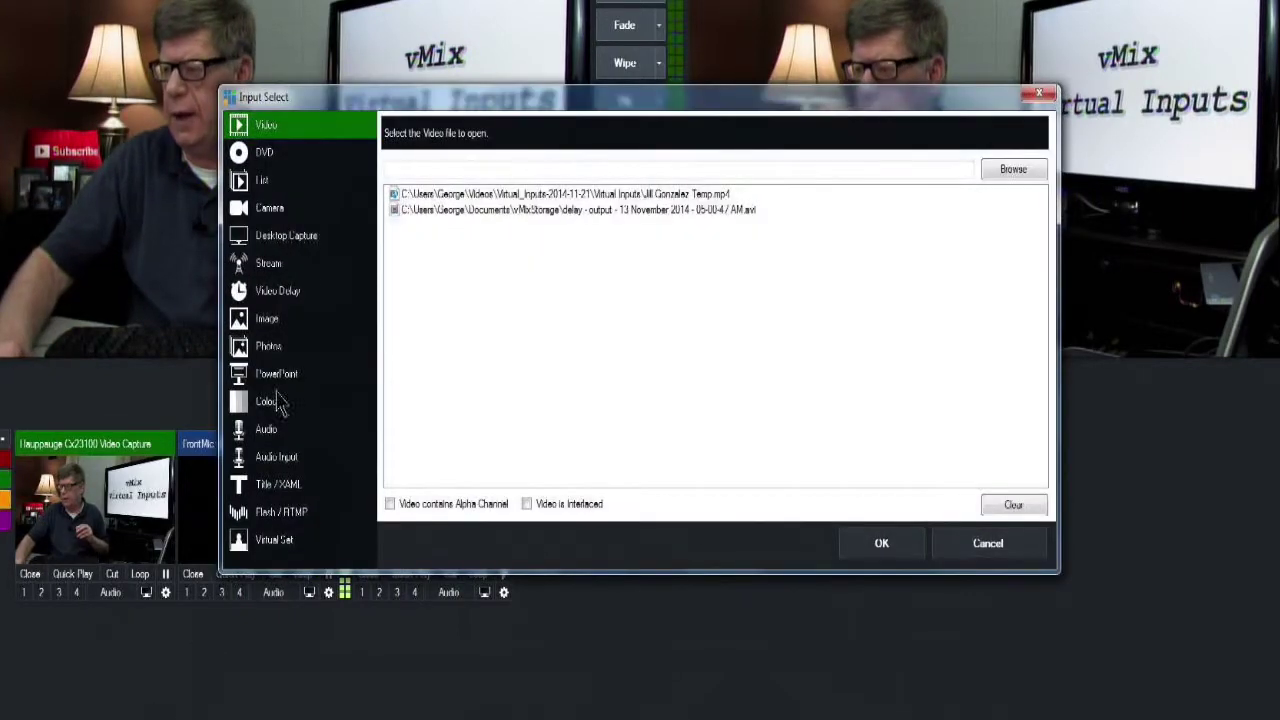
Add the NewsHD6 lower-third title template as a new input
left_click(280, 486)
left_click_drag(1035, 258, 1020, 451)
left_click(717, 280)
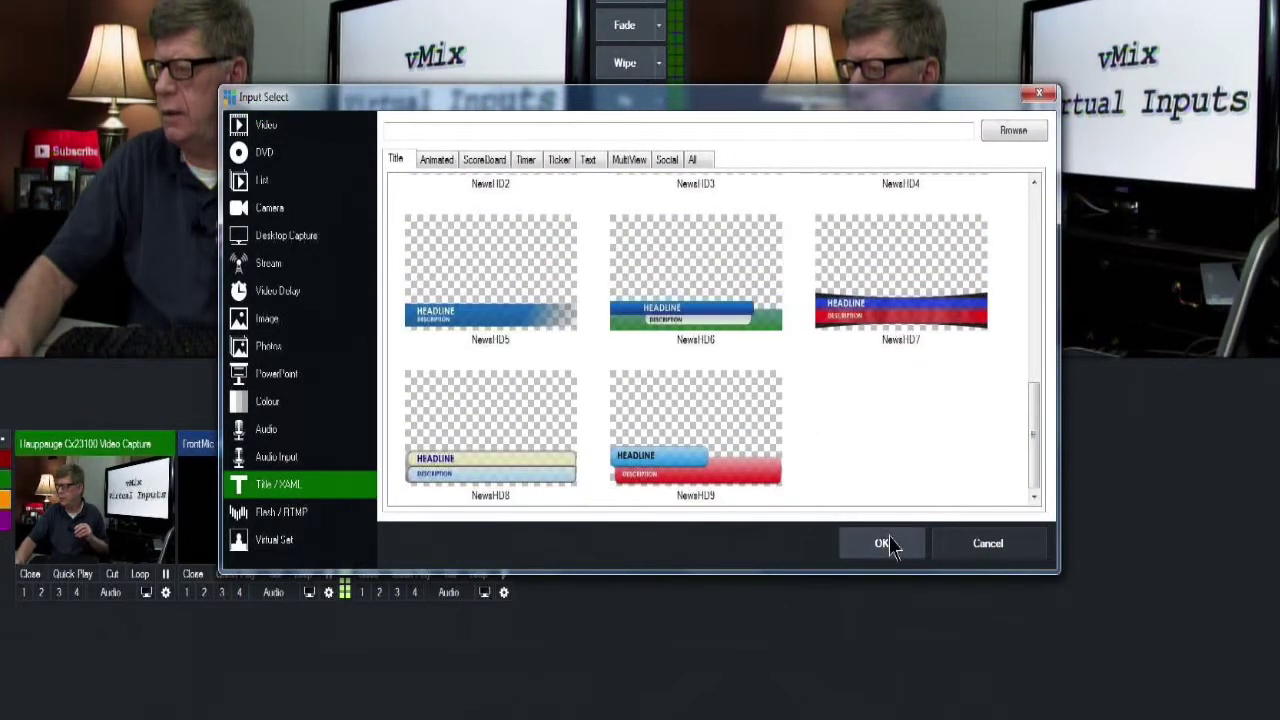
left_click(893, 541)
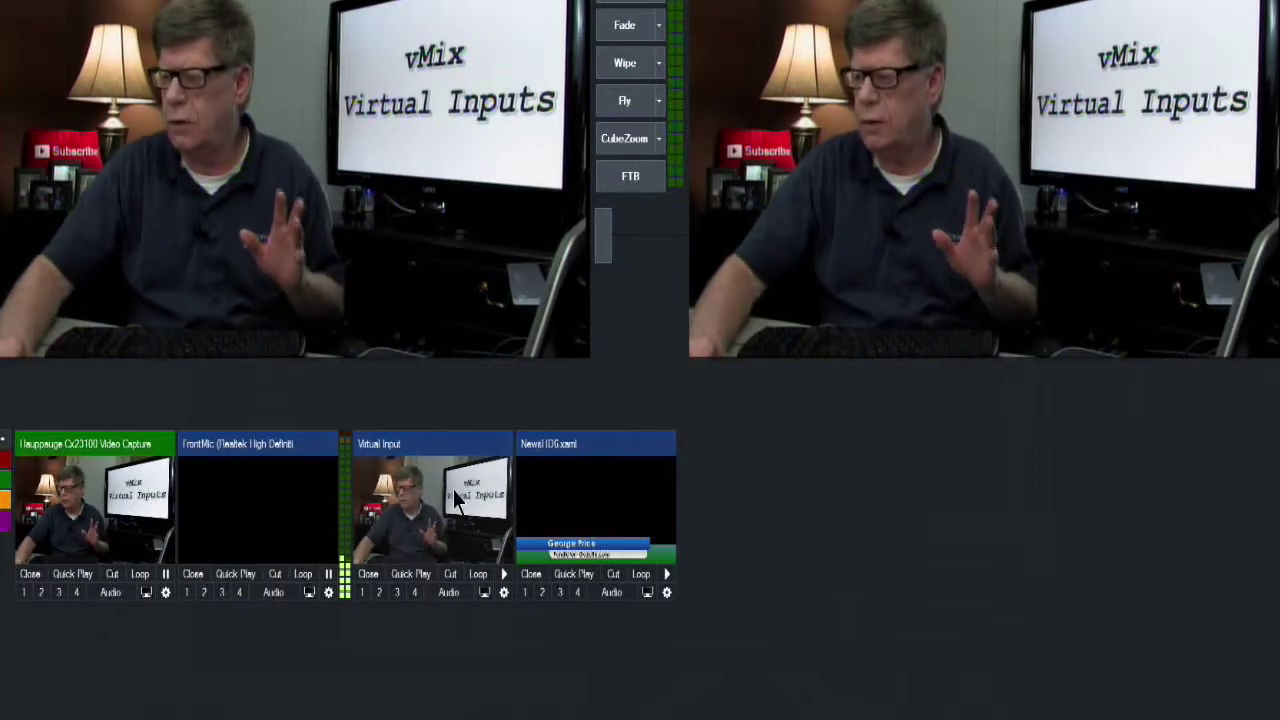
right_click(453, 490)
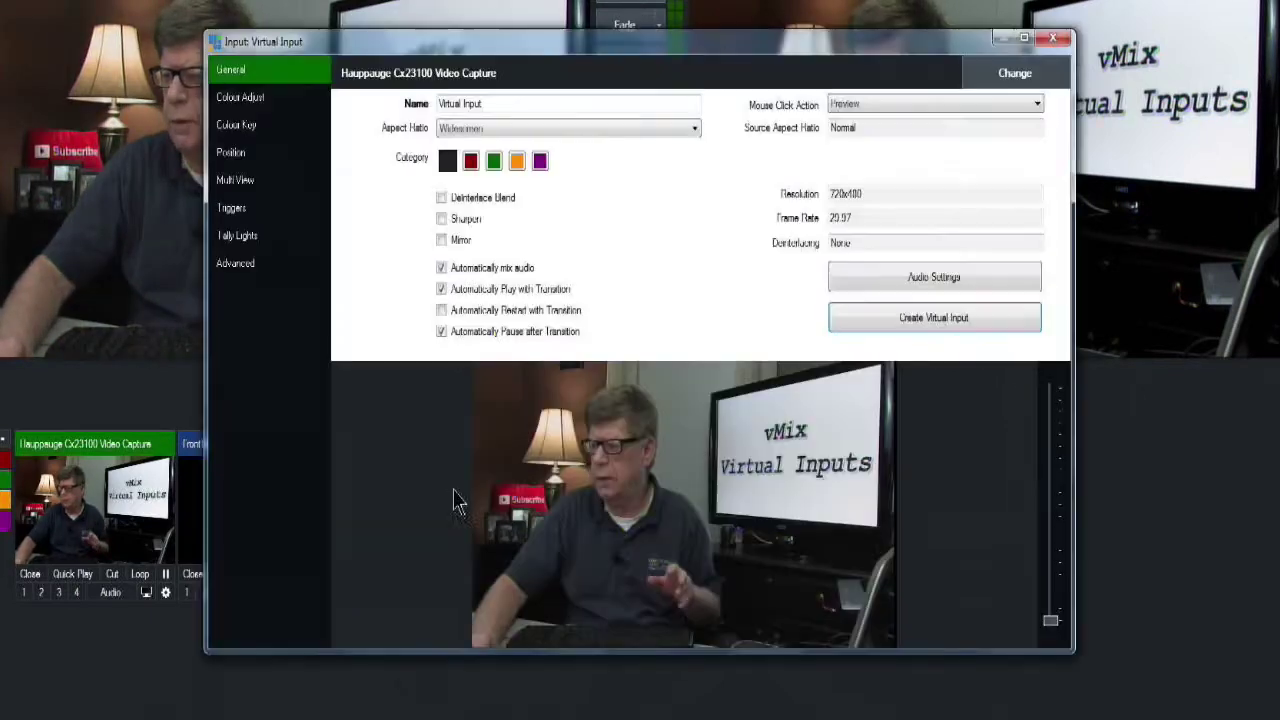
Set the Virtual Input's first Multi View layer to NewsHD6.xaml
left_click(248, 182)
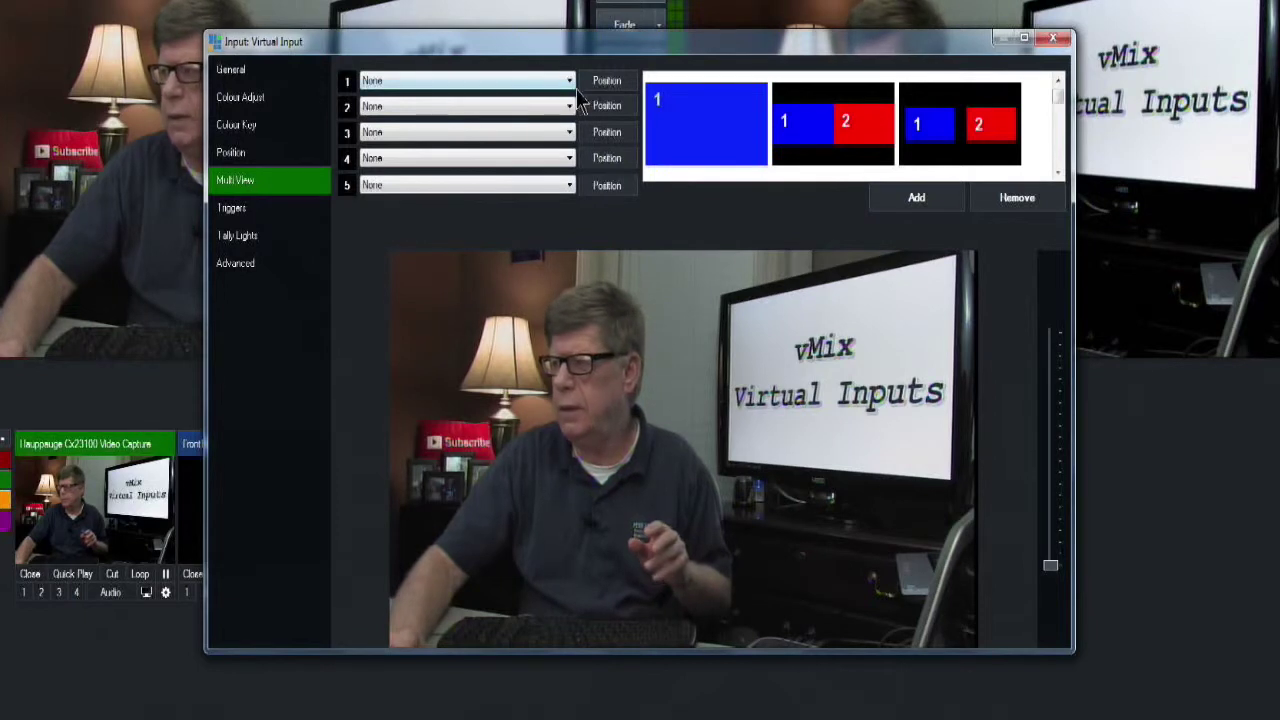
left_click(497, 84)
left_click(474, 143)
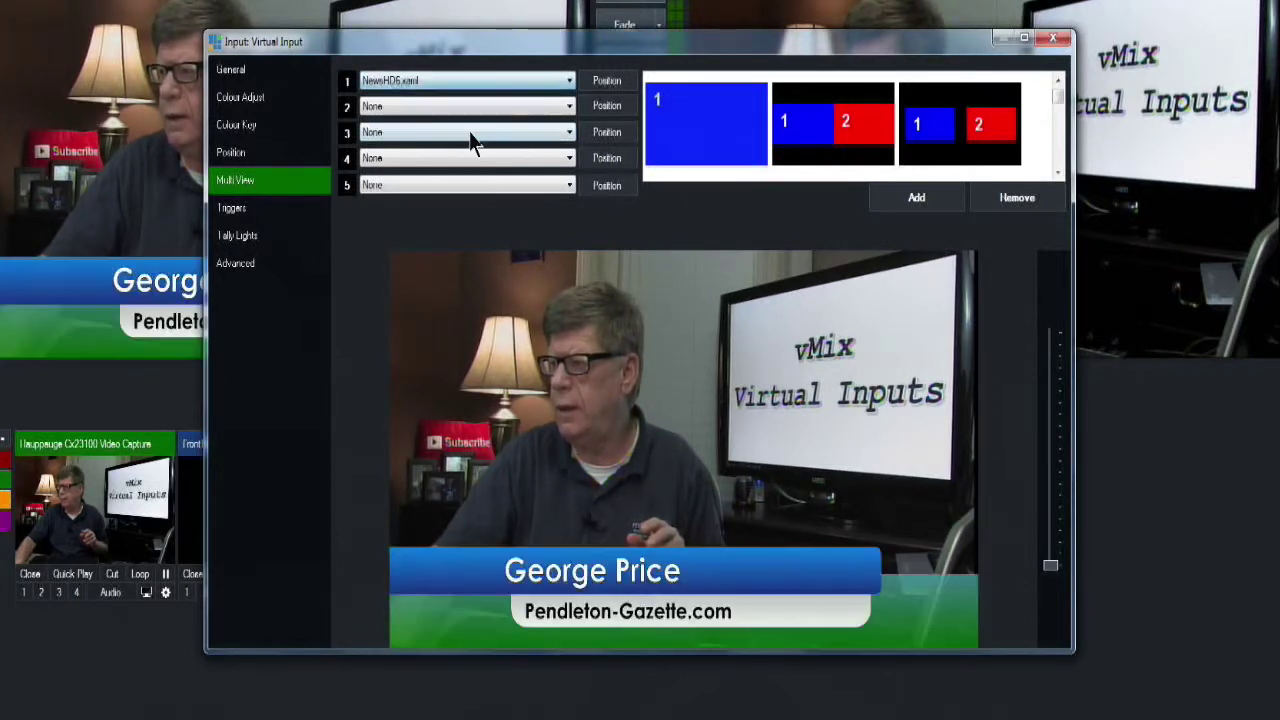
left_click(1058, 40)
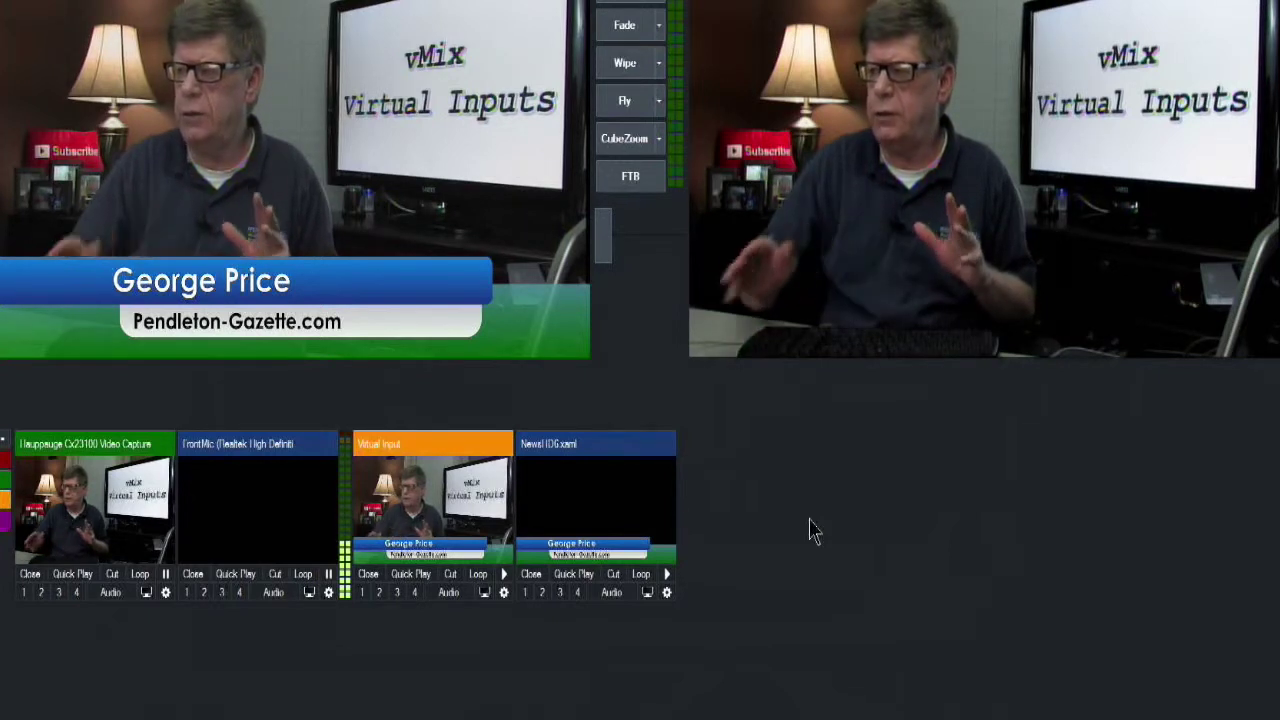
Test the titled Virtual Input live with Quick Play and as overlay 1, then remove it
left_click(636, 8)
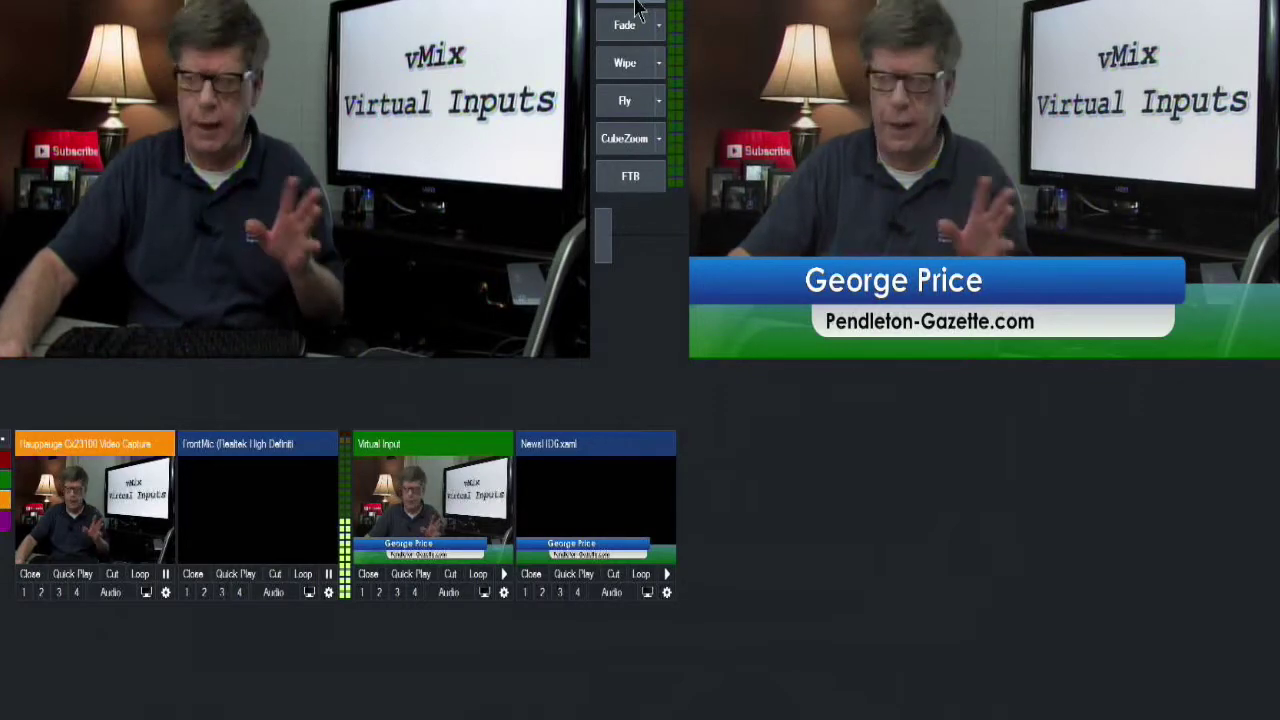
left_click(636, 8)
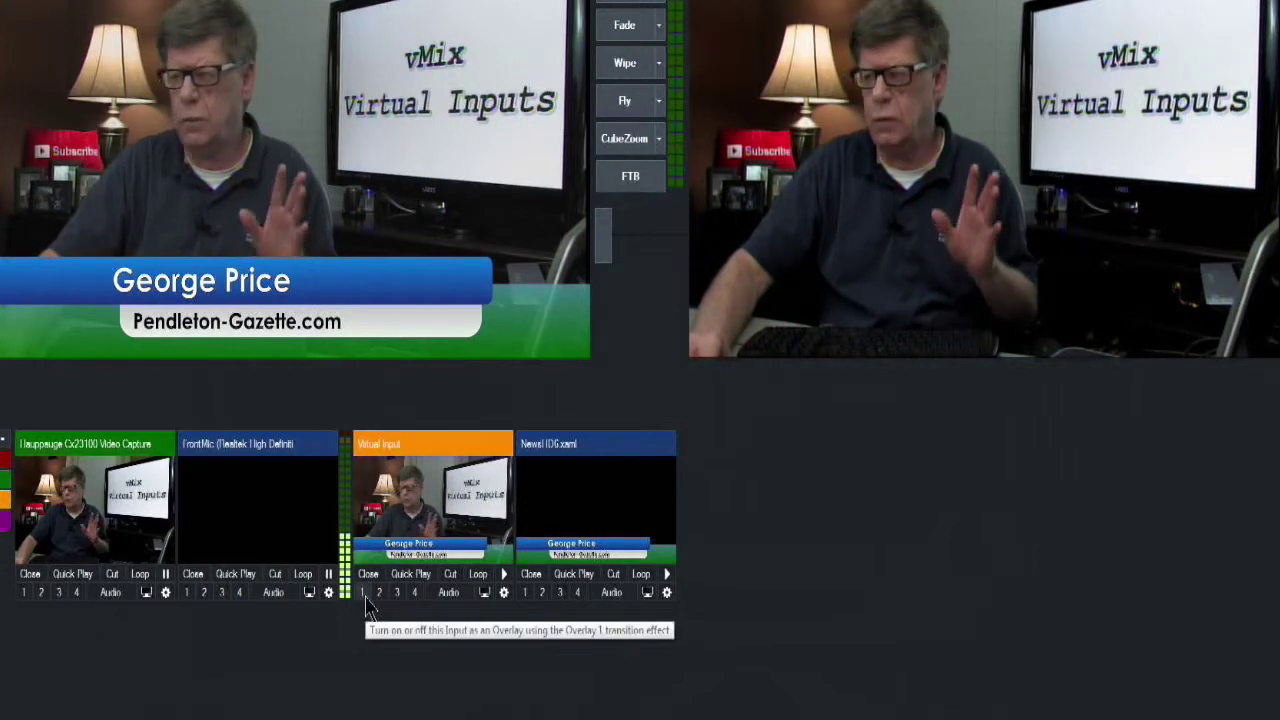
left_click(363, 595)
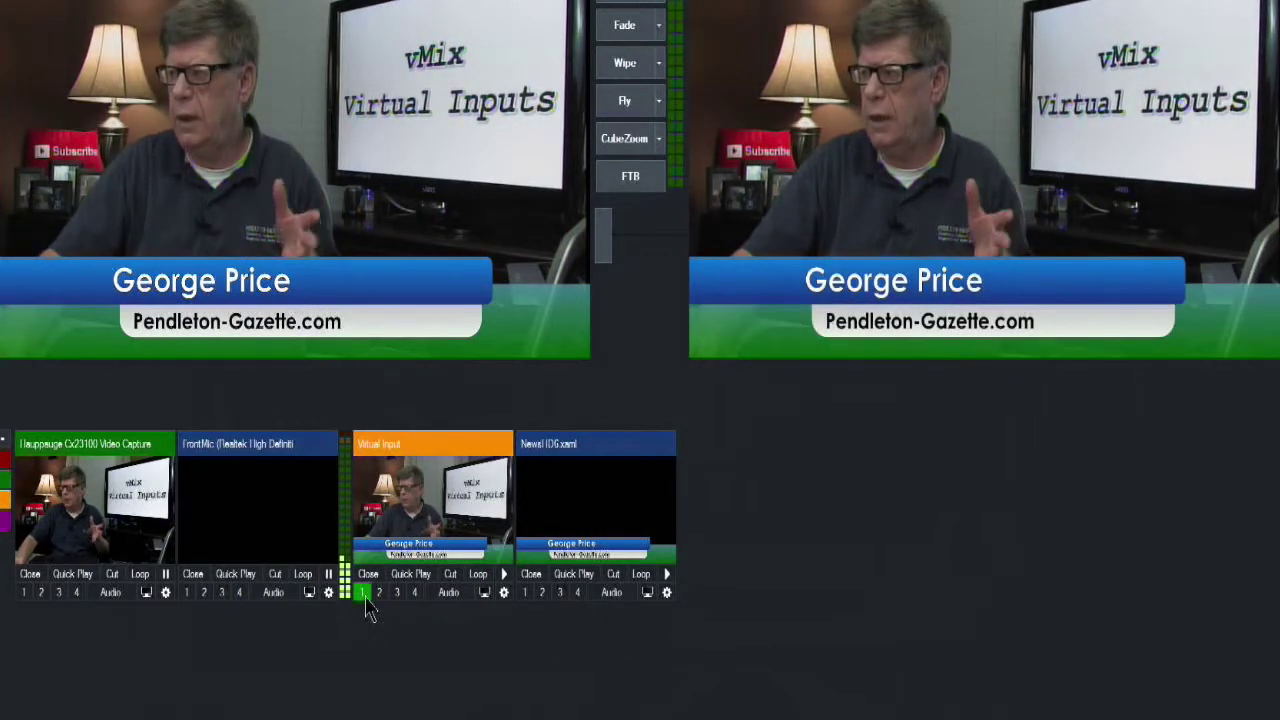
left_click(363, 594)
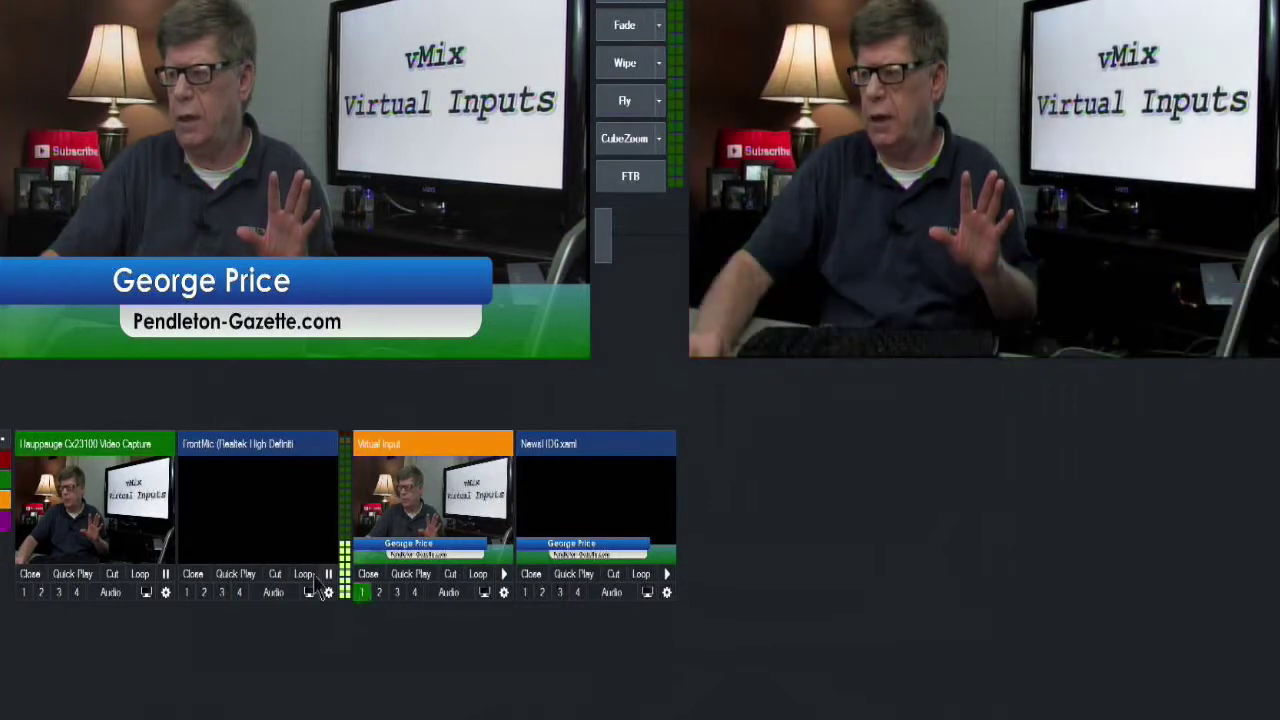
With the camera in preview, fade the title overlay onto the output and off again
left_click(120, 555)
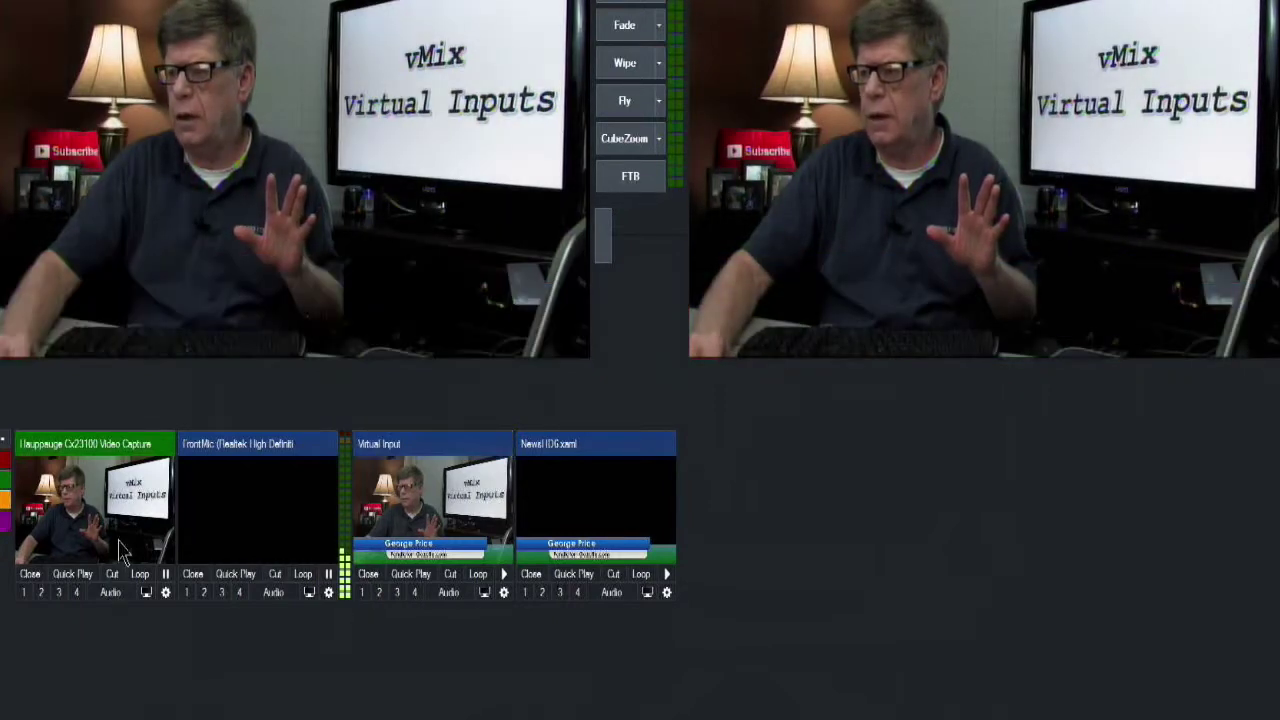
left_click(525, 594)
left_click(525, 594)
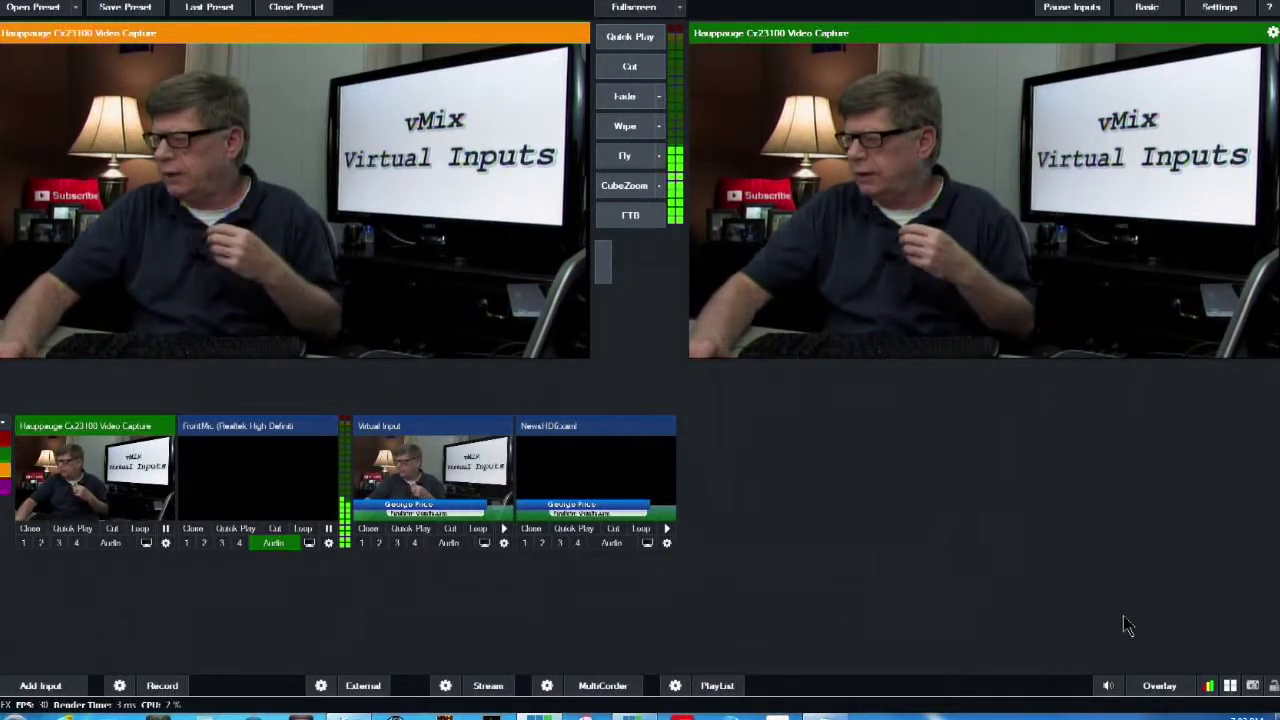
Set overlay channel 3 to Picture In Picture with zoom 0.58475, shifted horizontally
left_click(1142, 688)
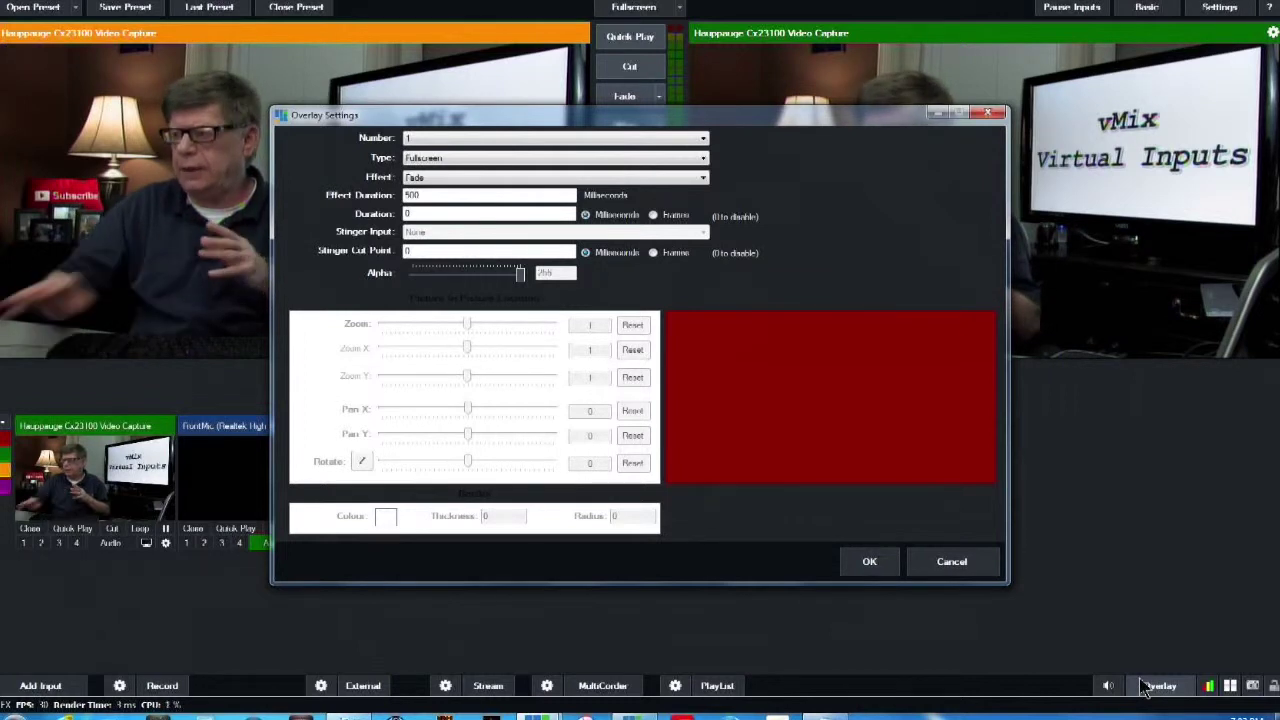
left_click(540, 140)
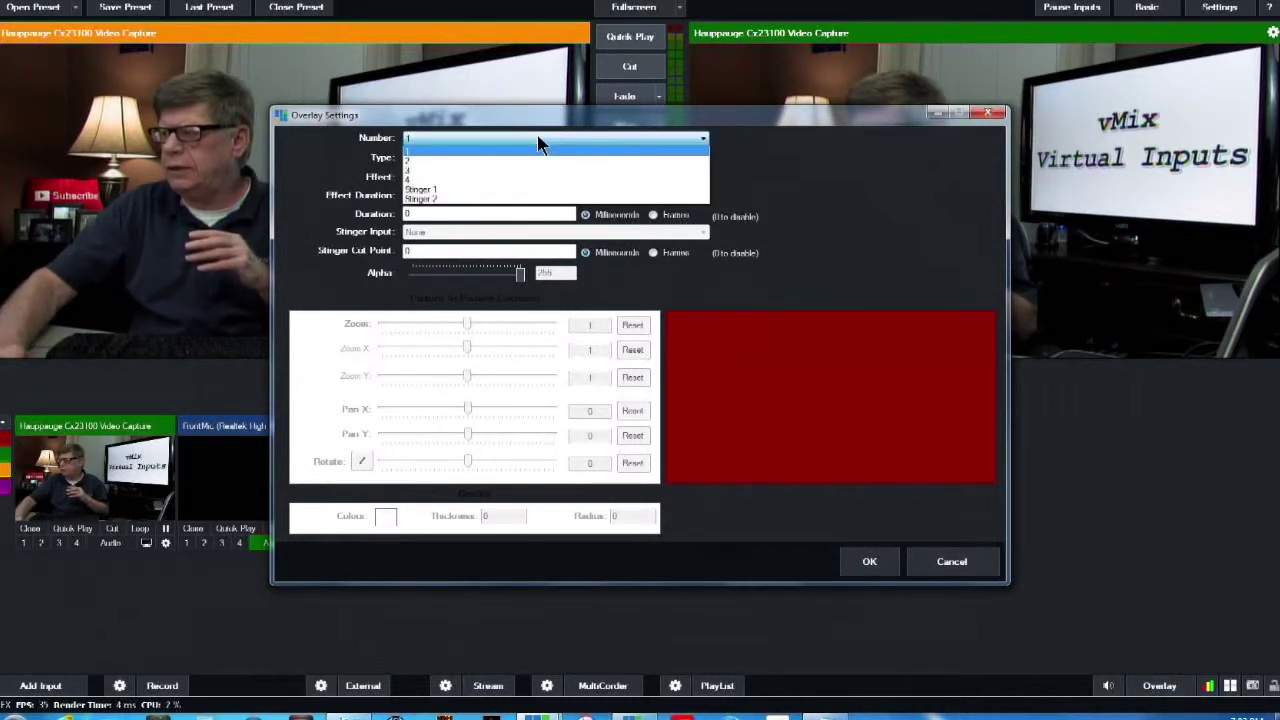
left_click(530, 164)
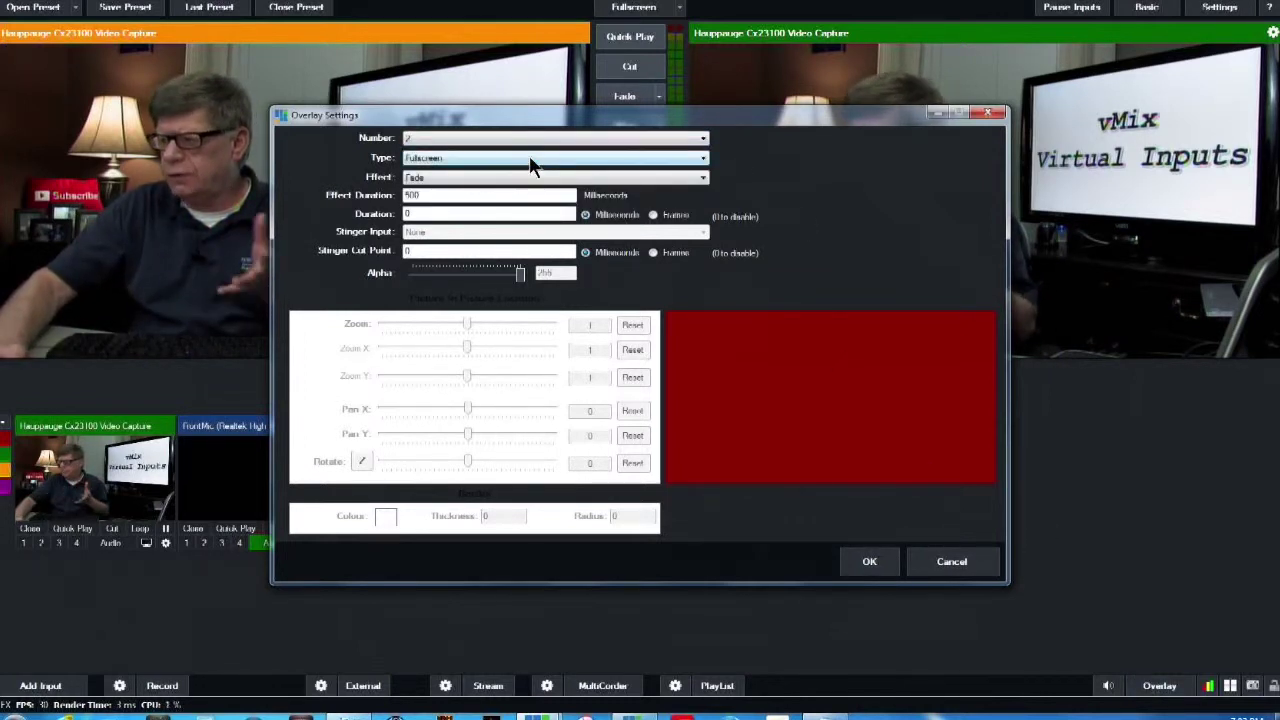
left_click(491, 138)
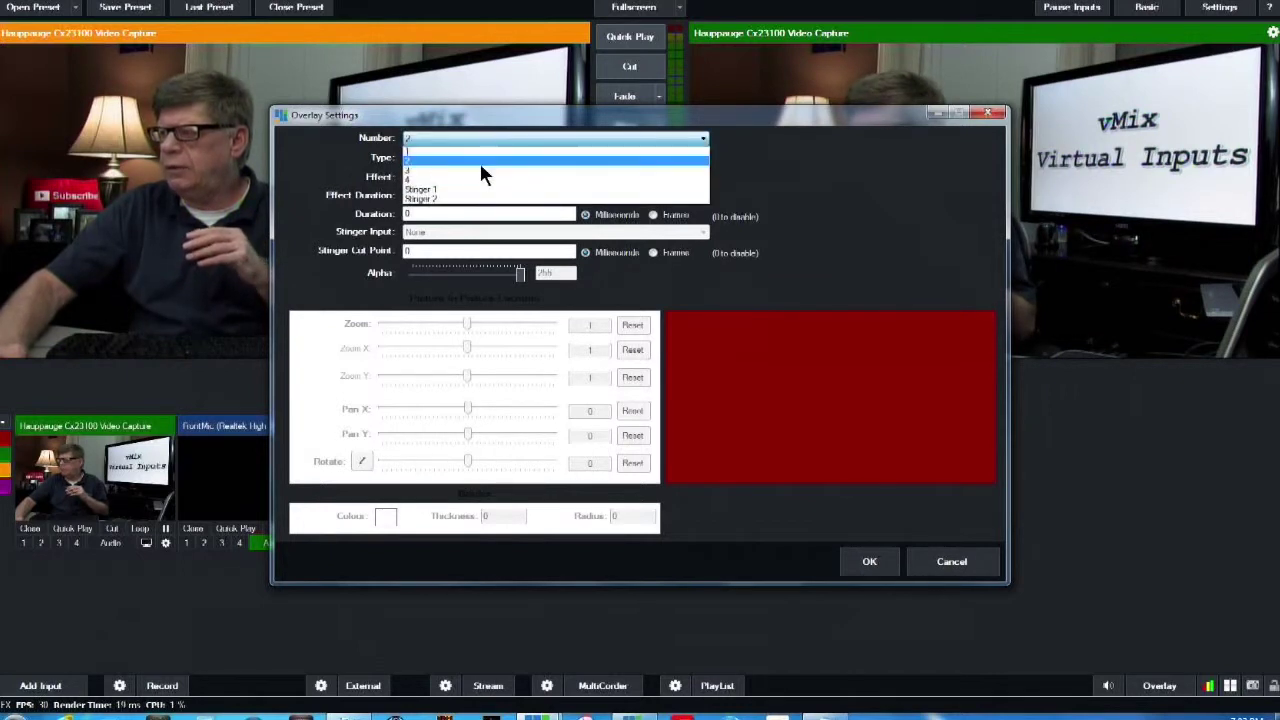
left_click(476, 170)
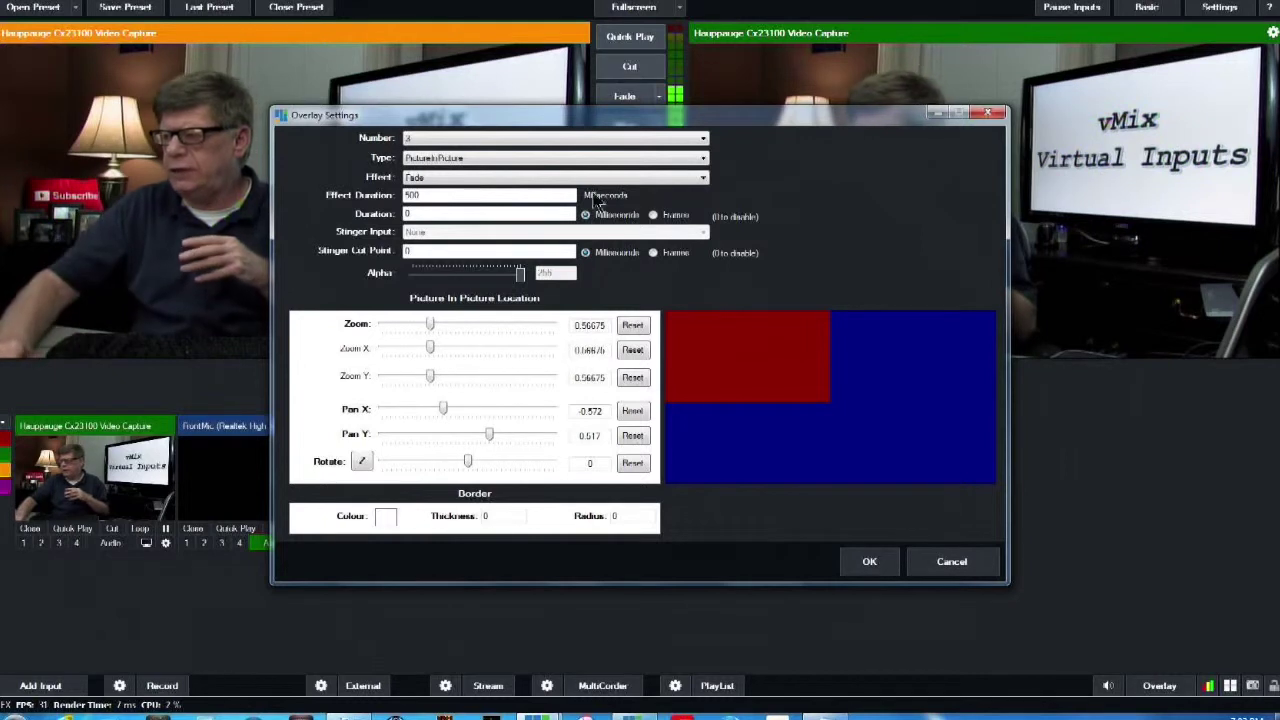
mouse_move(431, 325)
left_mouse_down()
mouse_move(451, 326)
mouse_move(433, 326)
left_mouse_up()
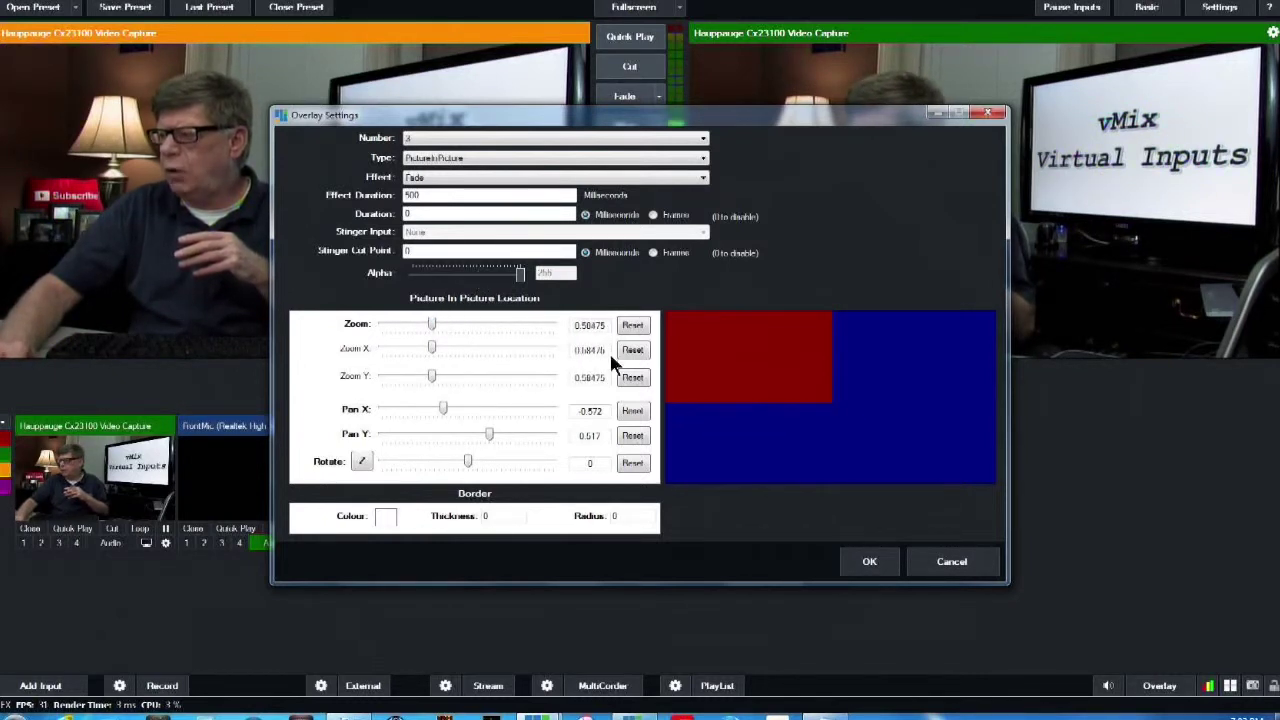
mouse_move(727, 363)
left_mouse_down()
mouse_move(909, 360)
mouse_move(740, 366)
left_mouse_up()
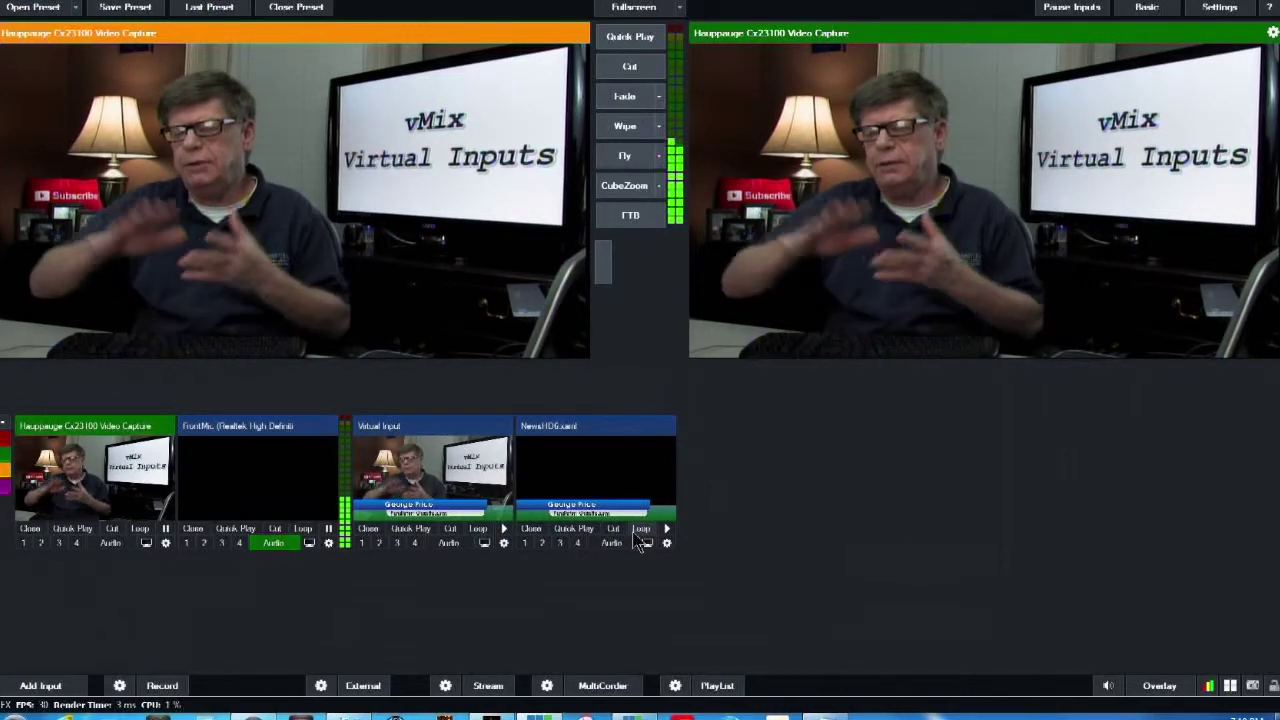
right_click(57, 487)
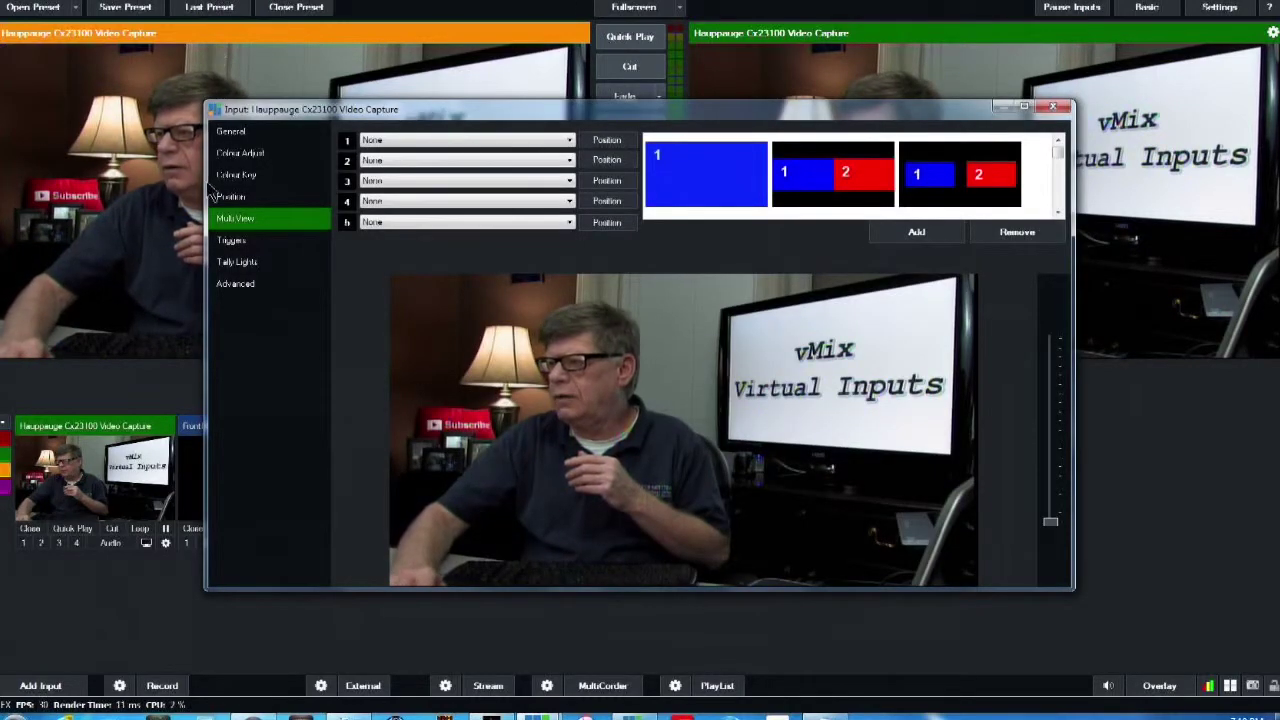
Create a second Virtual Input copy from the camera's General settings
left_click(255, 136)
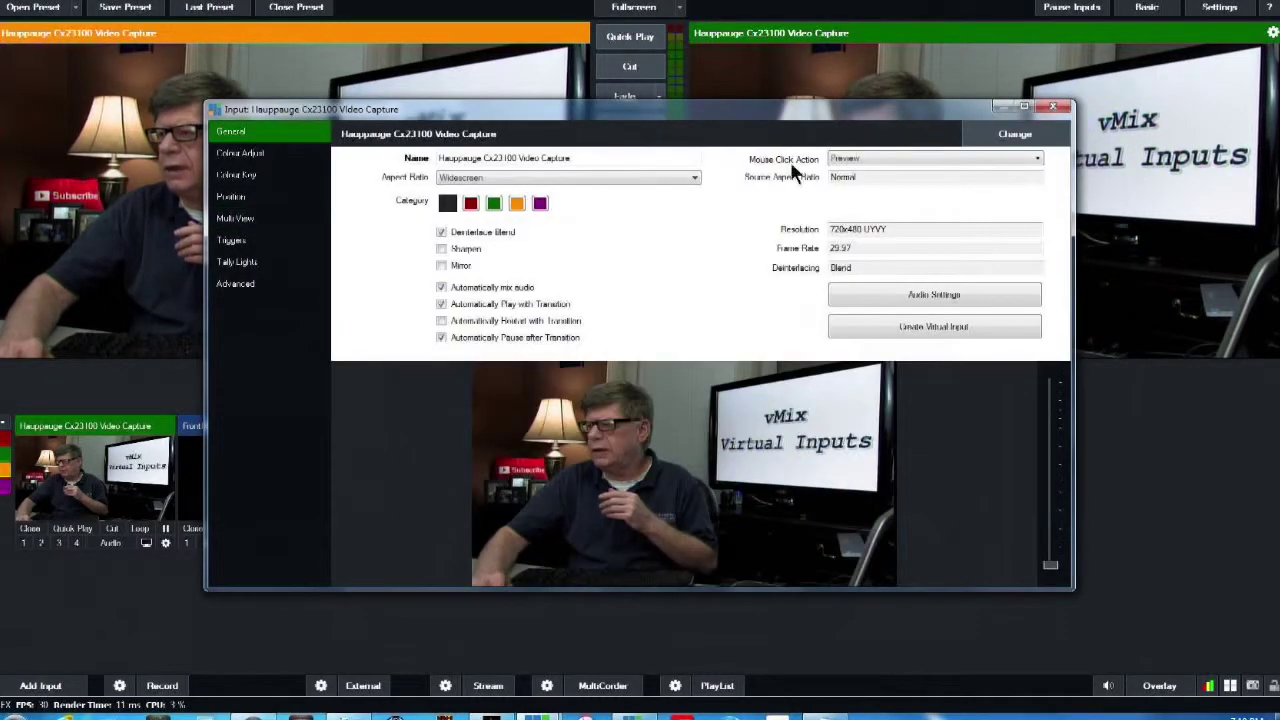
left_click(925, 326)
left_click(1052, 106)
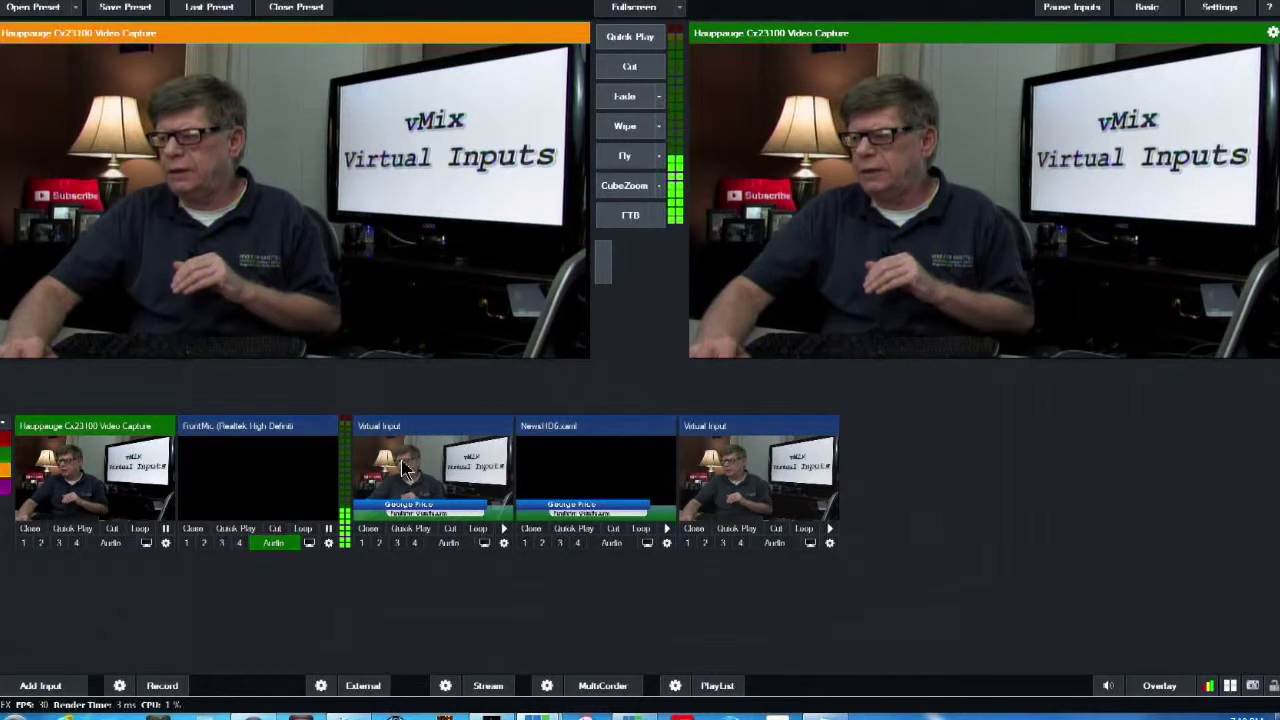
Rename the first virtual input to Virtual Input-1
left_click(503, 543)
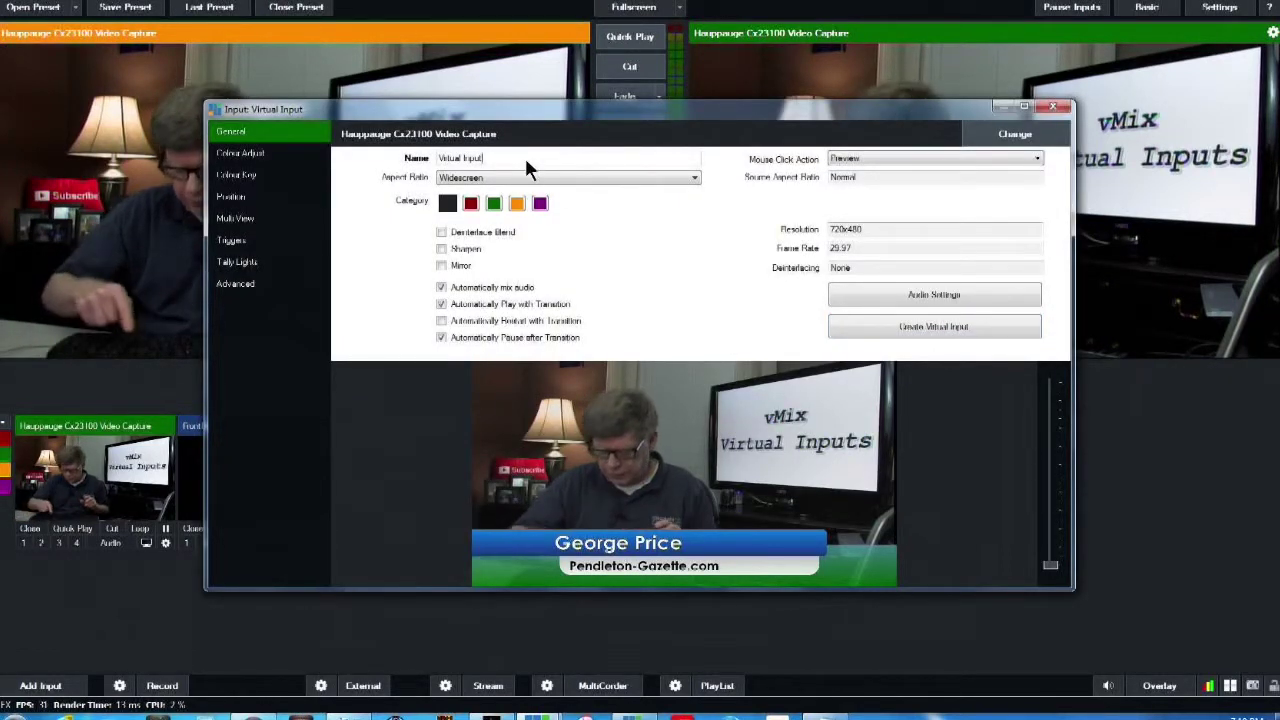
type("1")
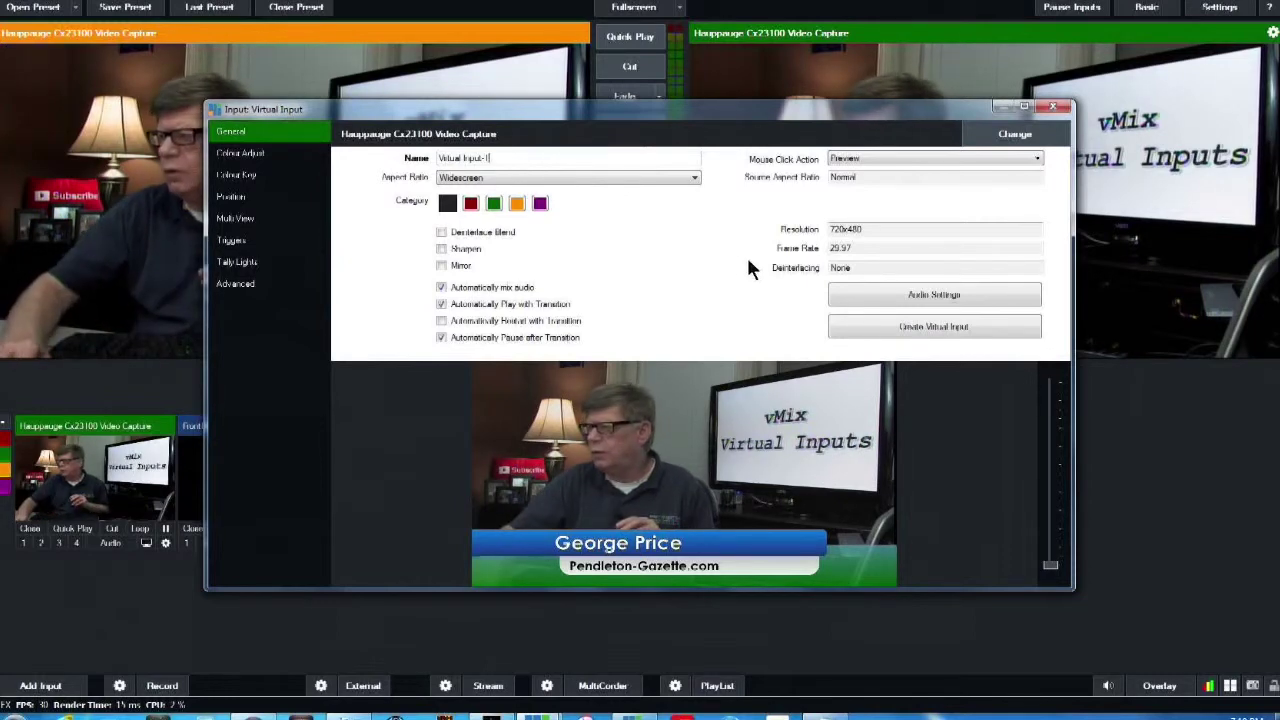
left_click(1058, 108)
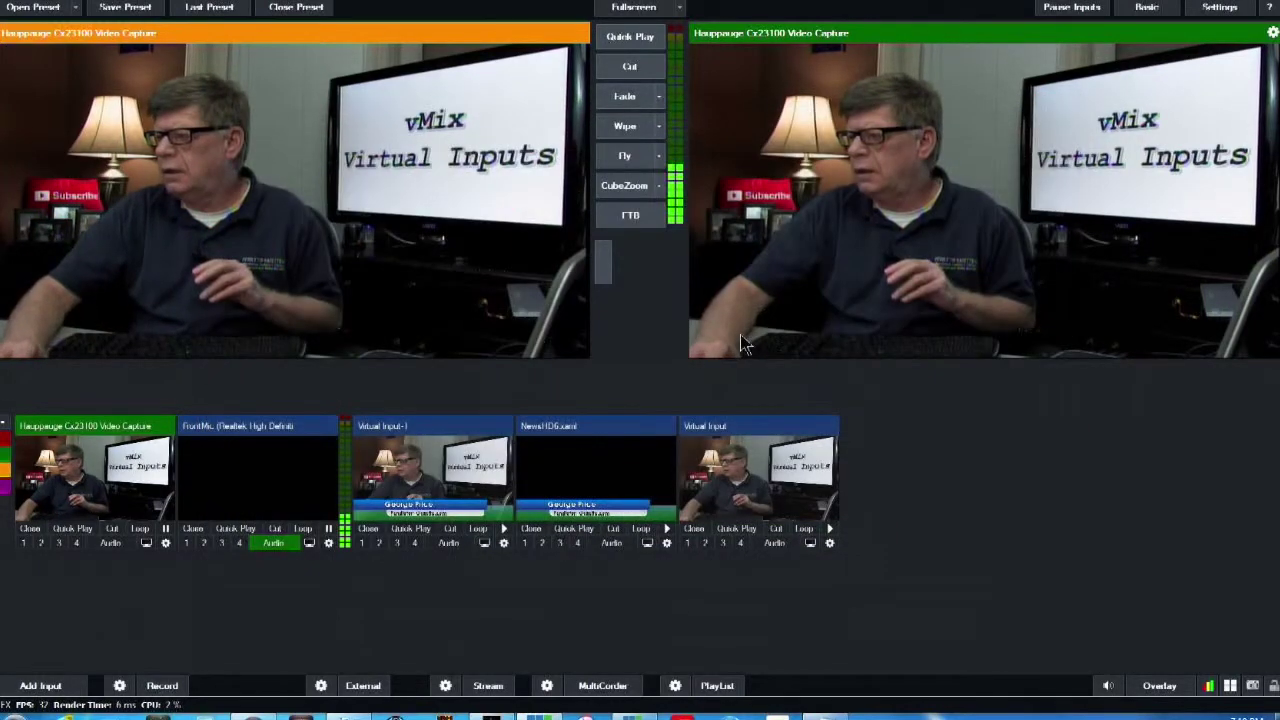
Rename the newest virtual input to Virtual Input-2
left_click(830, 545)
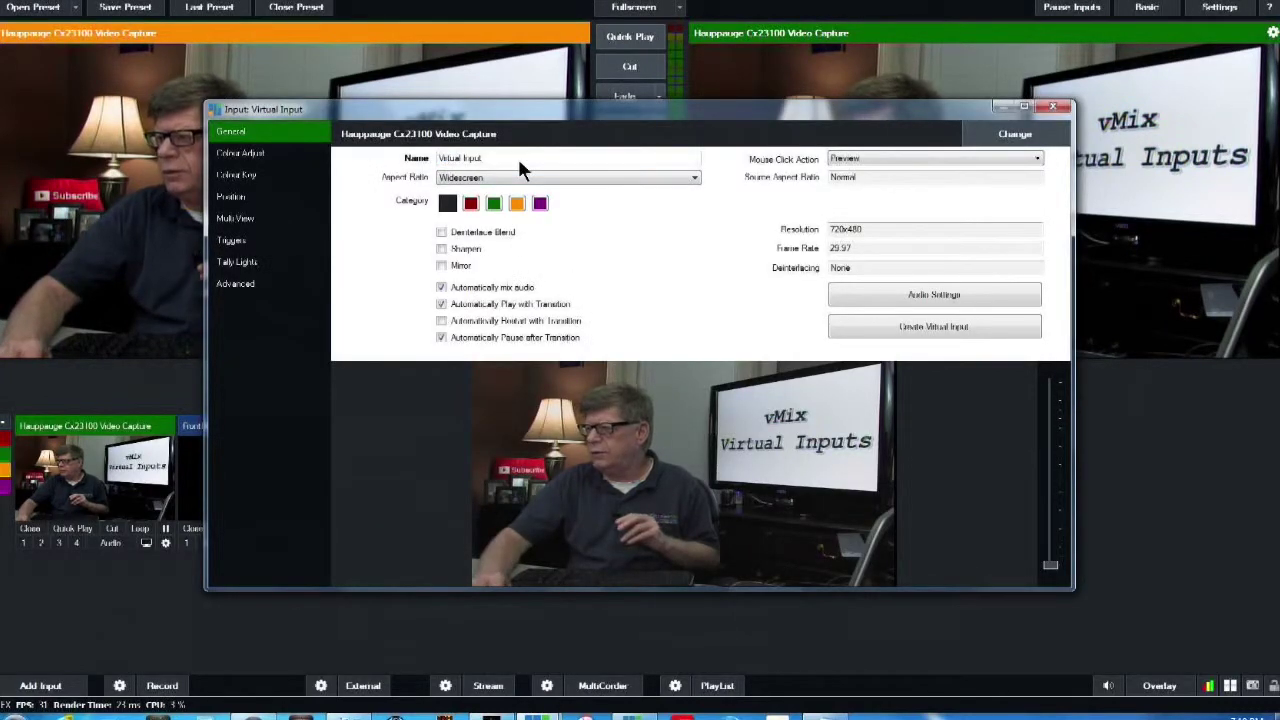
type("-2")
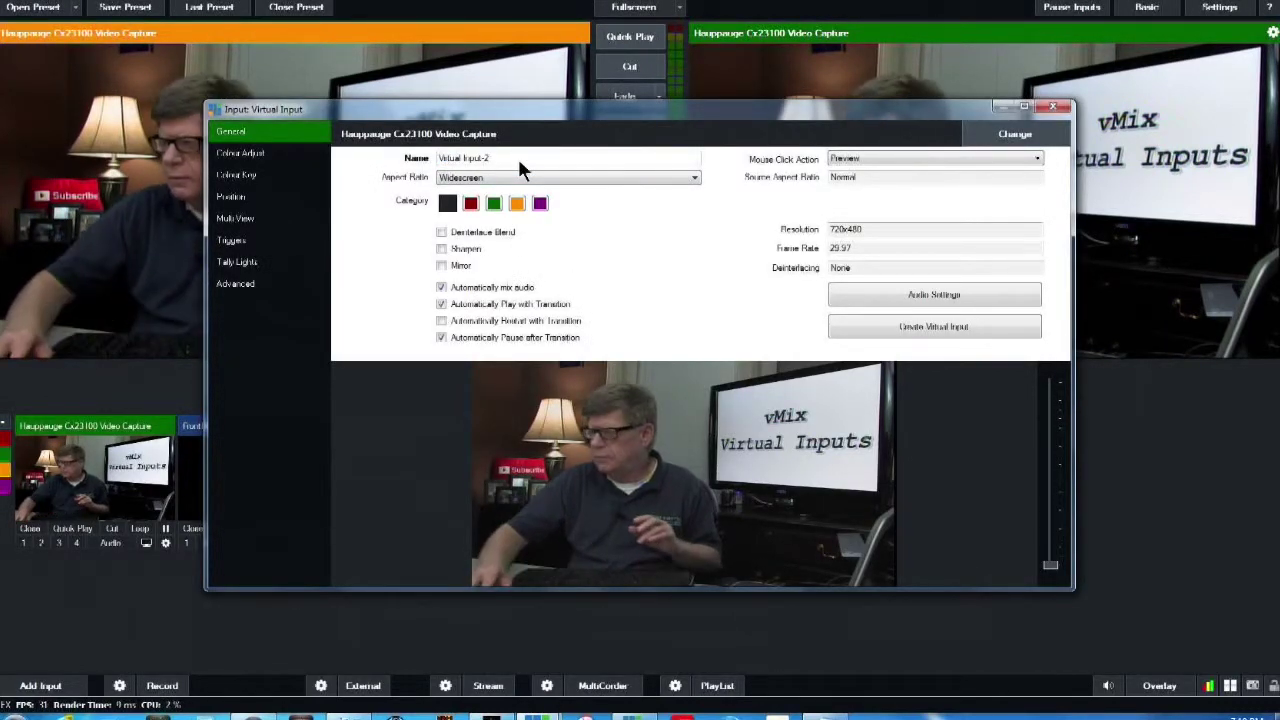
left_click(1055, 109)
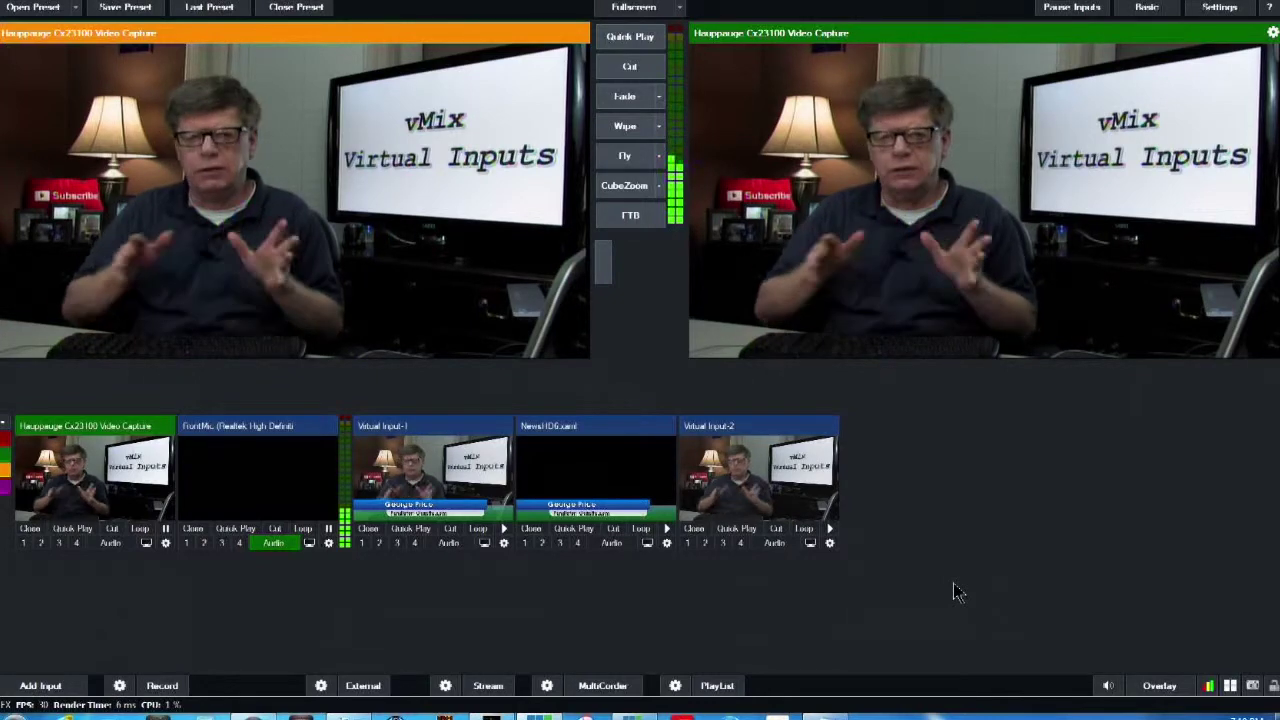
Add the Brigadier_3.jpg image as a new input
left_click(40, 685)
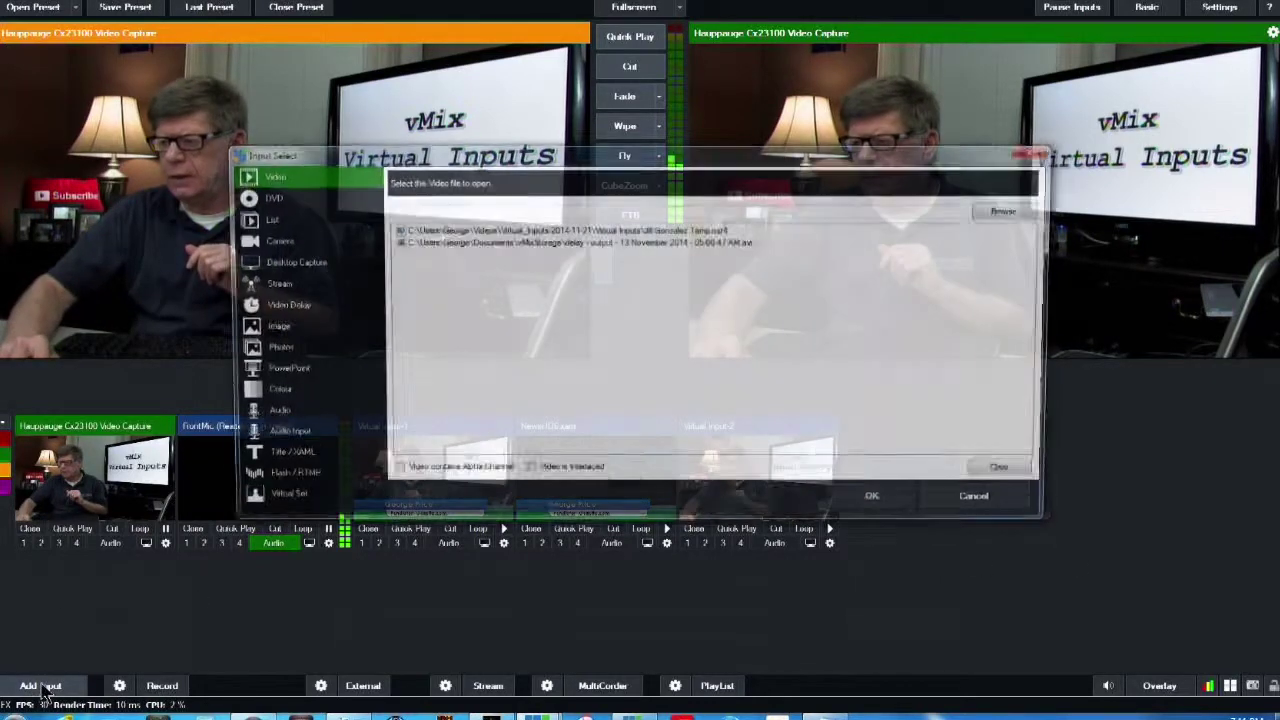
left_click(265, 330)
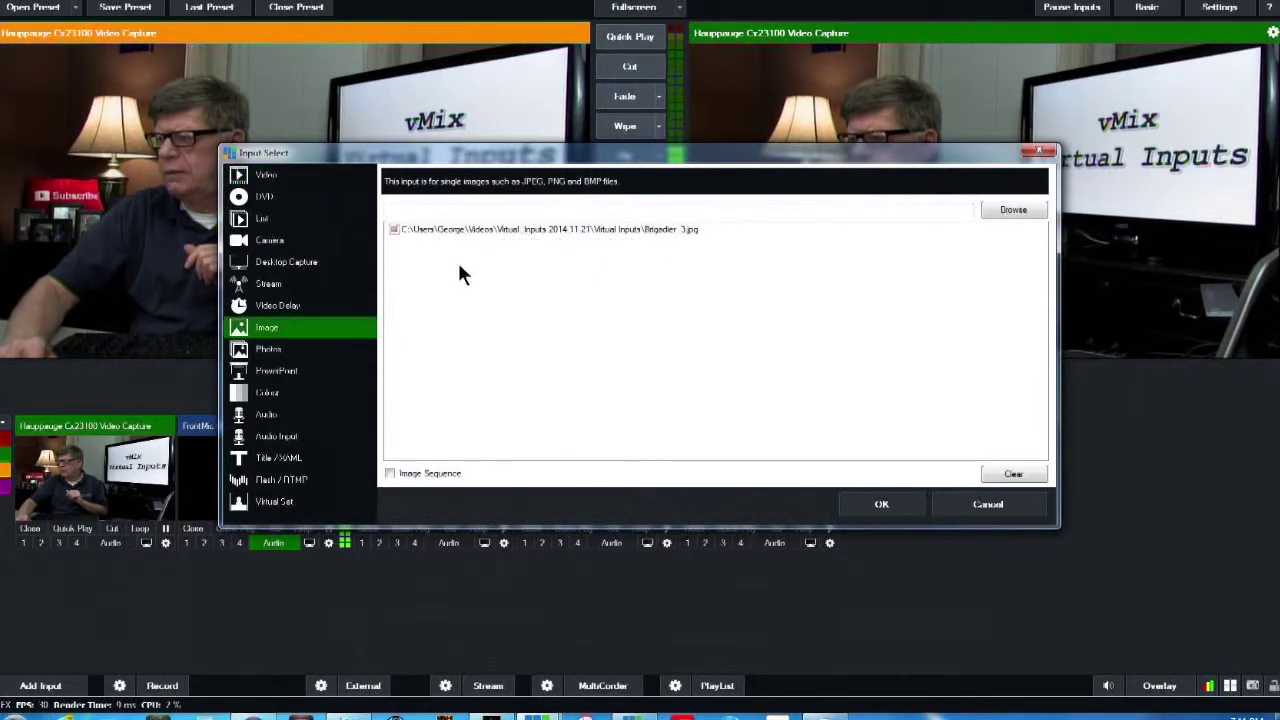
left_click(509, 229)
left_click(881, 505)
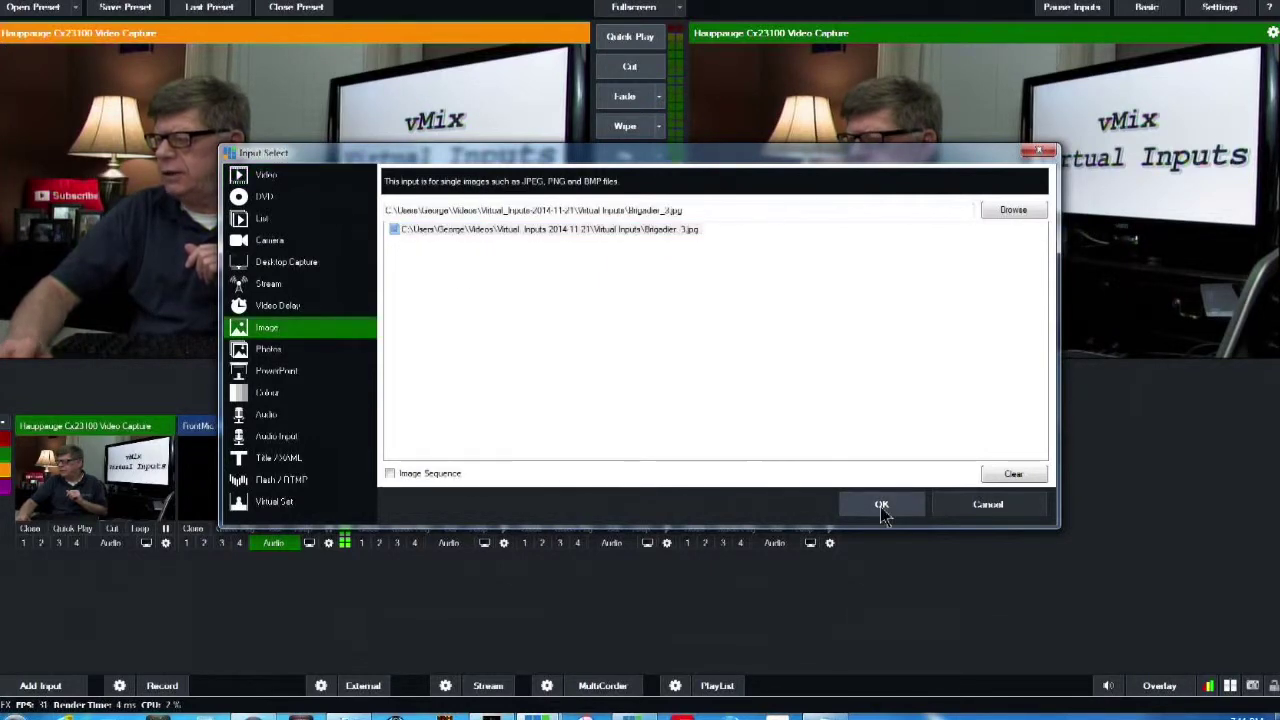
Set the Brigadier_3.jpg input's aspect ratio to Widescreen
left_click(880, 510)
right_click(880, 510)
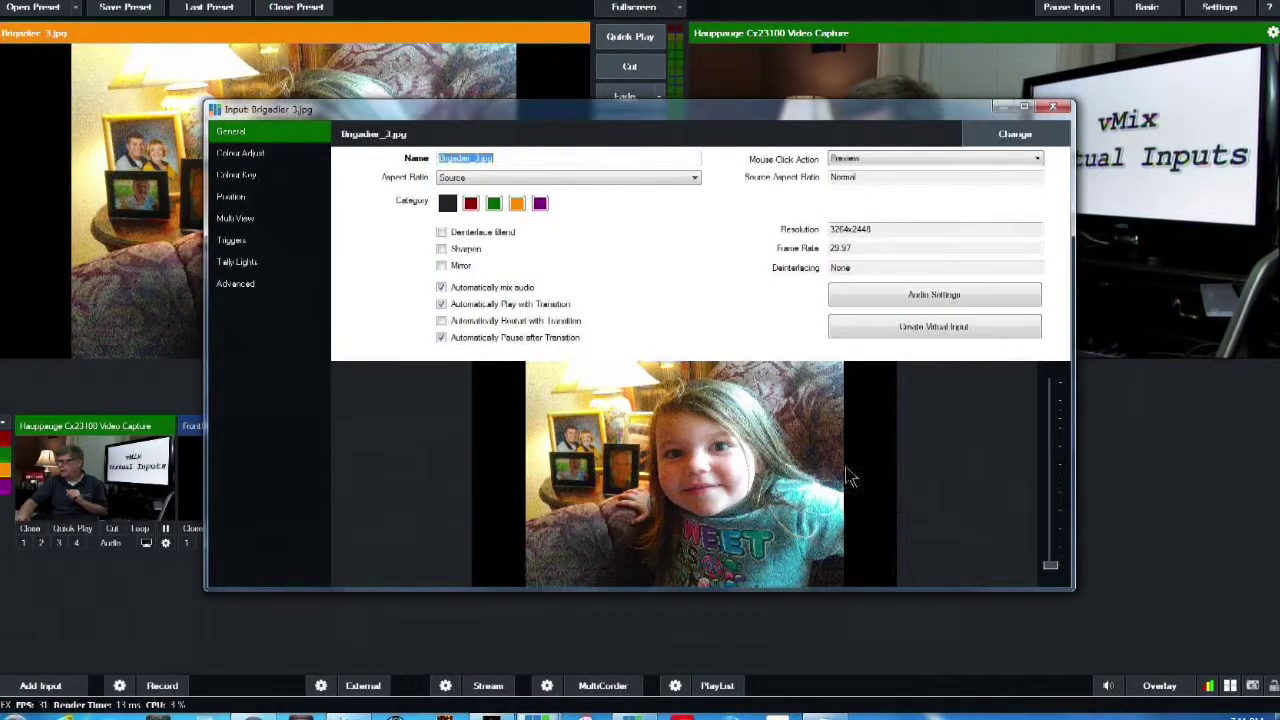
left_click(563, 180)
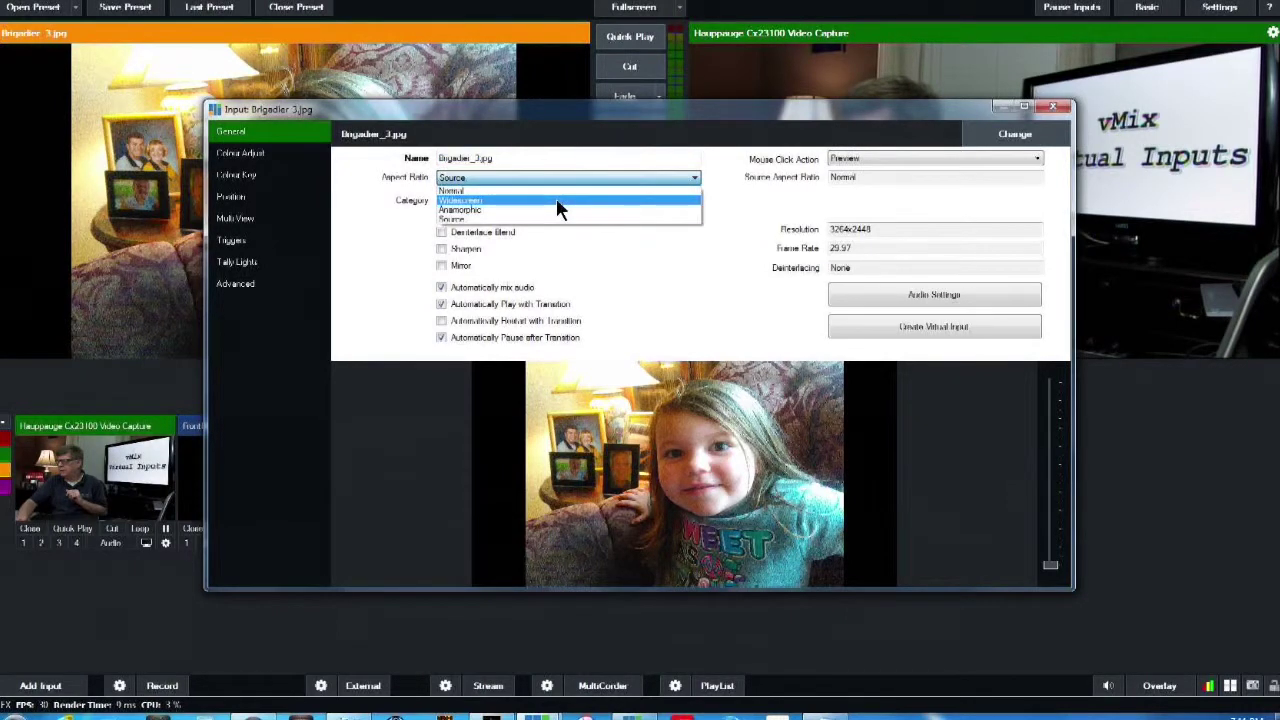
left_click(556, 199)
left_click(1055, 108)
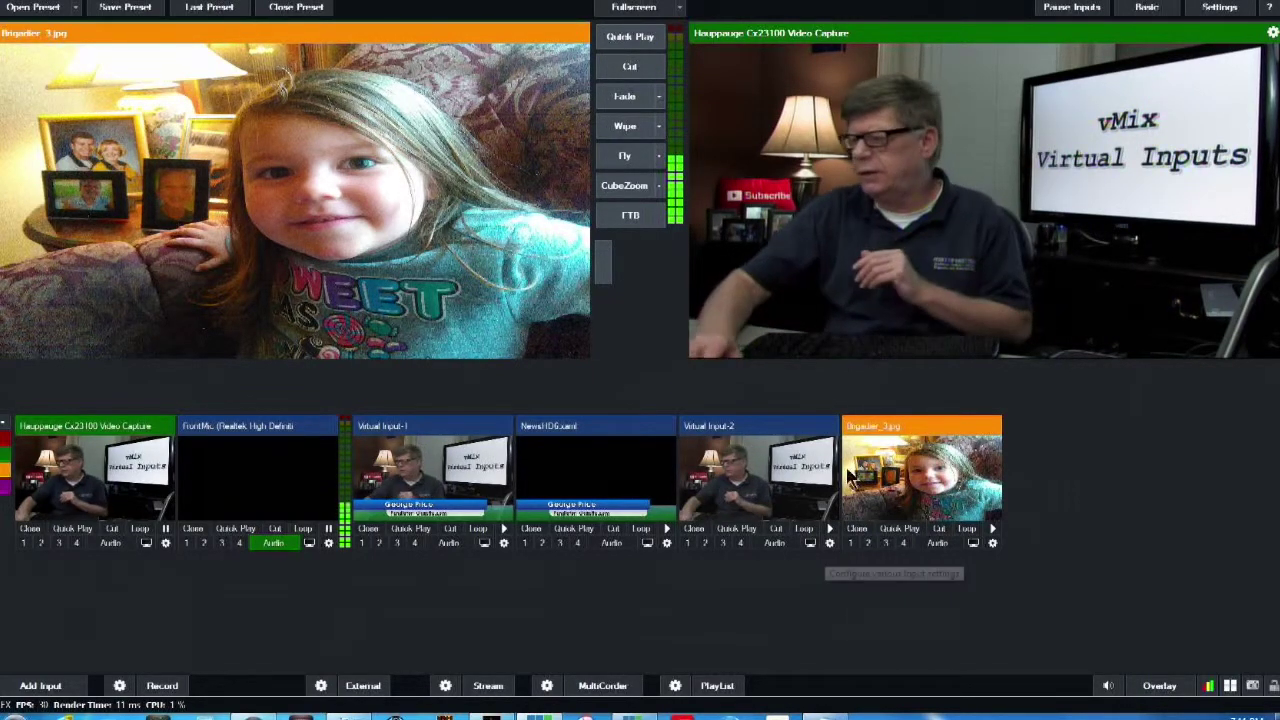
left_click(765, 497)
right_click(765, 497)
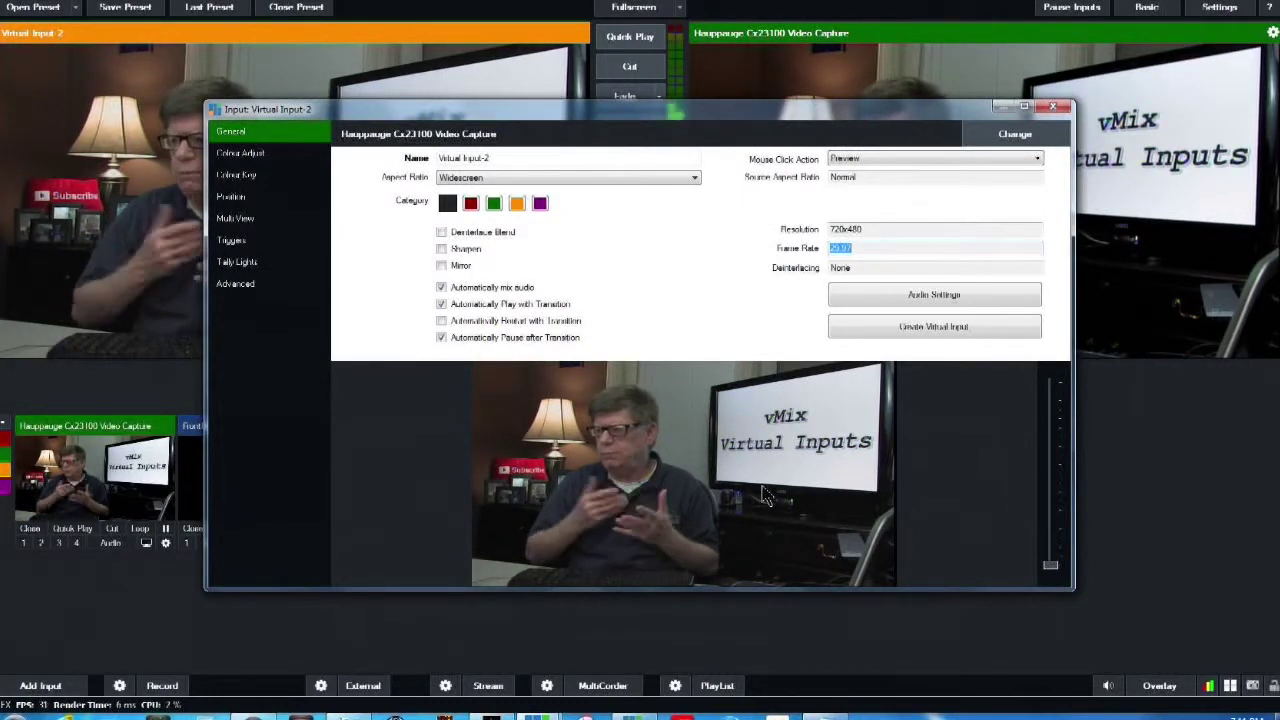
Give Virtual Input-2 a two-input picture-in-picture layout with Brigadier_3.jpg on layer 2
left_click(235, 218)
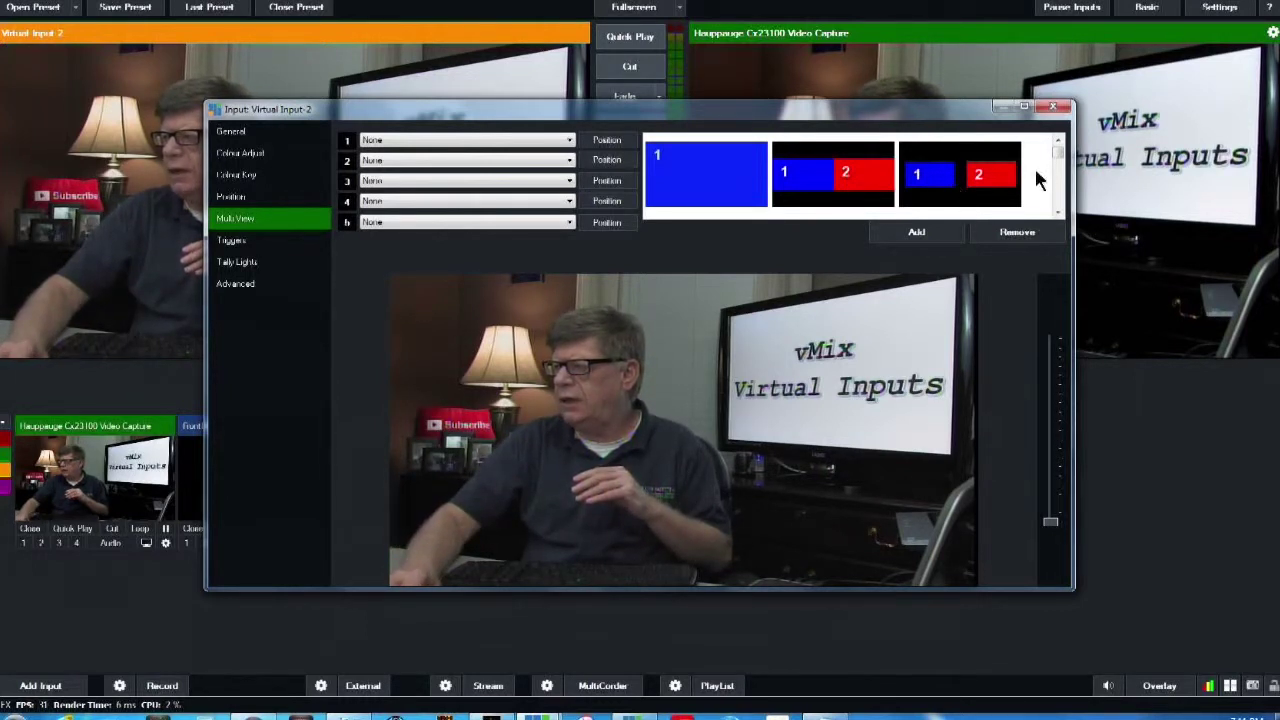
scroll(1060, 163, "down", 2)
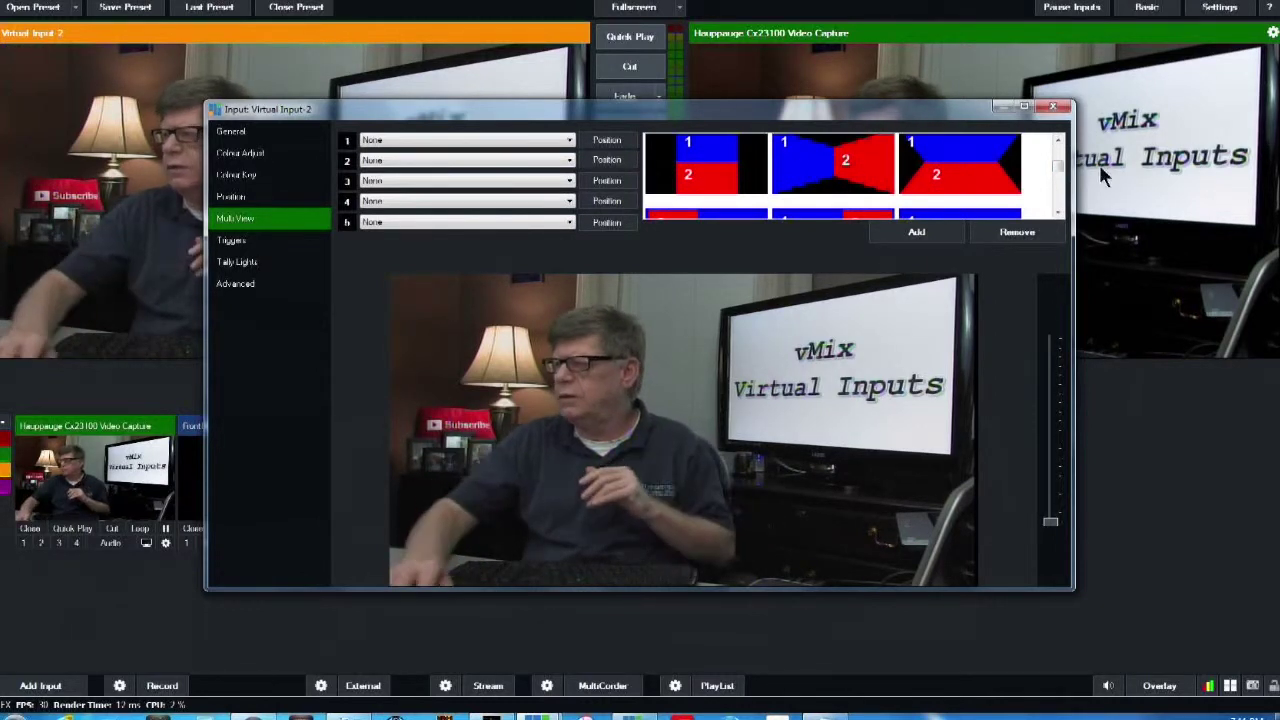
left_click_drag(1065, 175, 1062, 192)
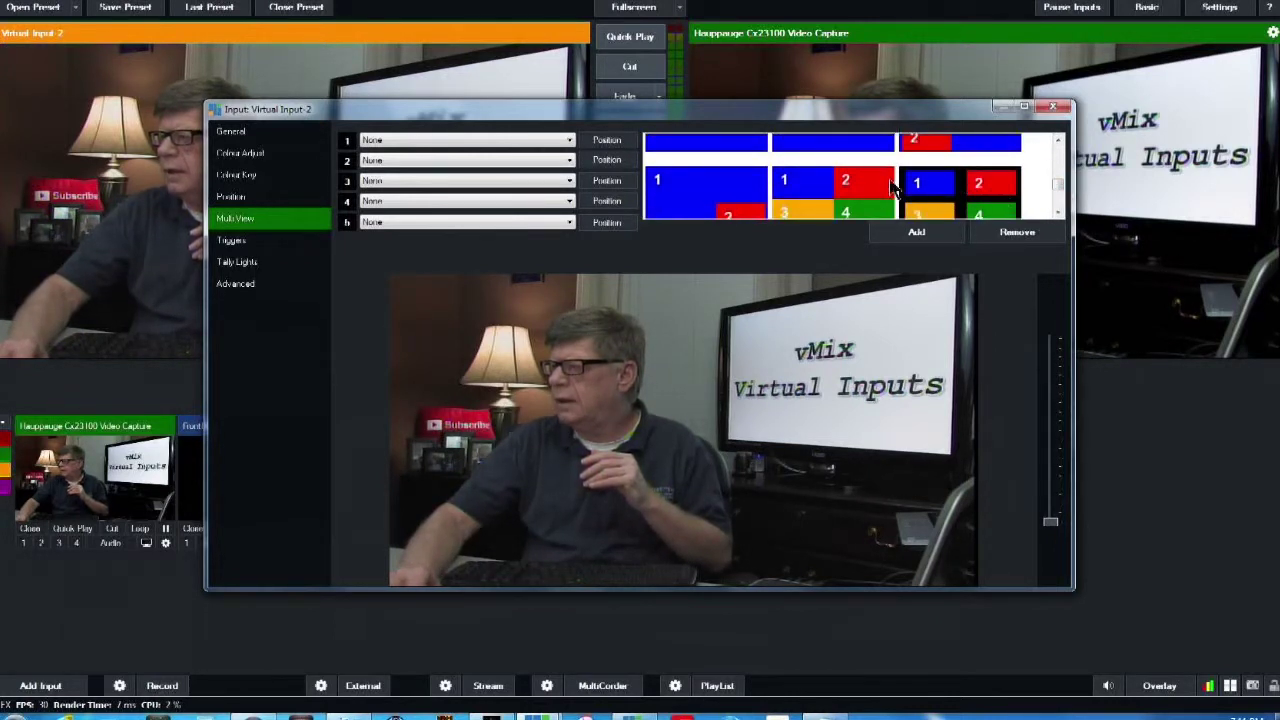
left_click(890, 188)
left_click(516, 162)
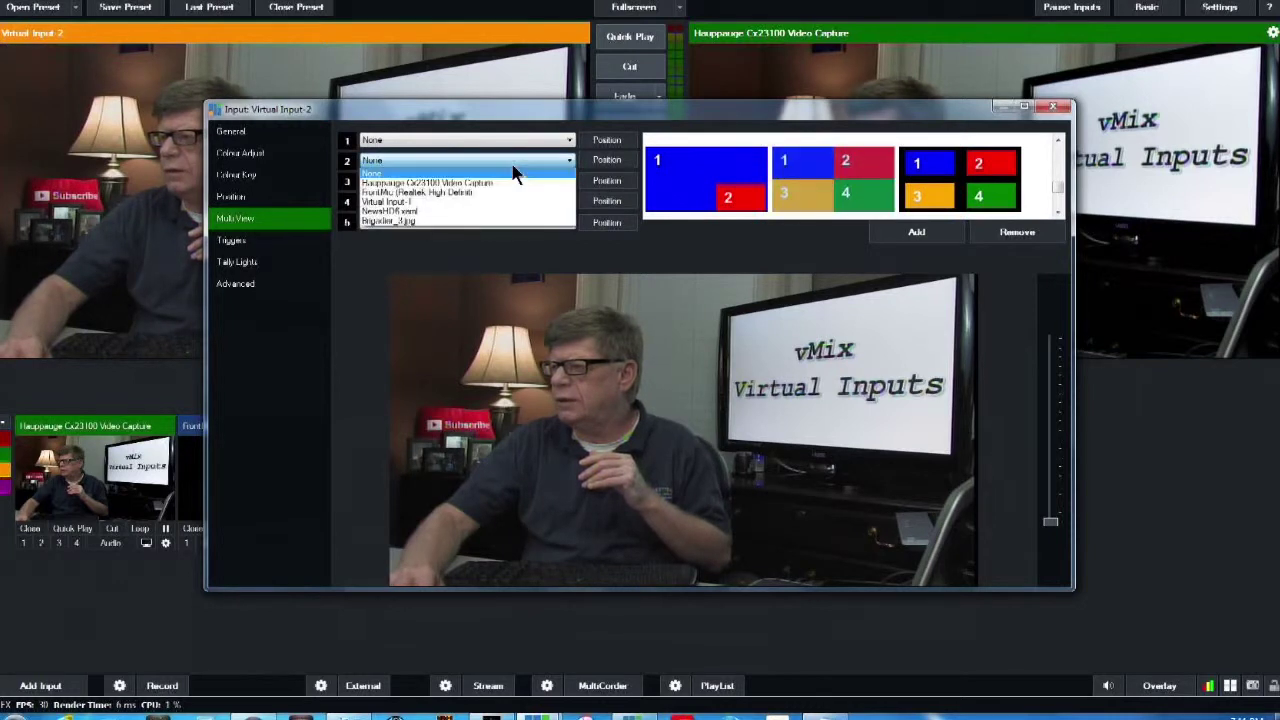
left_click(495, 221)
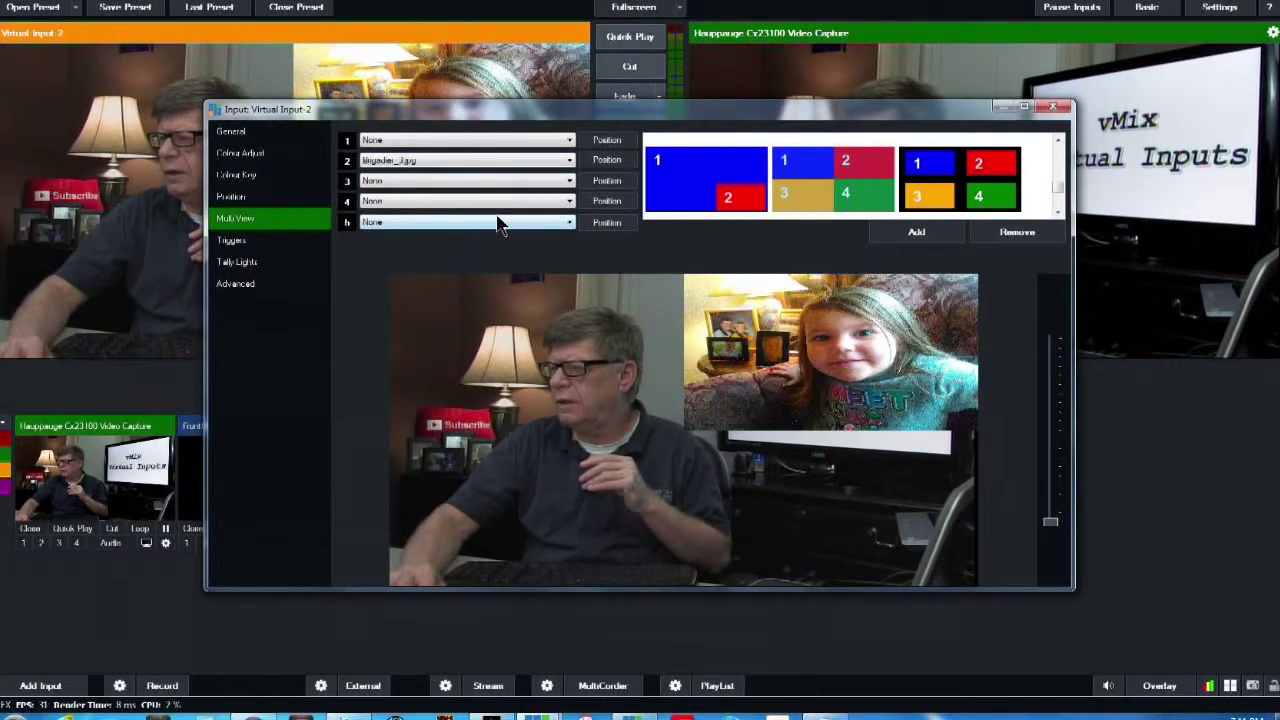
left_click(1053, 108)
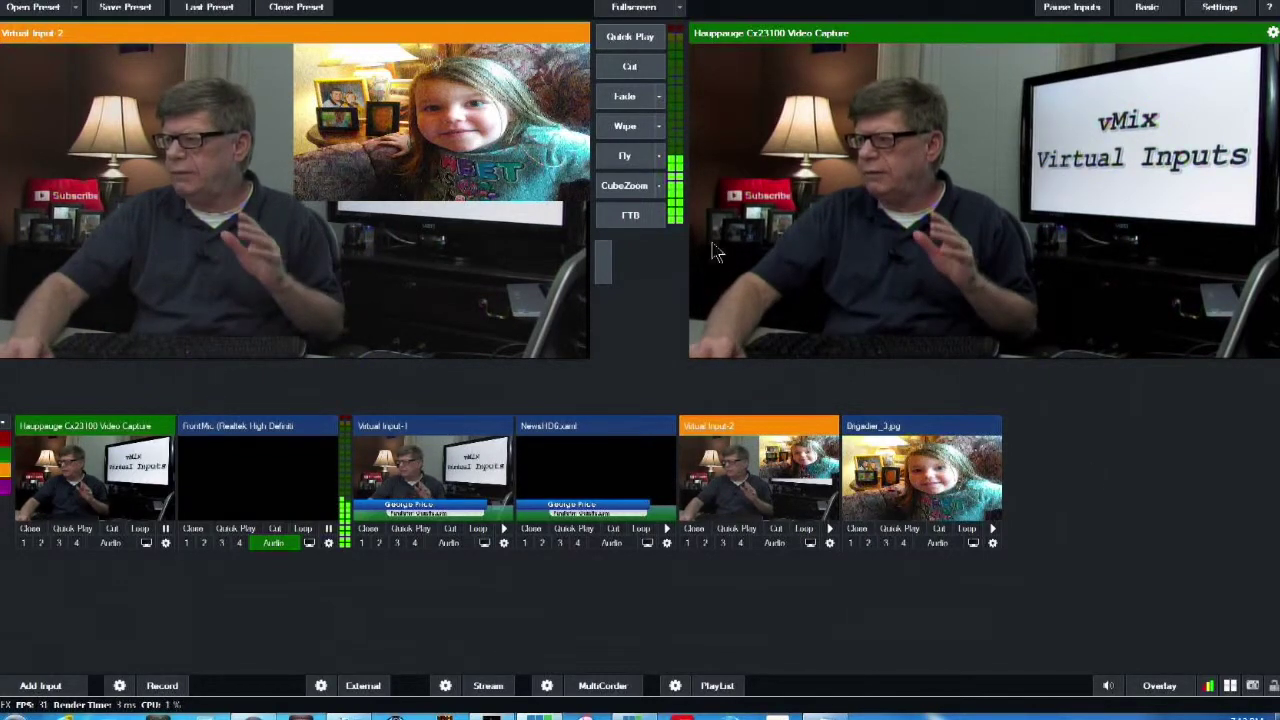
Test Virtual Input-2 by cutting it to output and back, then overlaying and removing it
left_click(628, 74)
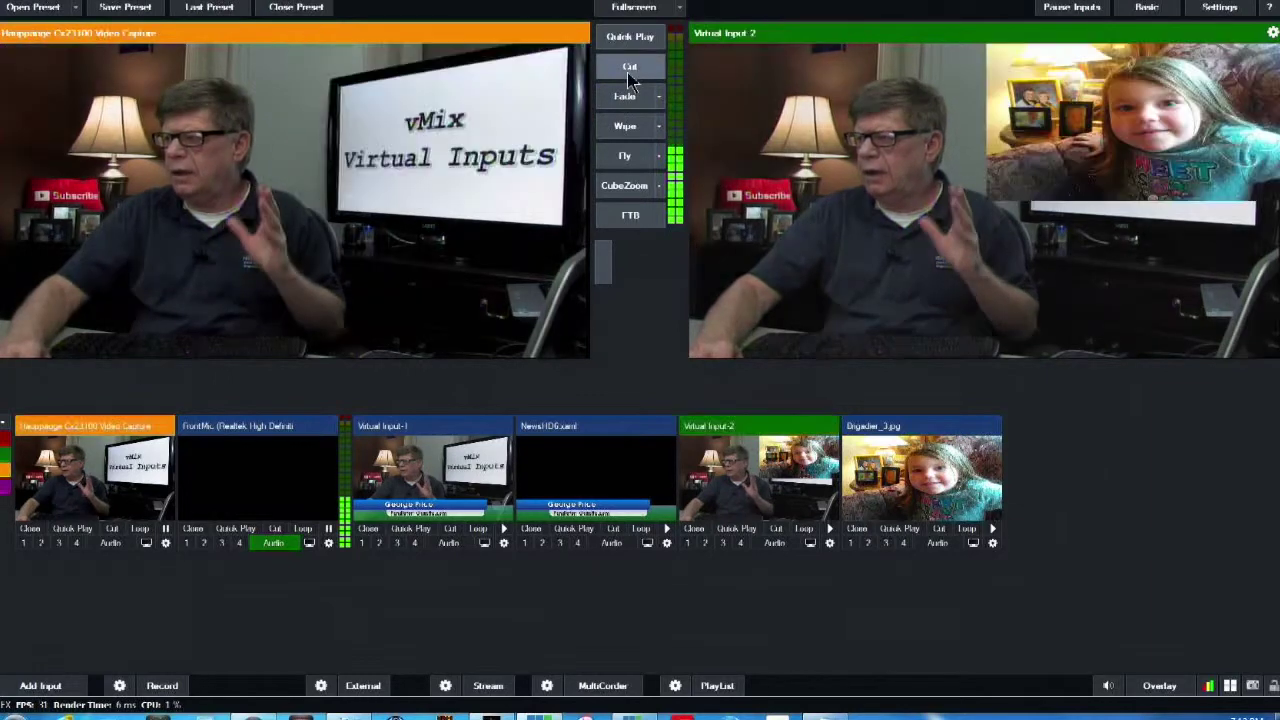
left_click(628, 74)
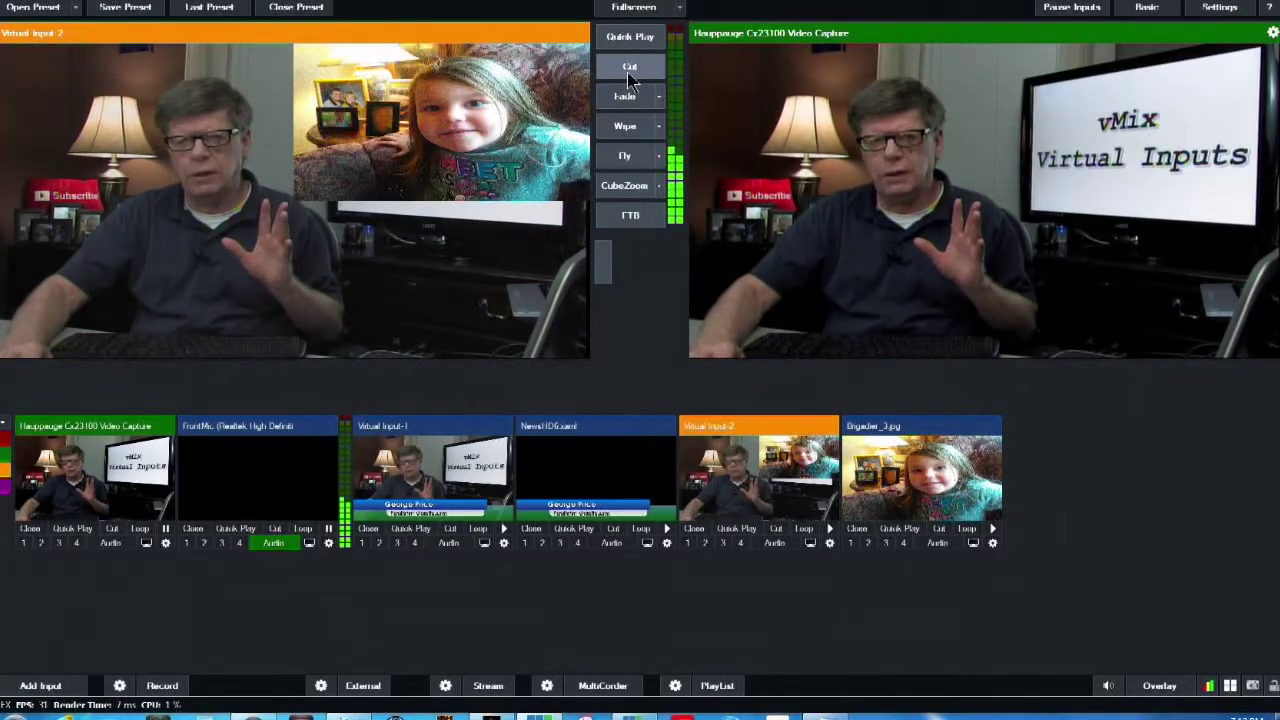
left_click(688, 546)
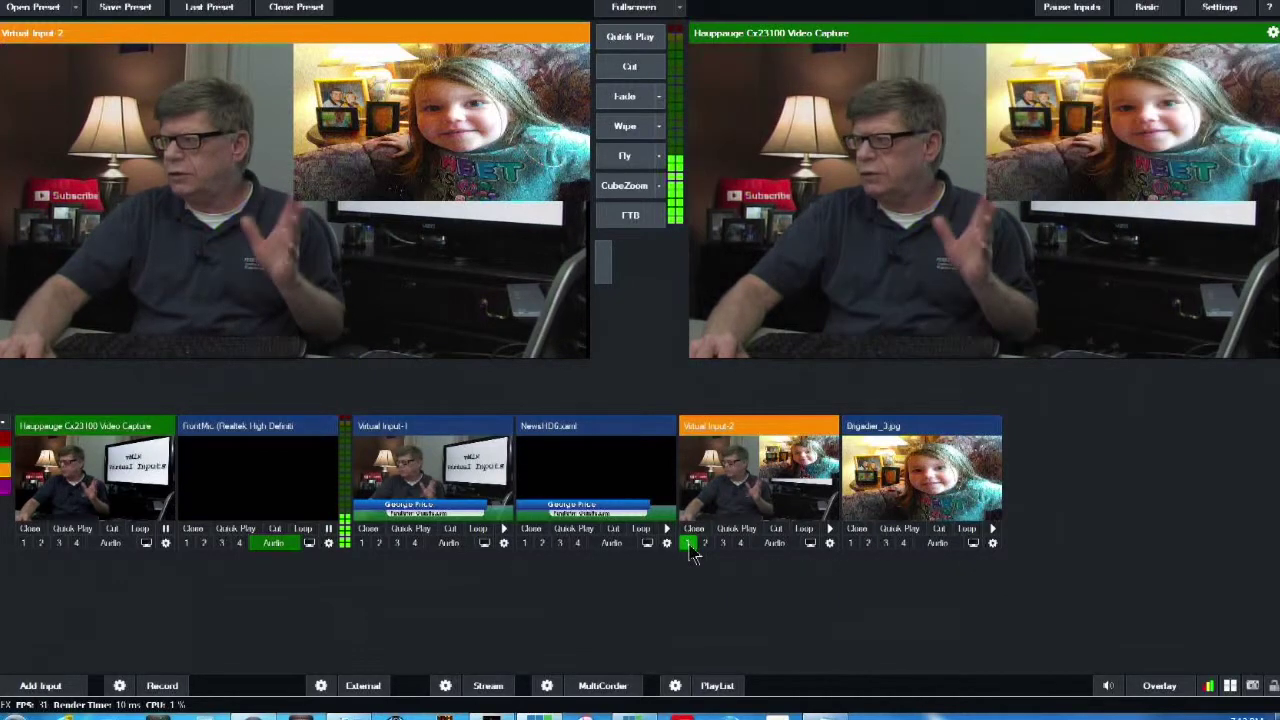
left_click(688, 545)
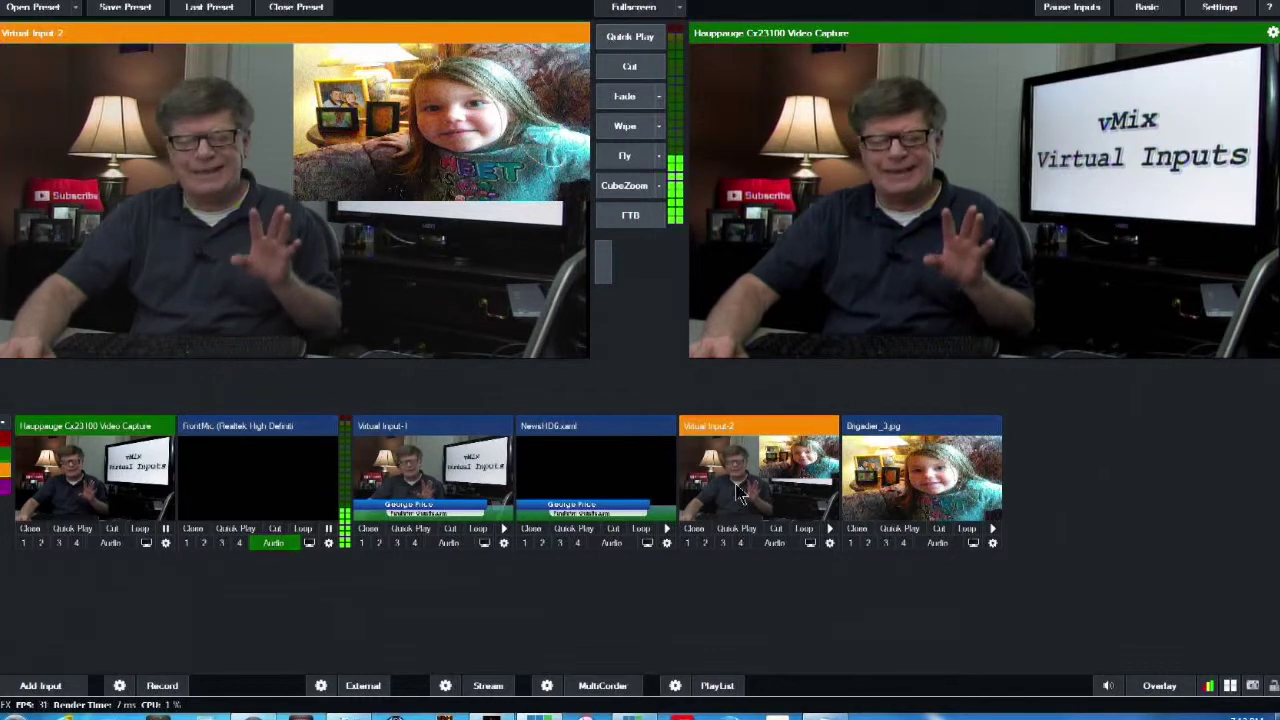
Centre another overlay channel's picture-in-picture box horizontally, then reopen Virtual Input-2's settings
left_click(1152, 696)
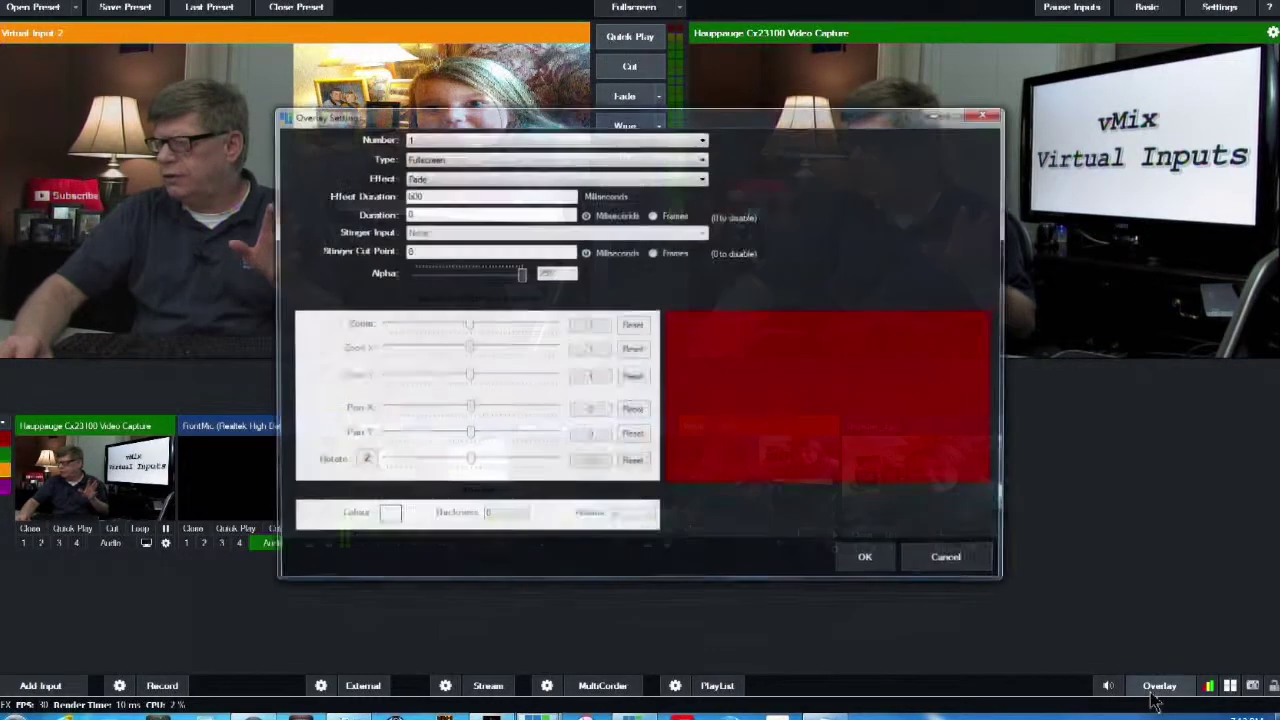
left_click(458, 138)
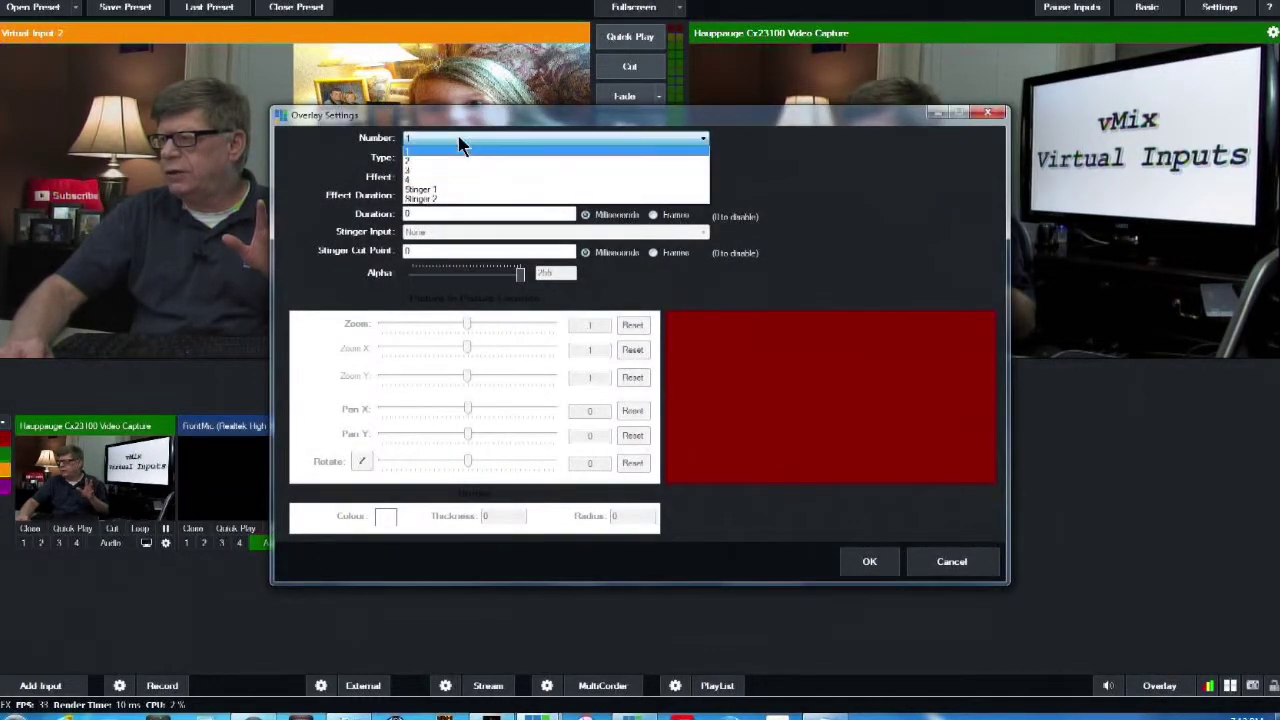
left_click(456, 165)
left_click_drag(780, 360, 897, 318)
left_click(992, 114)
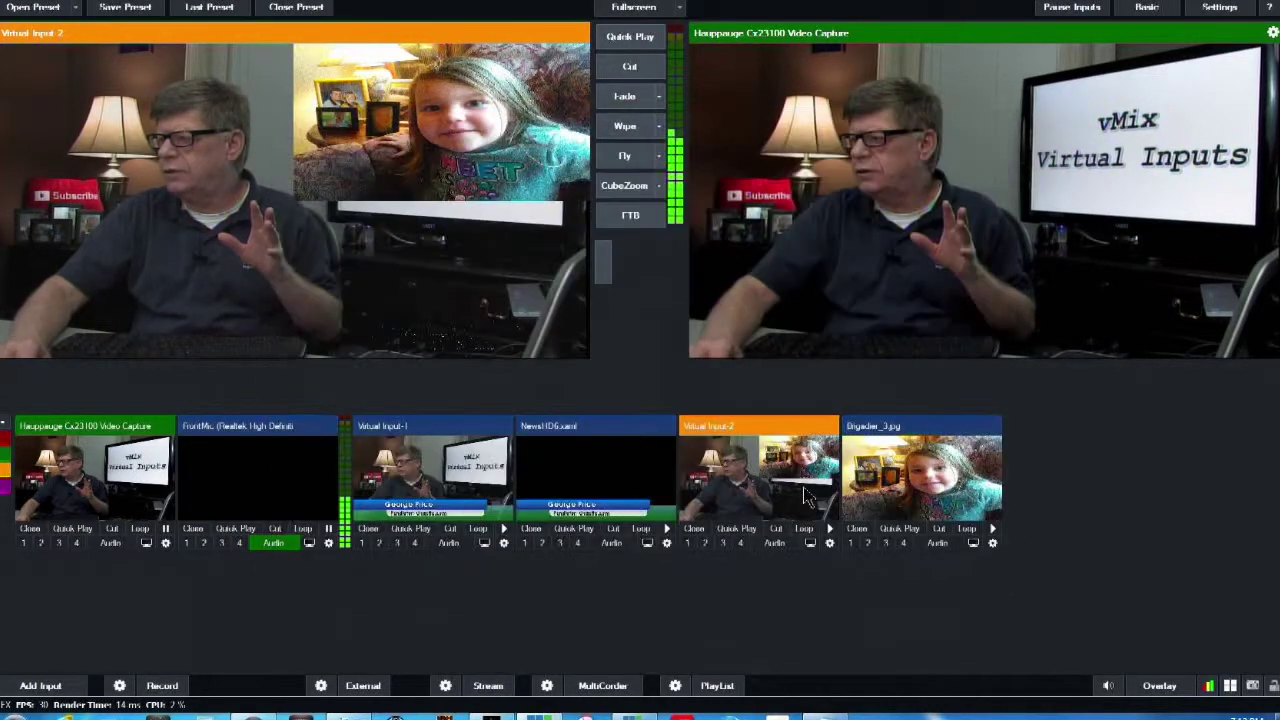
left_click(795, 492)
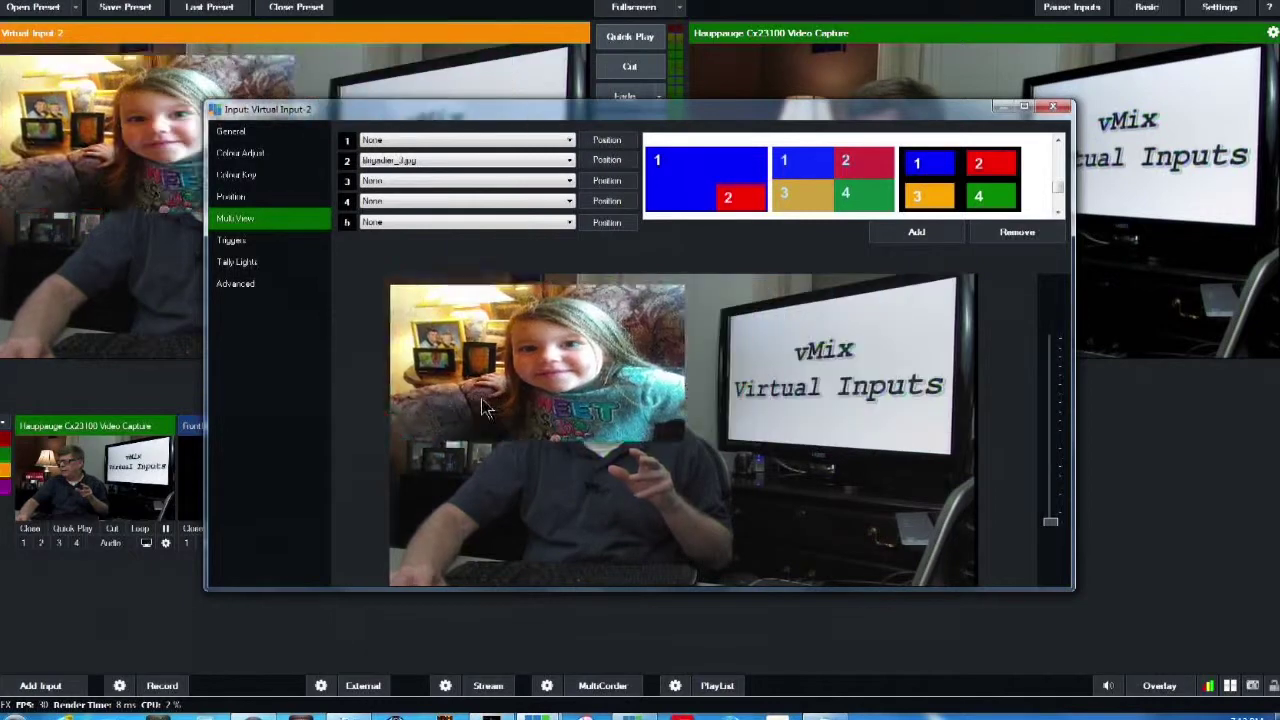
Enlarge Virtual Input-2's girl photo inset to about 0.57 zoom and move it upper right
left_click_drag(645, 512, 840, 390)
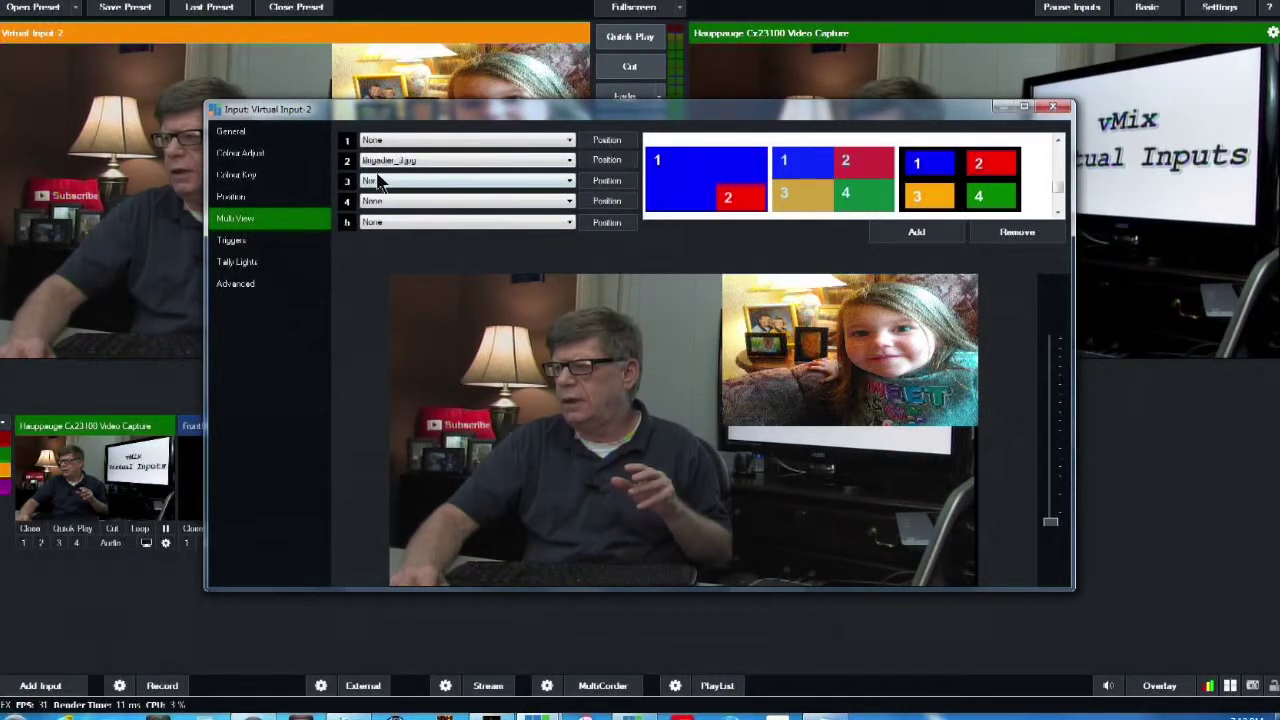
left_click(232, 197)
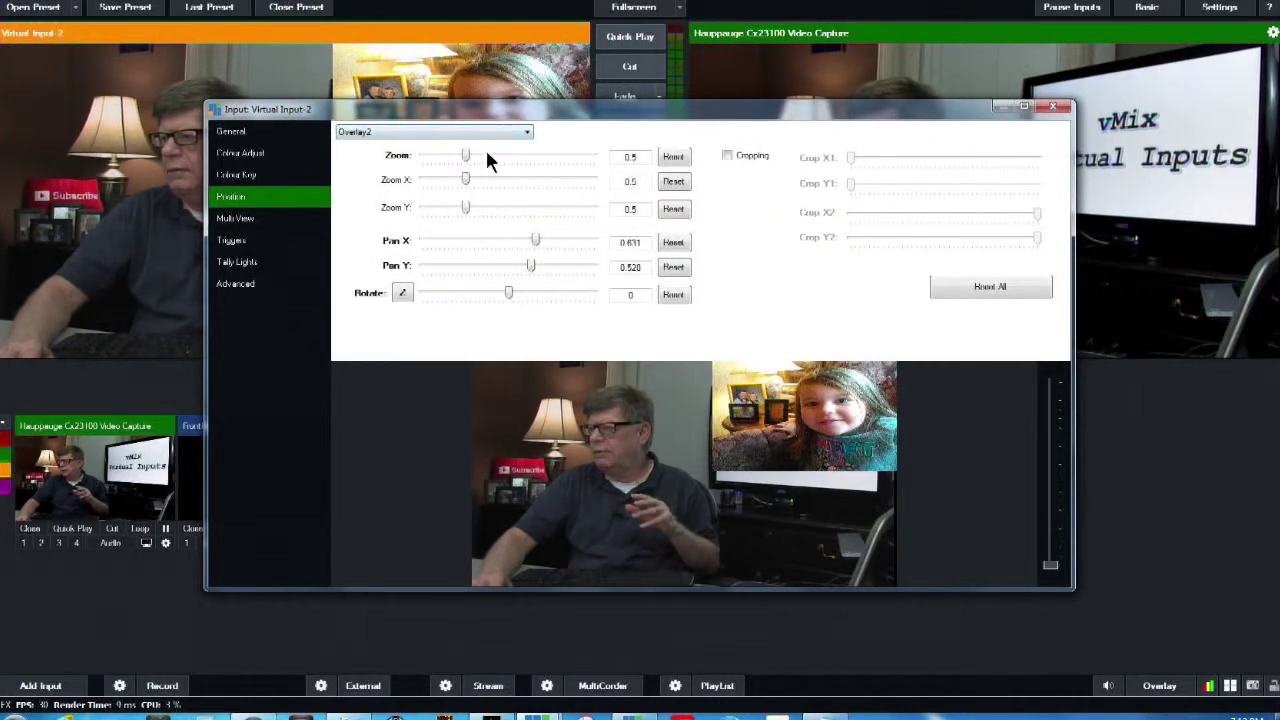
mouse_move(466, 155)
left_mouse_down()
mouse_move(485, 156)
mouse_move(459, 157)
left_mouse_up()
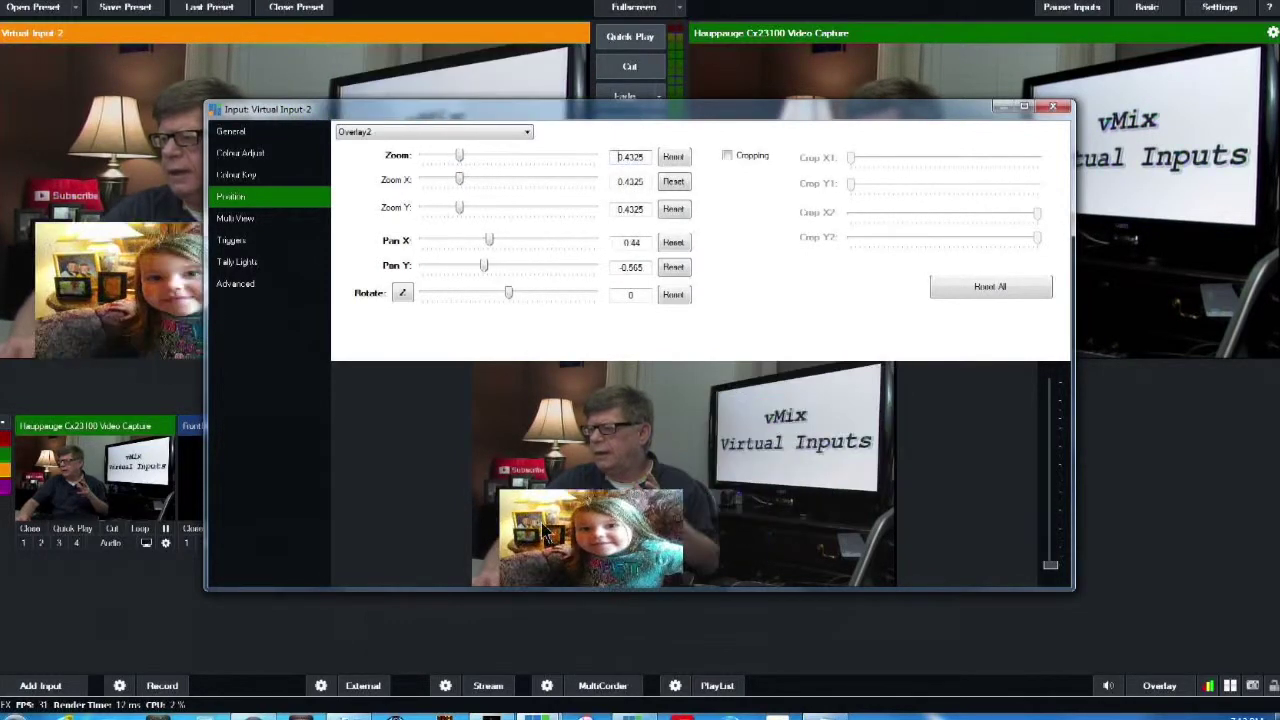
left_click_drag(546, 535, 758, 393)
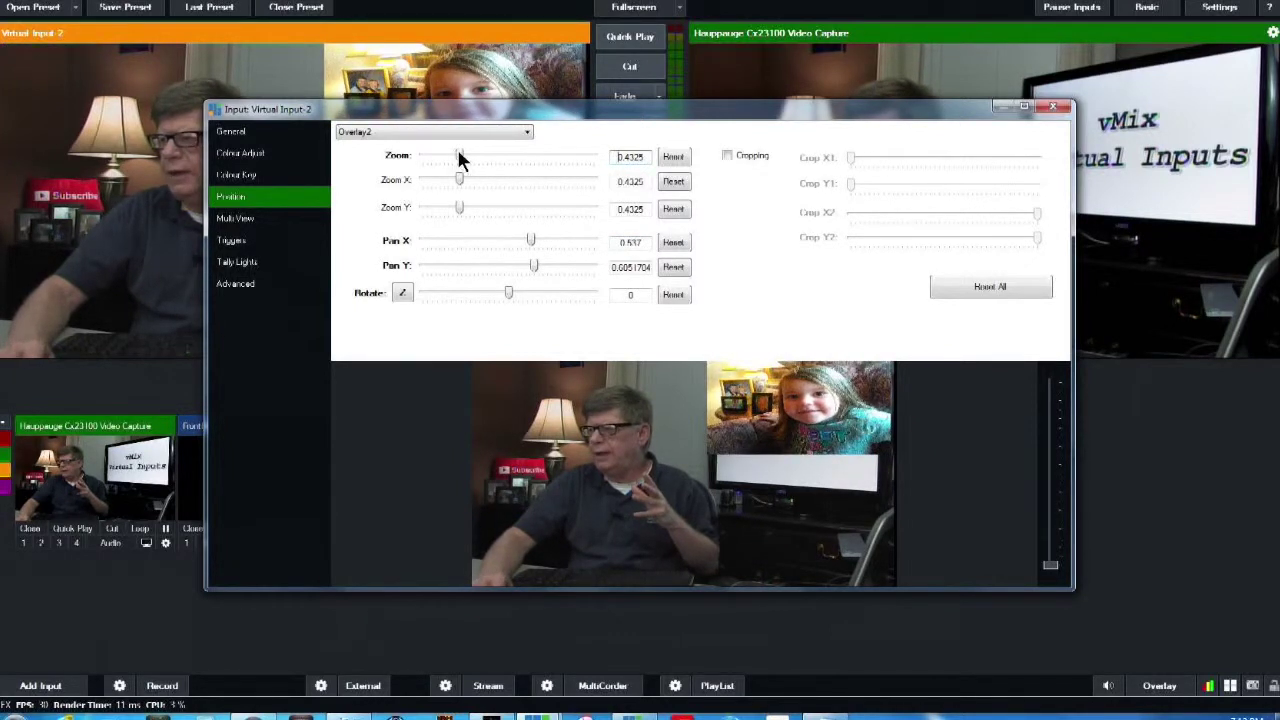
left_click_drag(459, 157, 476, 157)
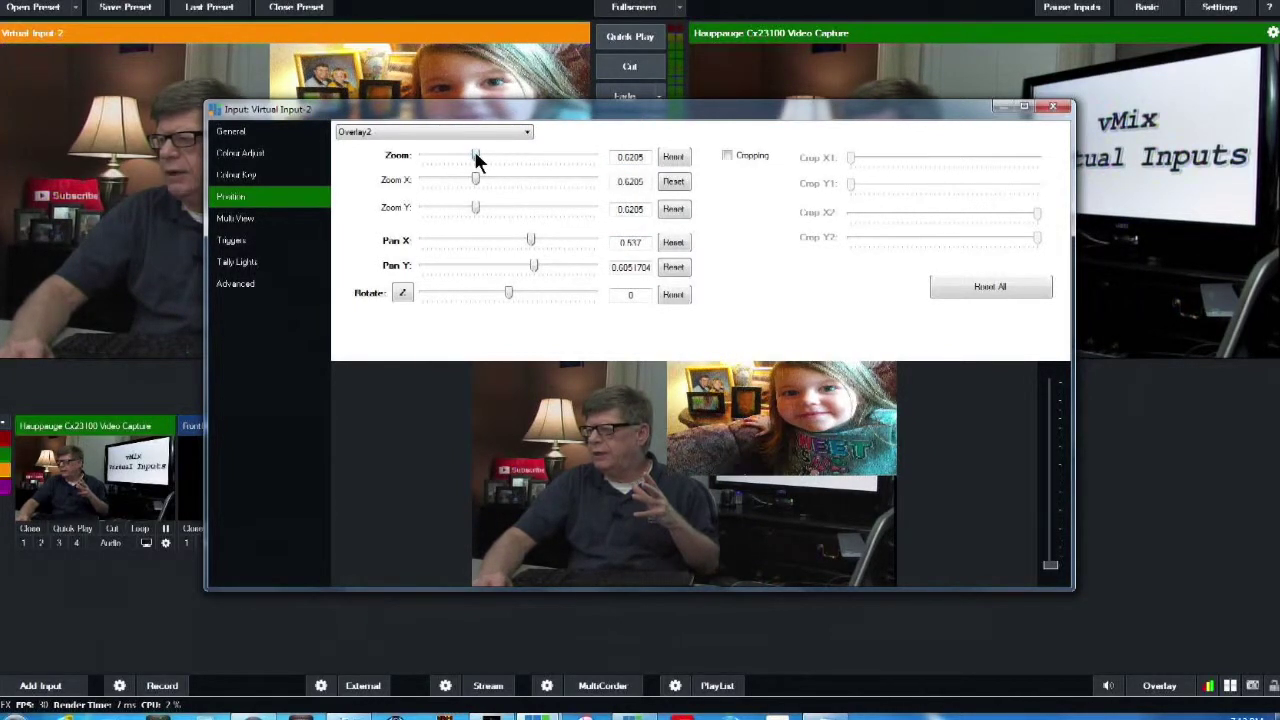
left_click_drag(757, 418, 757, 440)
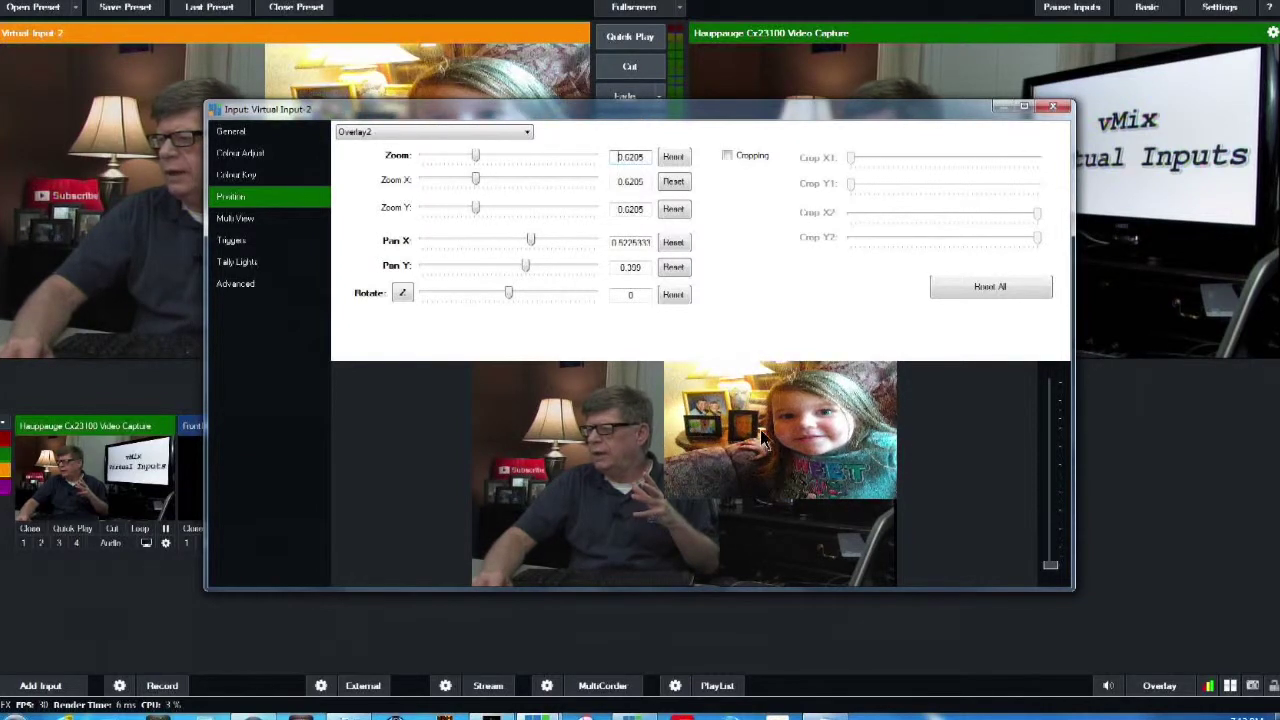
left_click_drag(478, 155, 474, 155)
left_click(1050, 108)
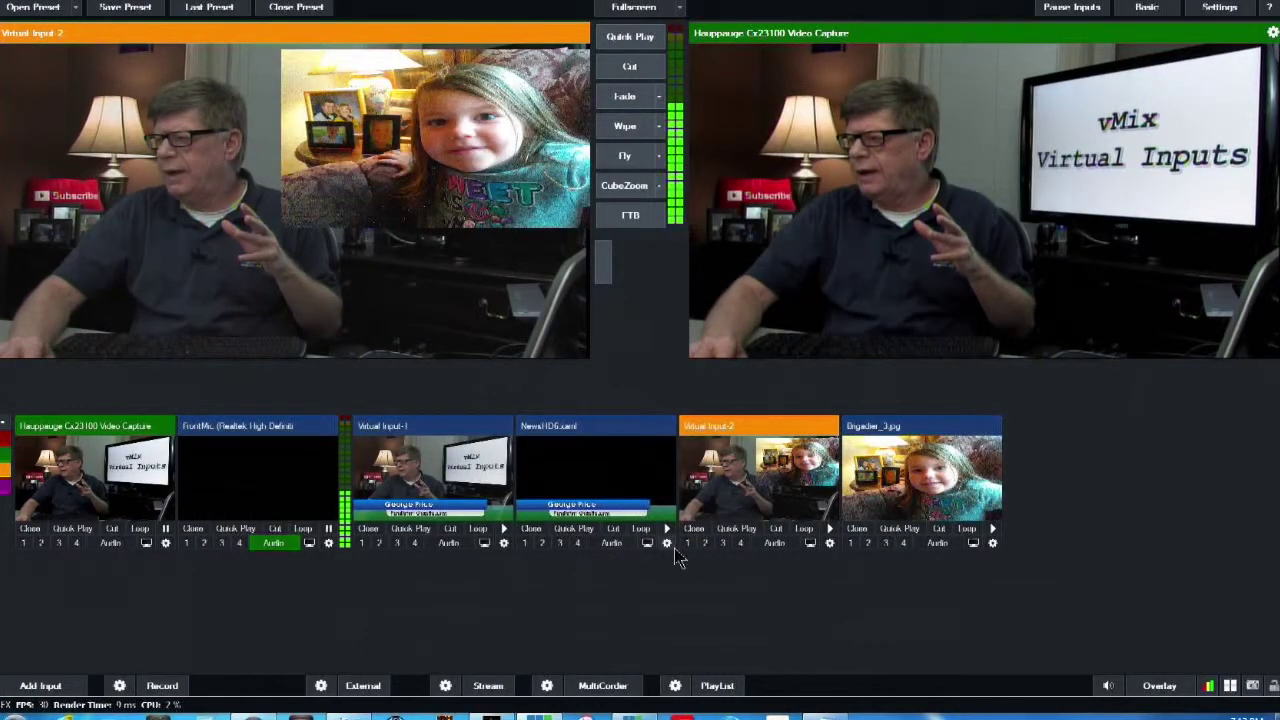
Toggle Virtual Input-2's overlay, then open Virtual Input-3's Multi View layer settings
left_click(688, 544)
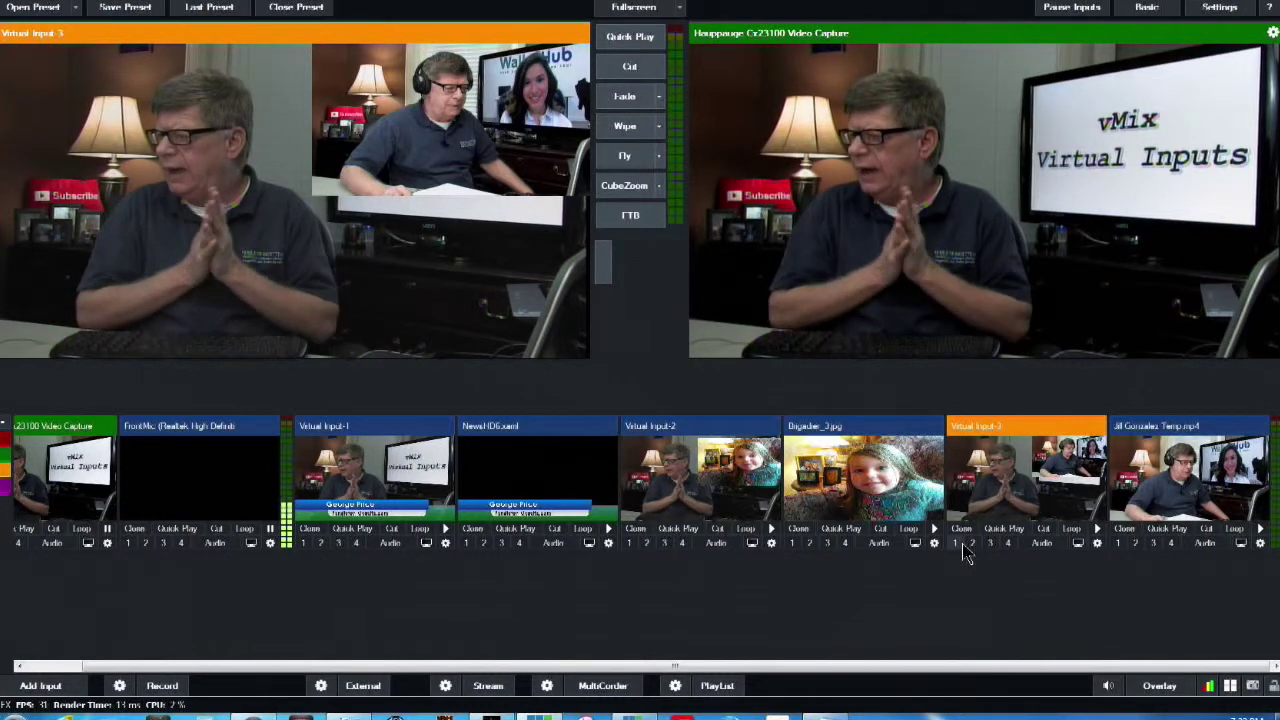
double_click(1025, 512)
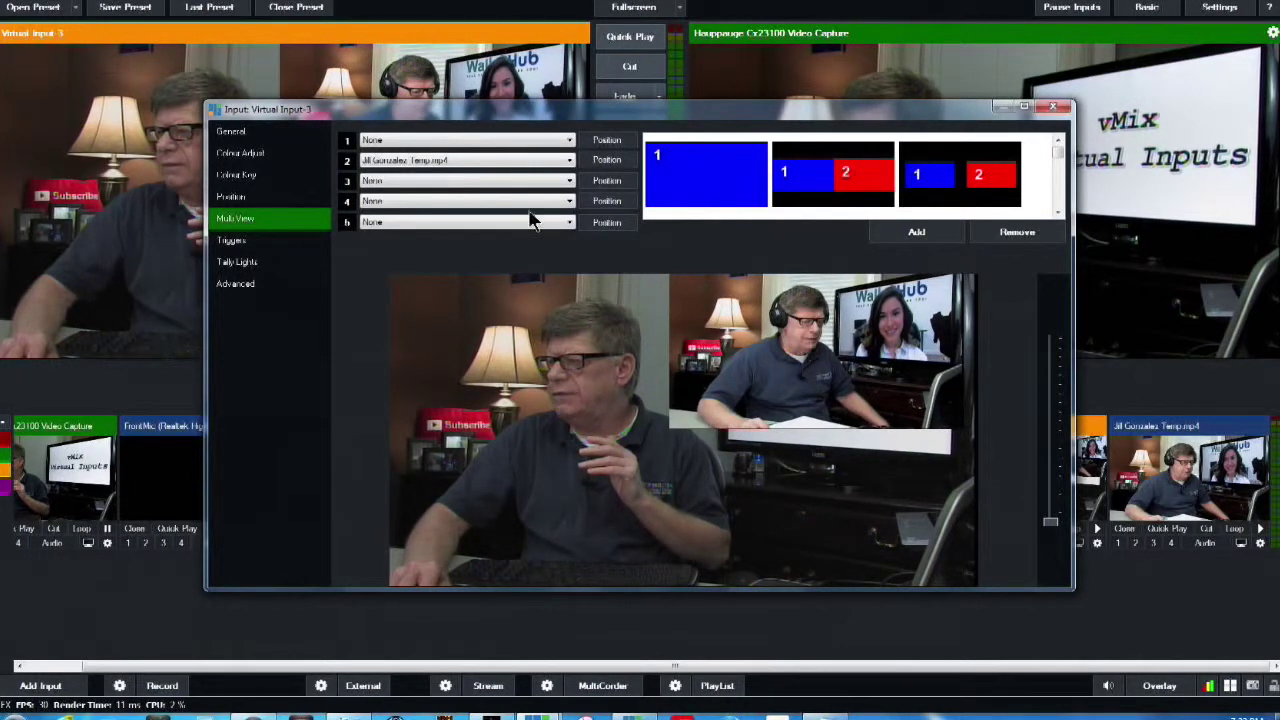
Shrink Virtual Input-3's guest video inset to 0.4325 zoom and close its settings
left_click(246, 200)
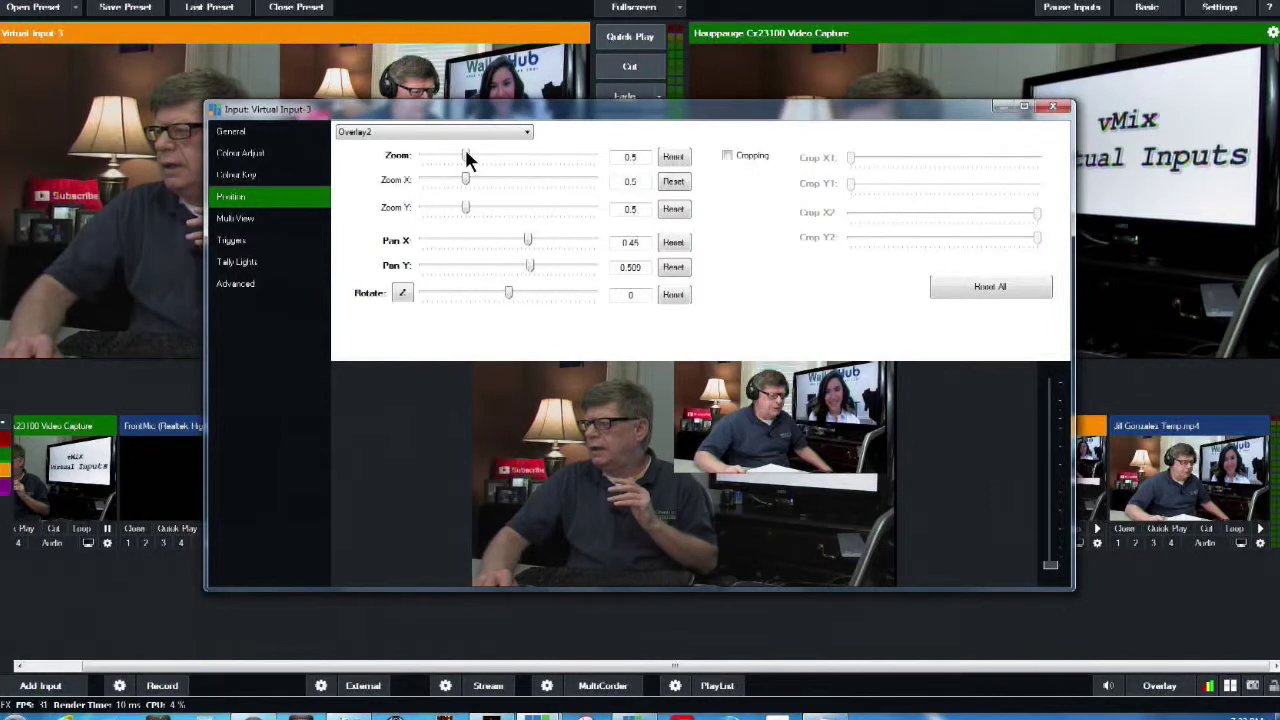
mouse_move(467, 158)
left_mouse_down()
mouse_move(479, 158)
mouse_move(460, 158)
left_mouse_up()
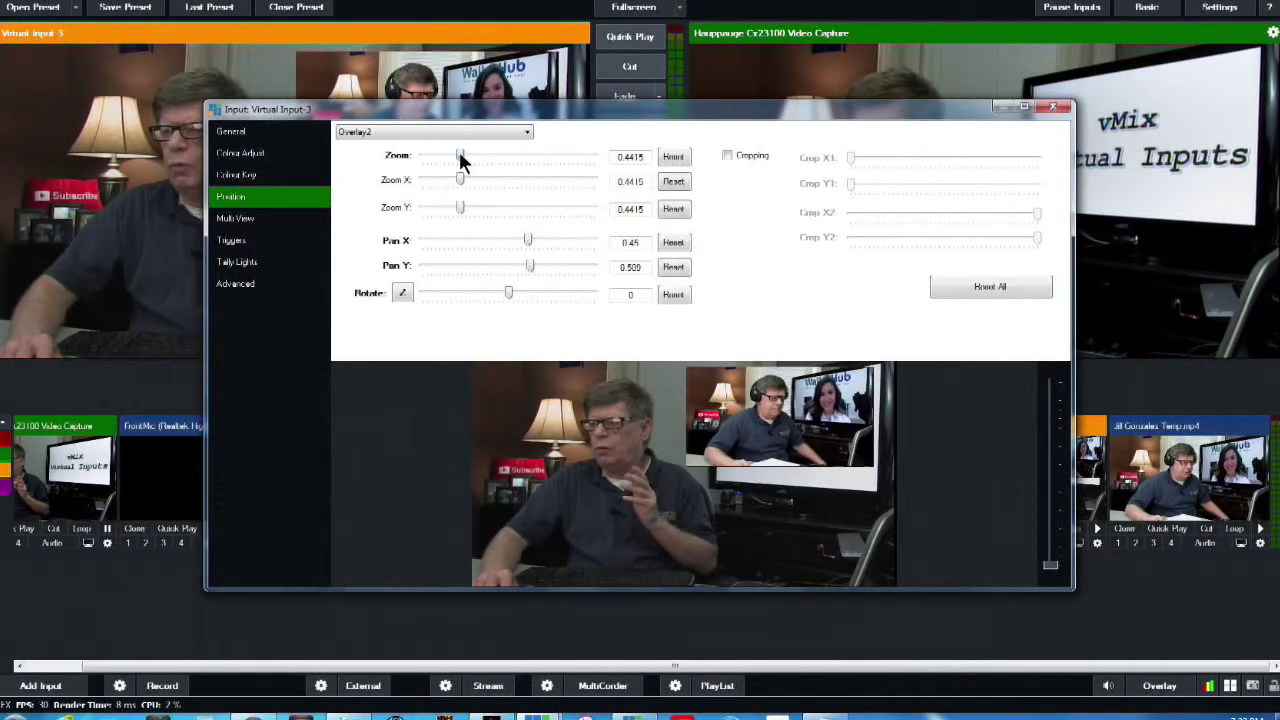
left_click(1055, 109)
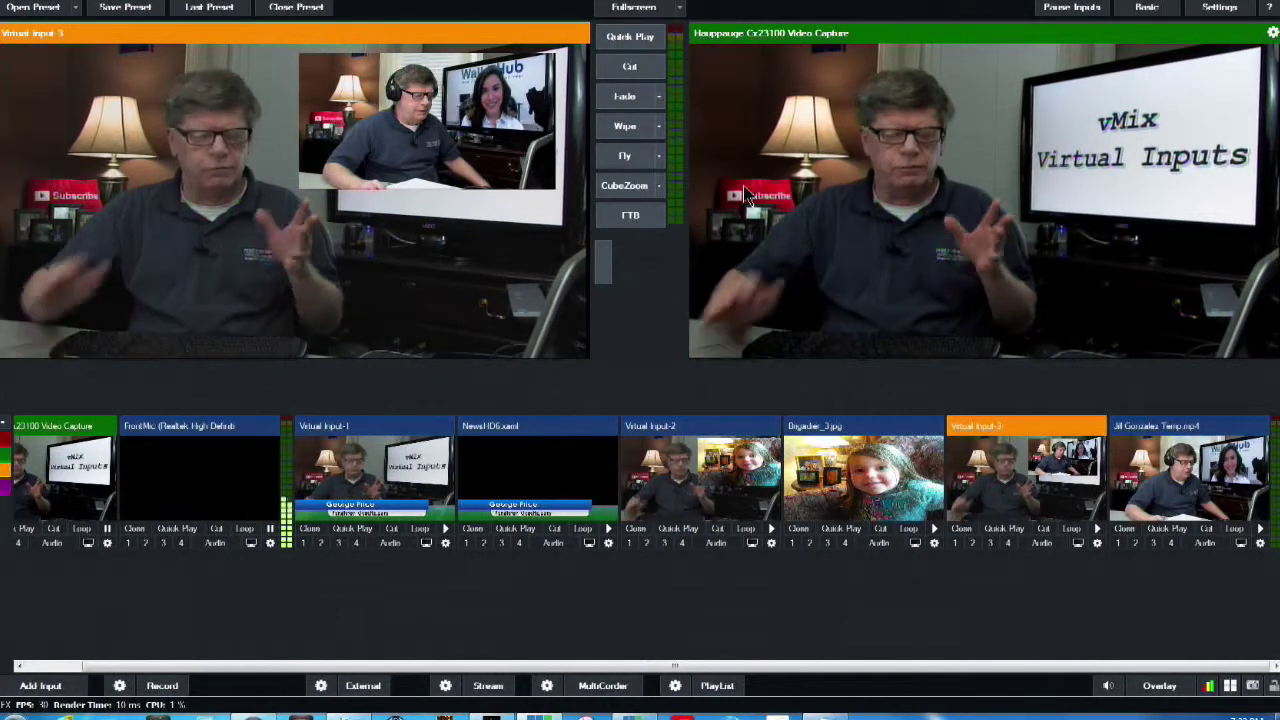
left_click(629, 68)
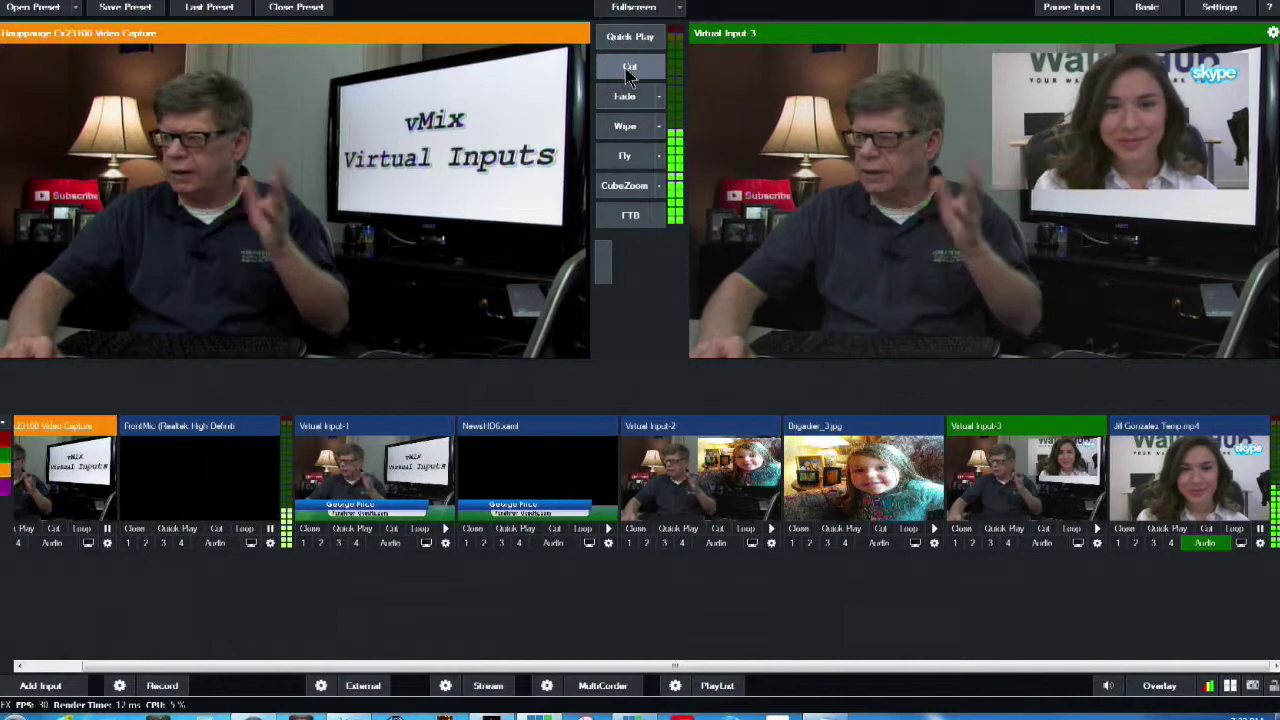
left_click(629, 68)
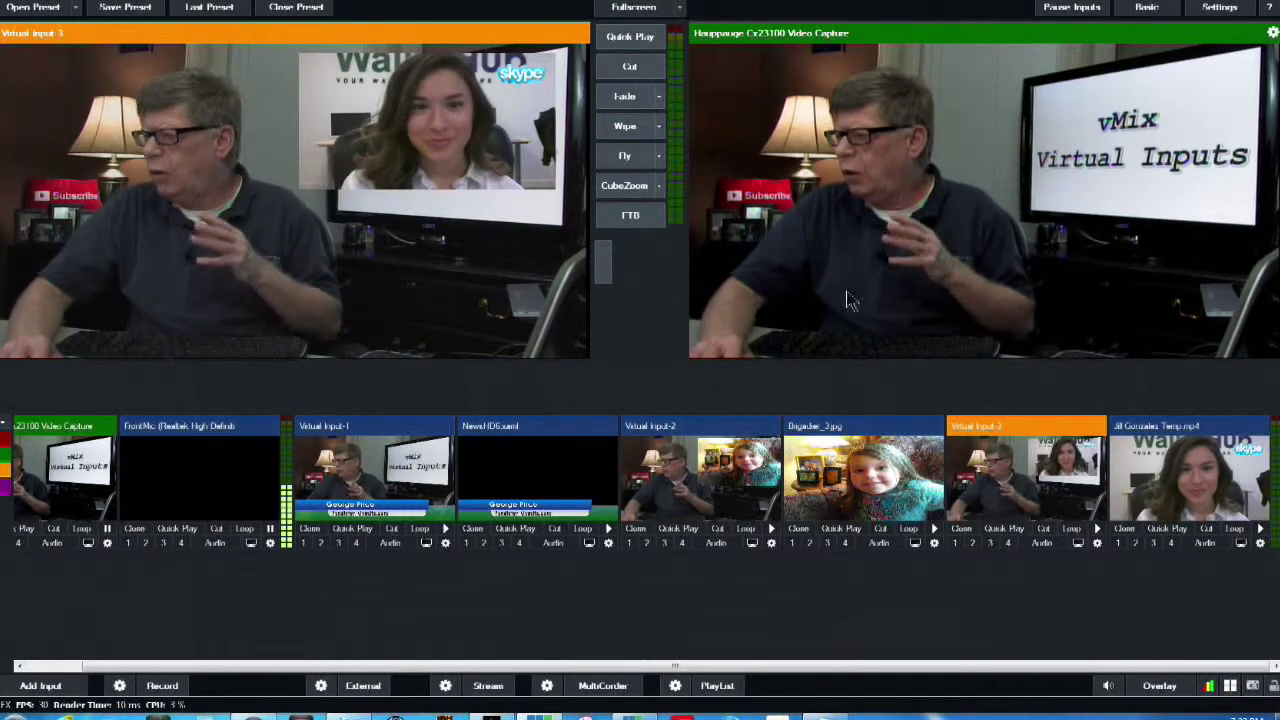
left_click(955, 544)
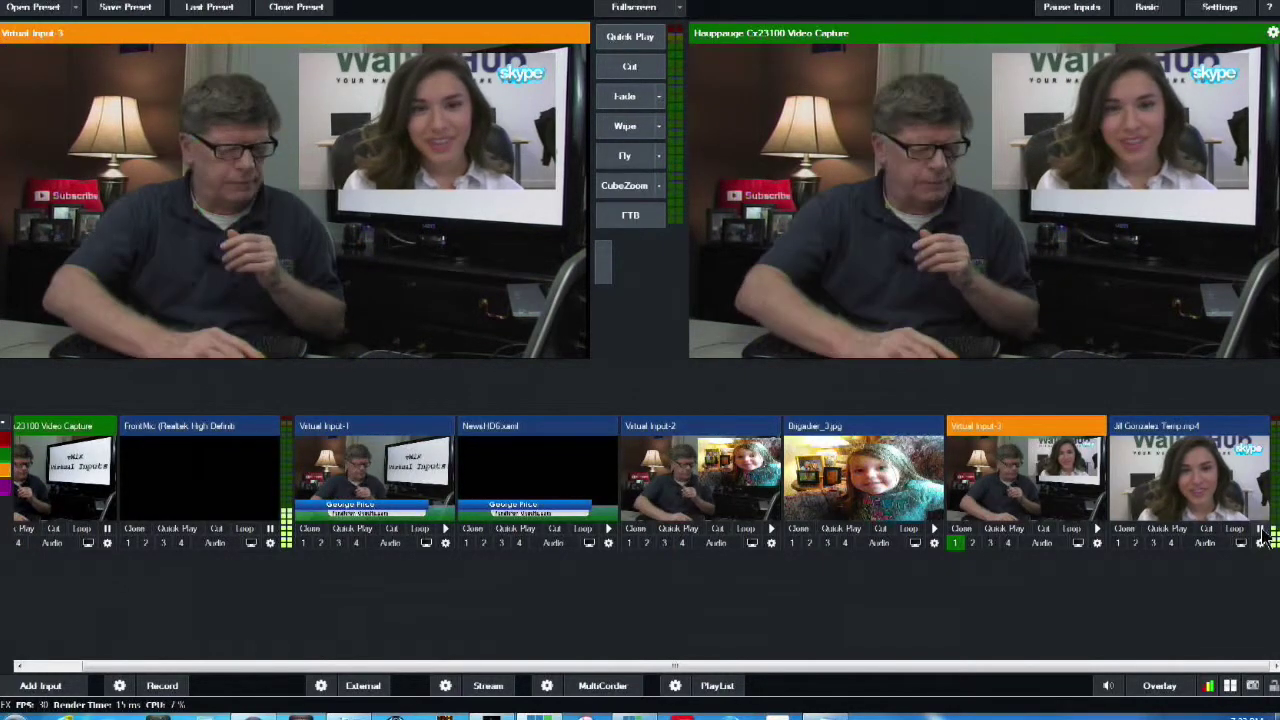
scroll(1035, 485, "left", 2)
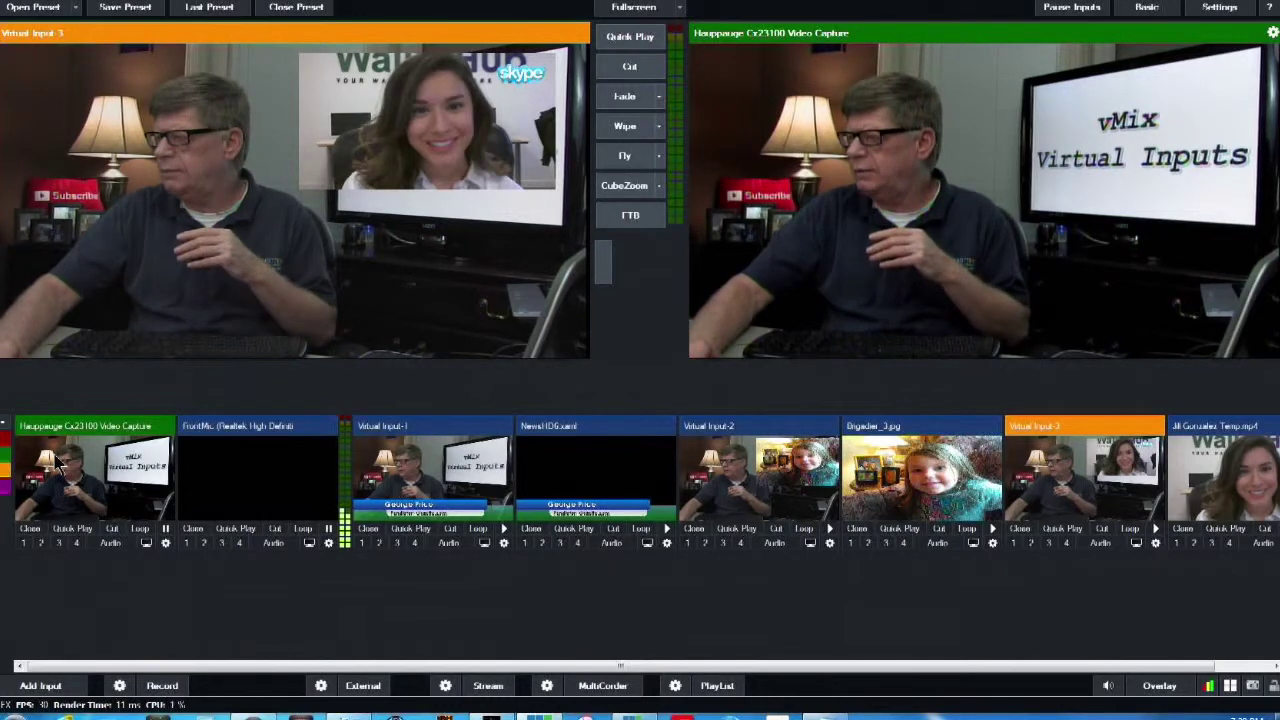
Create a virtual copy of the Hauppauge camera input
left_click(58, 462)
right_click(58, 462)
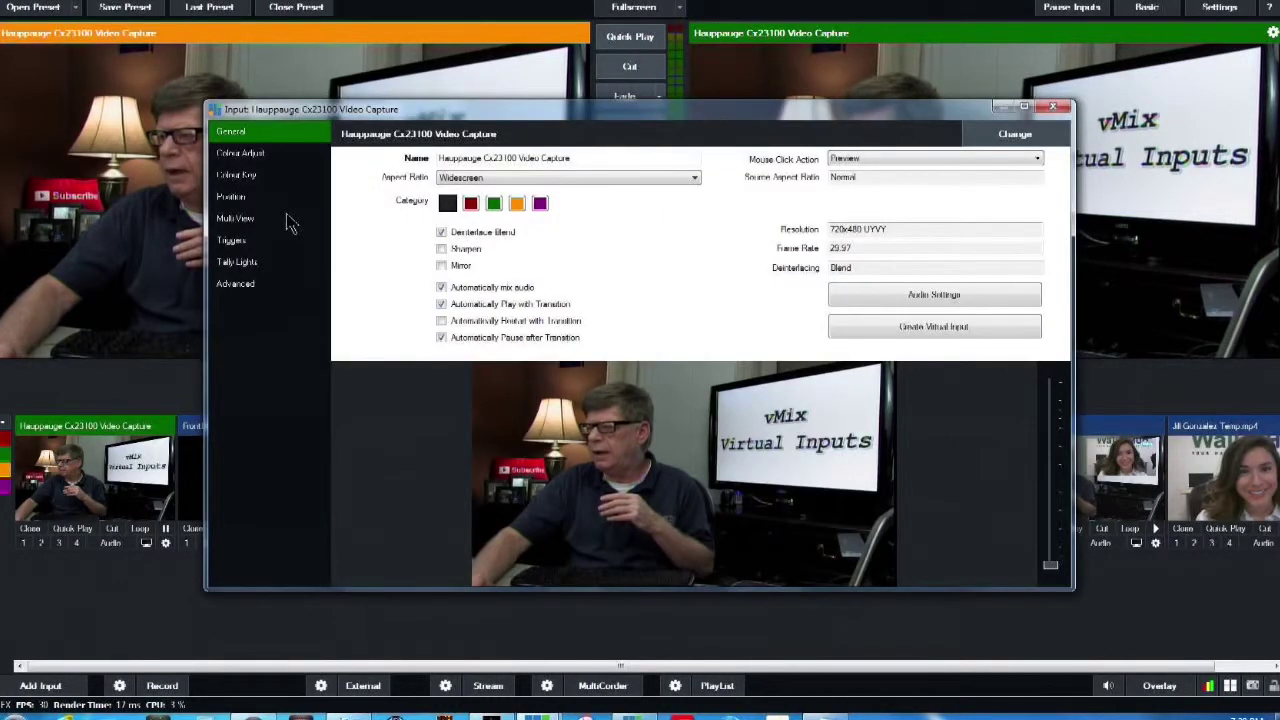
left_click(908, 326)
left_click(1054, 107)
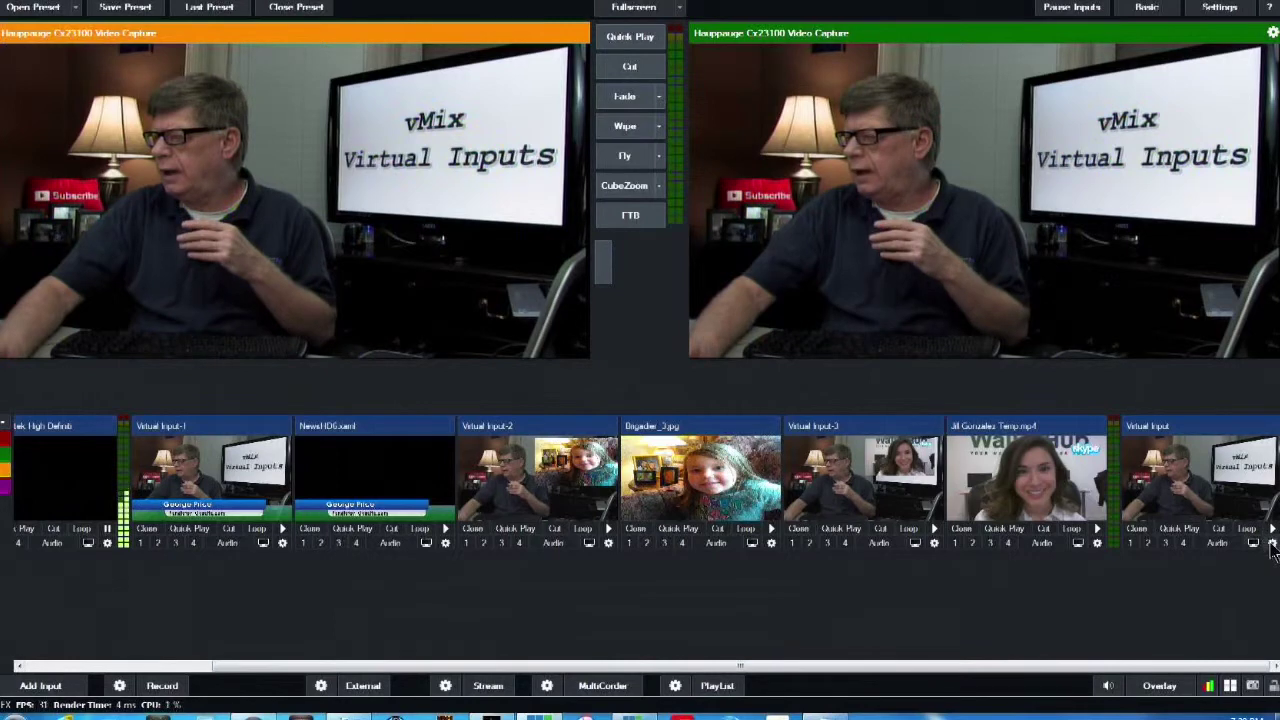
Rename the new virtual input to Virtual Input-5
left_click(1271, 544)
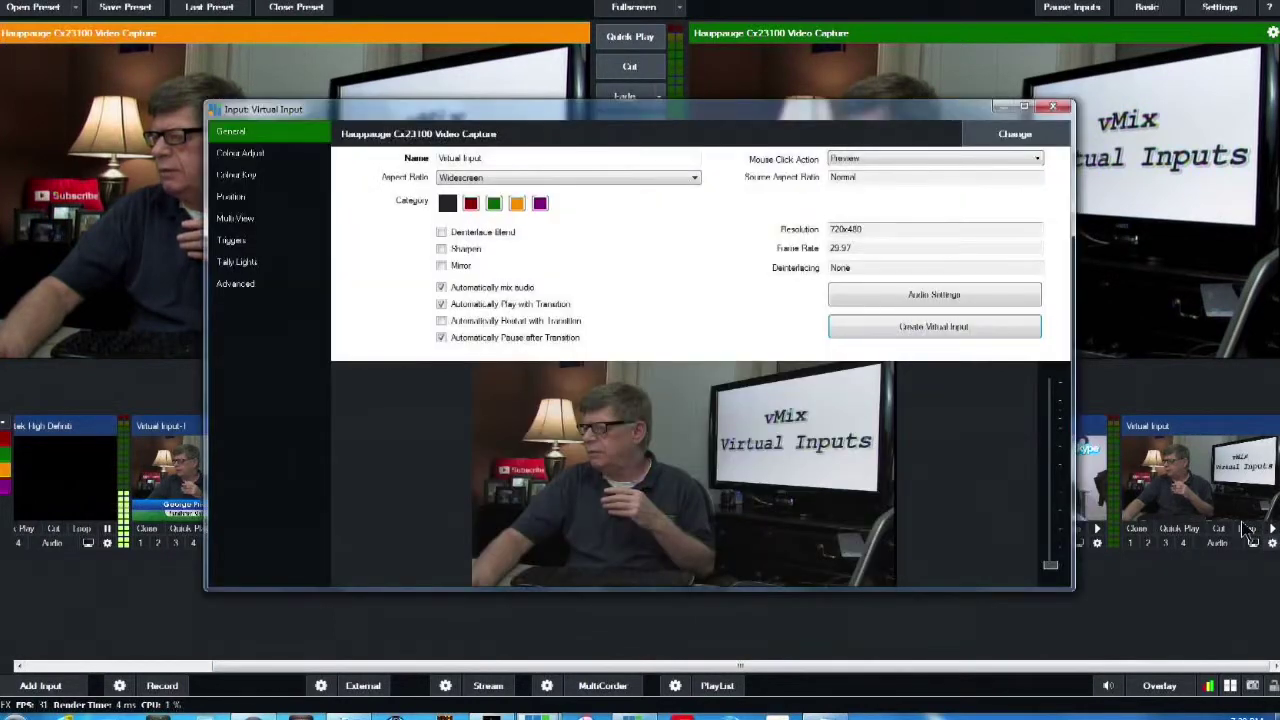
left_click(544, 157)
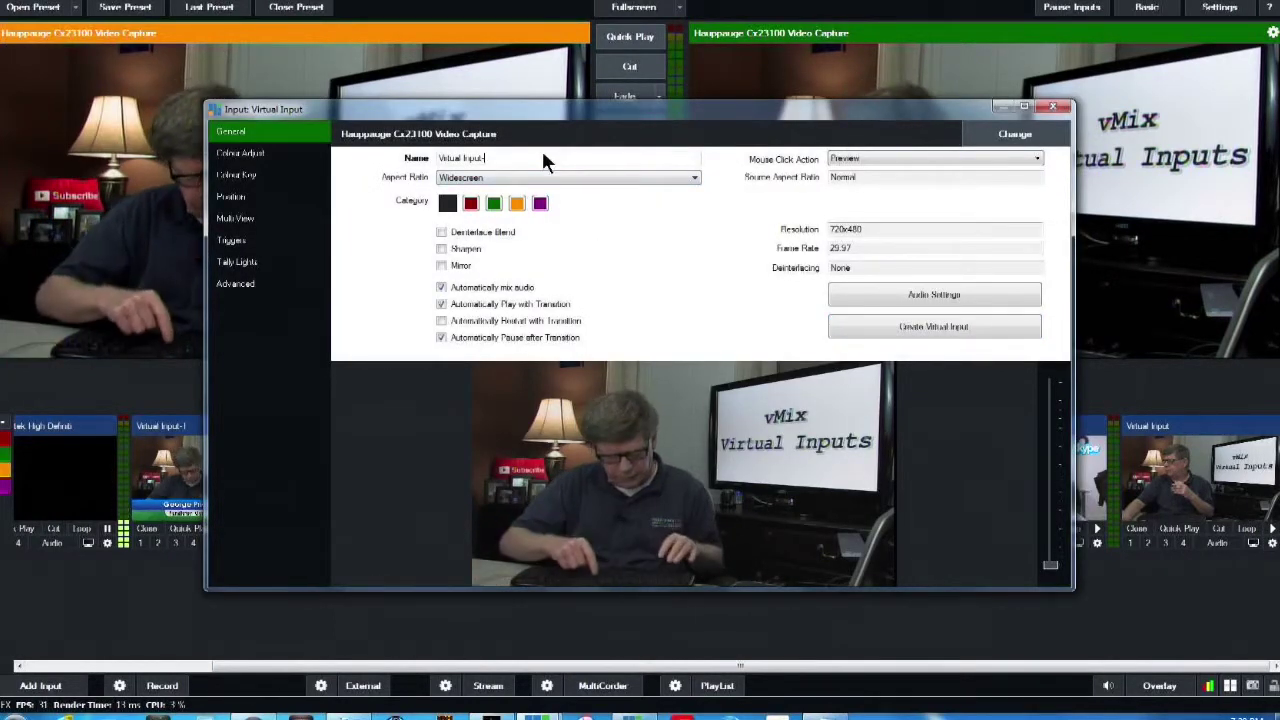
type("-5")
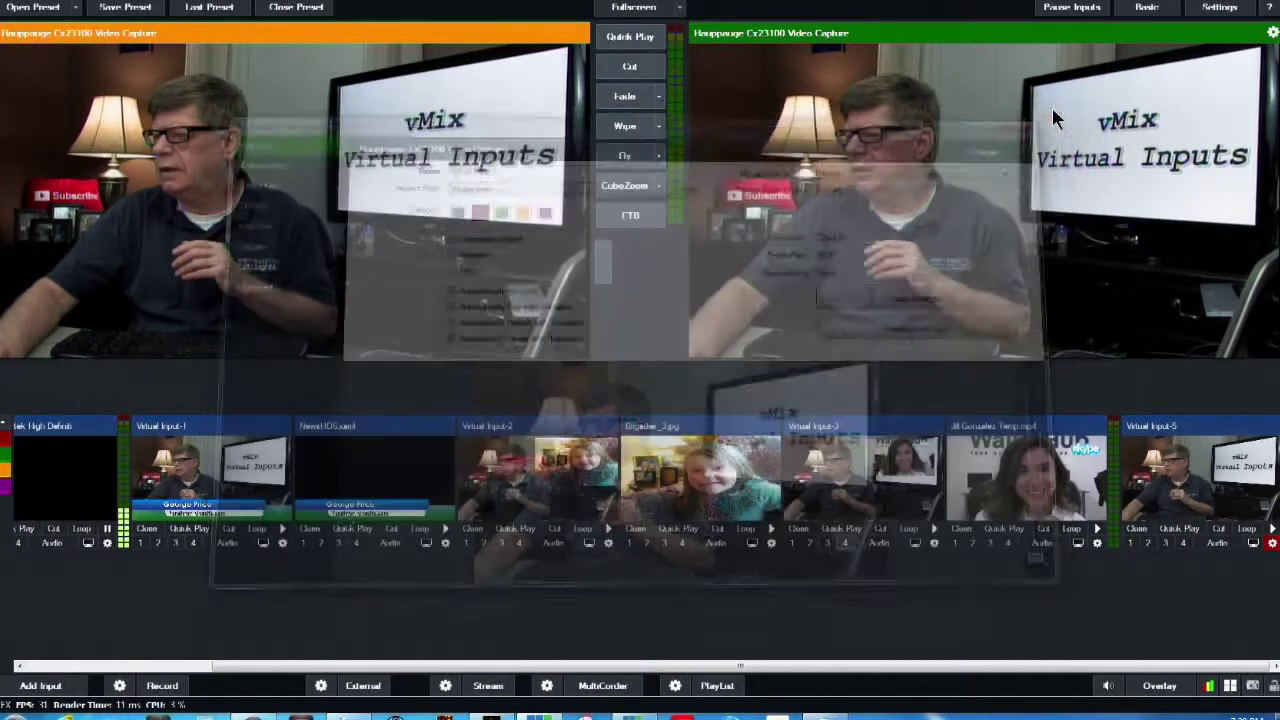
left_click(1052, 106)
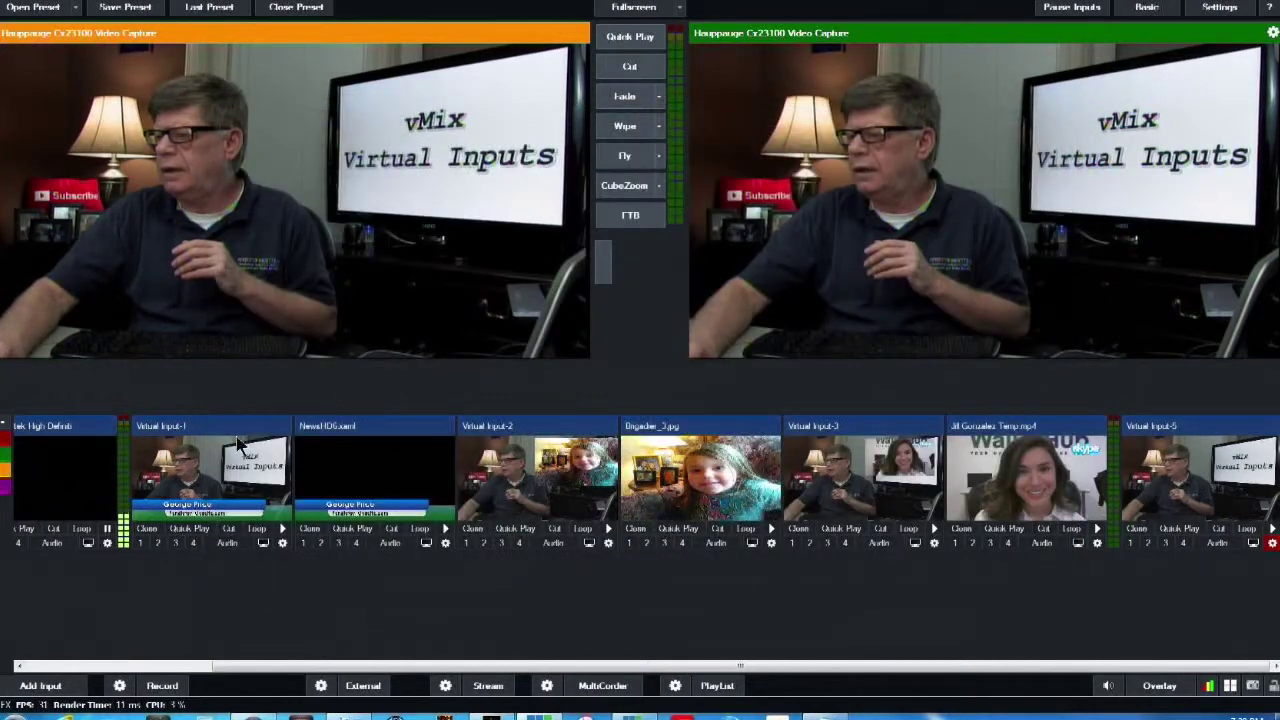
Filter the input list to show only red-category inputs
left_click(7, 447)
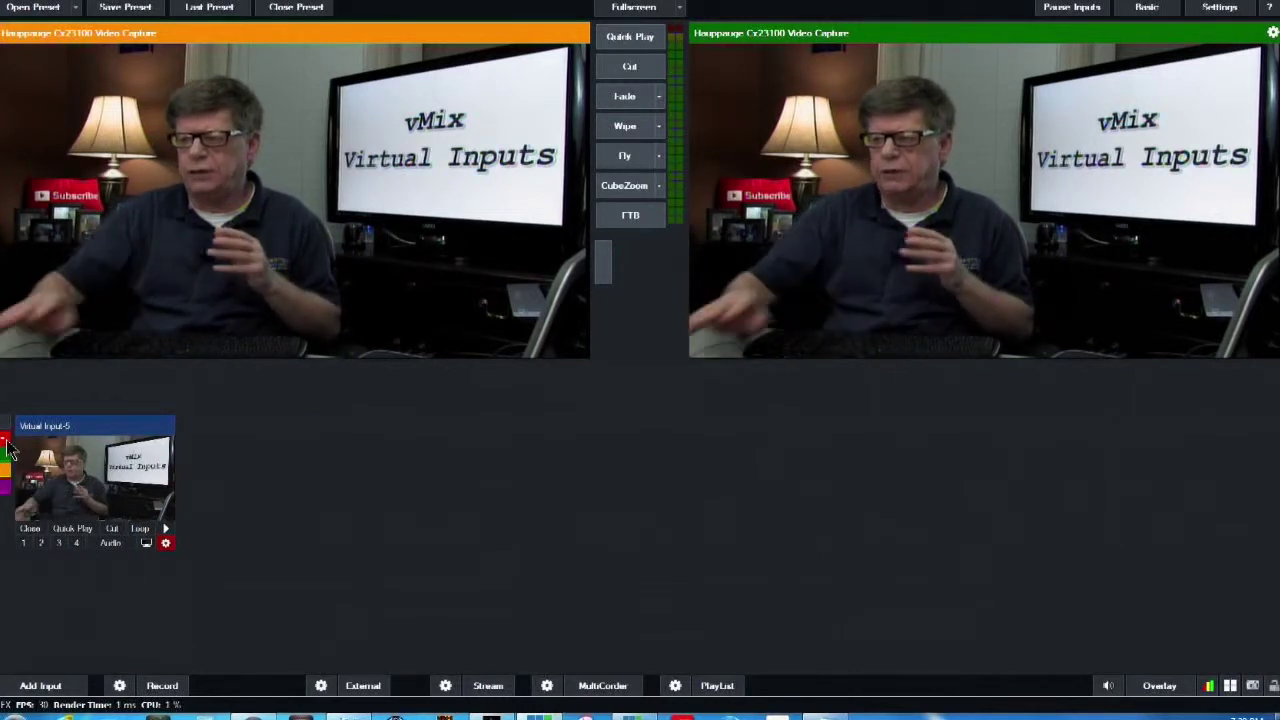
left_click(7, 448)
left_click(7, 451)
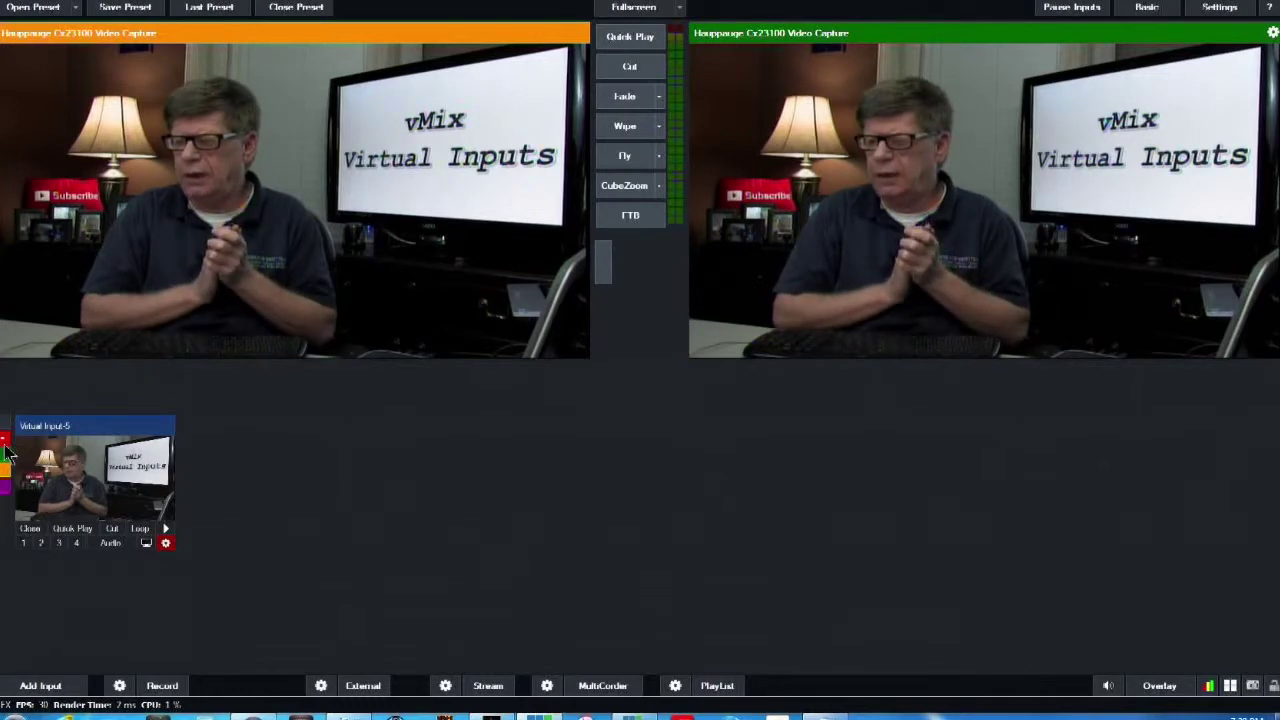
Drop Virtual Input-5's saturation fully to black and white, then cut it to output and back
double_click(87, 500)
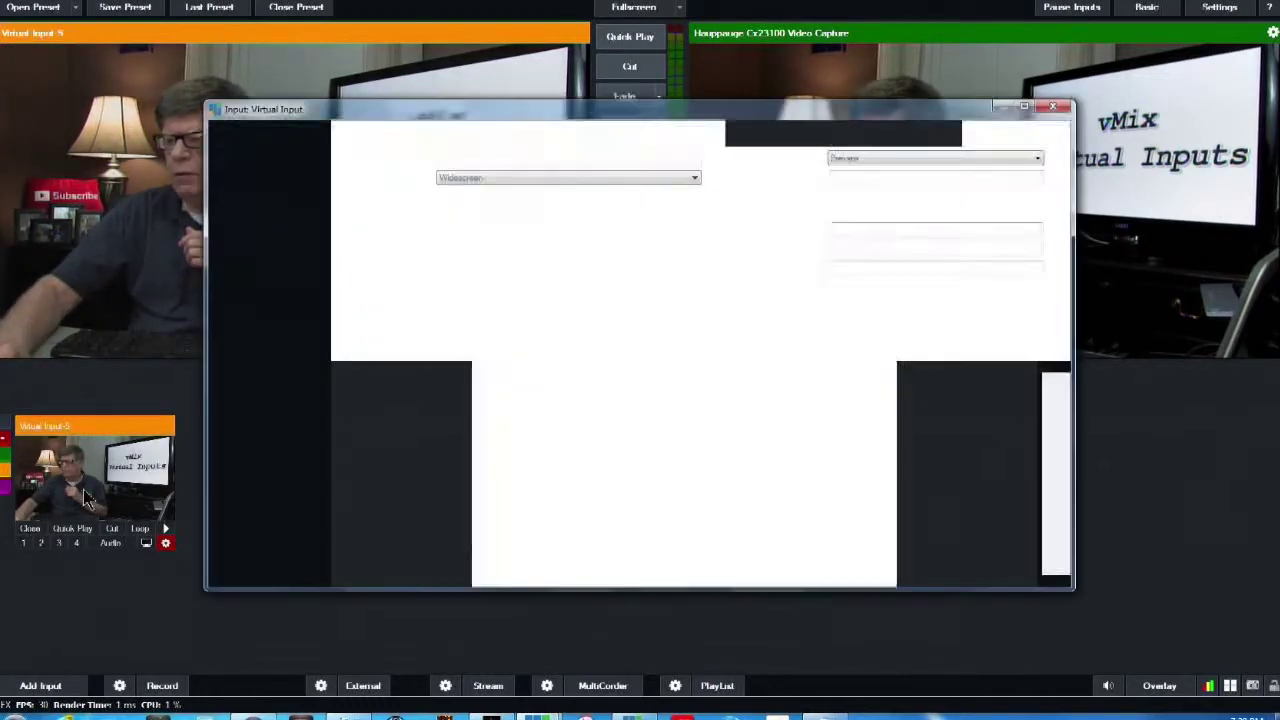
left_click(252, 156)
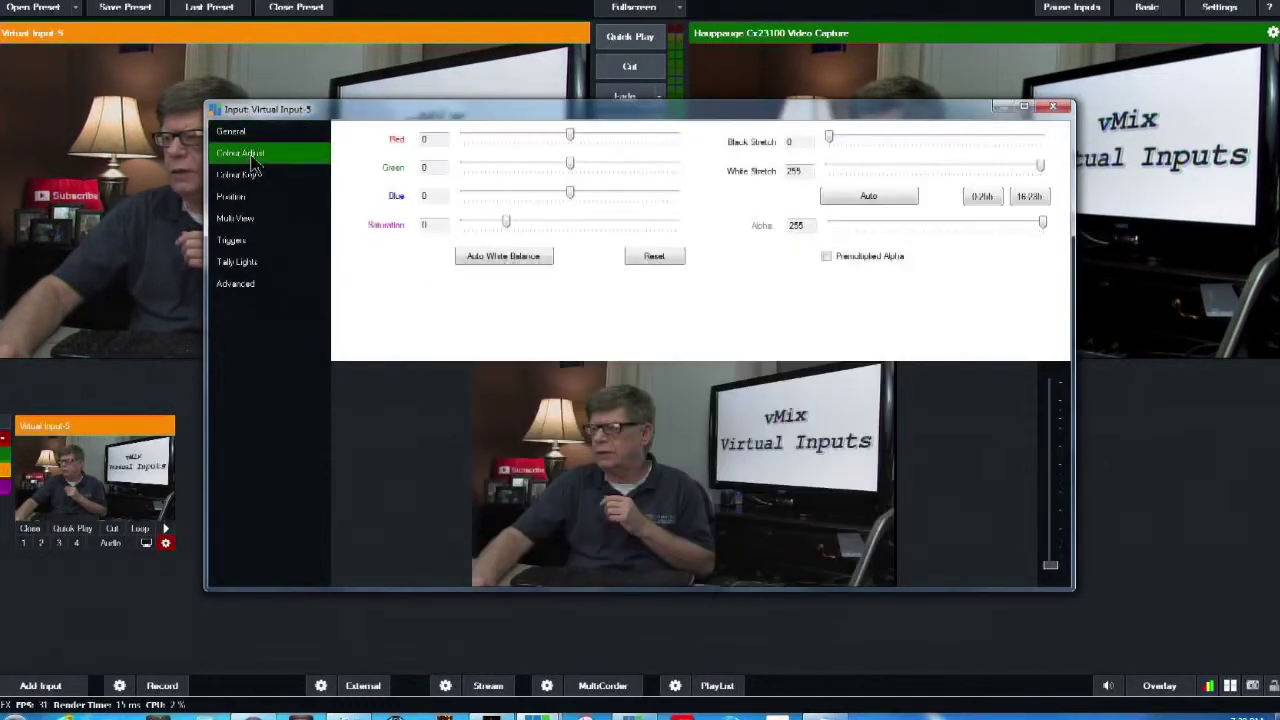
left_click_drag(506, 221, 471, 226)
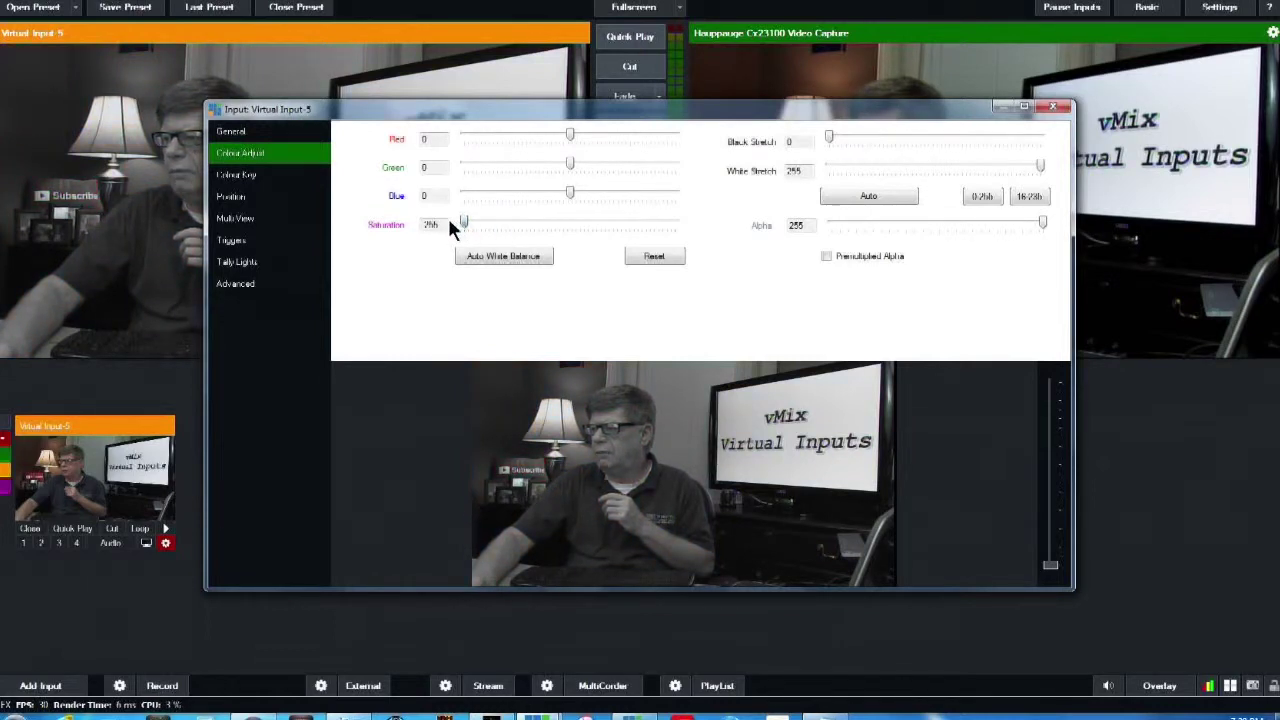
left_click(1056, 109)
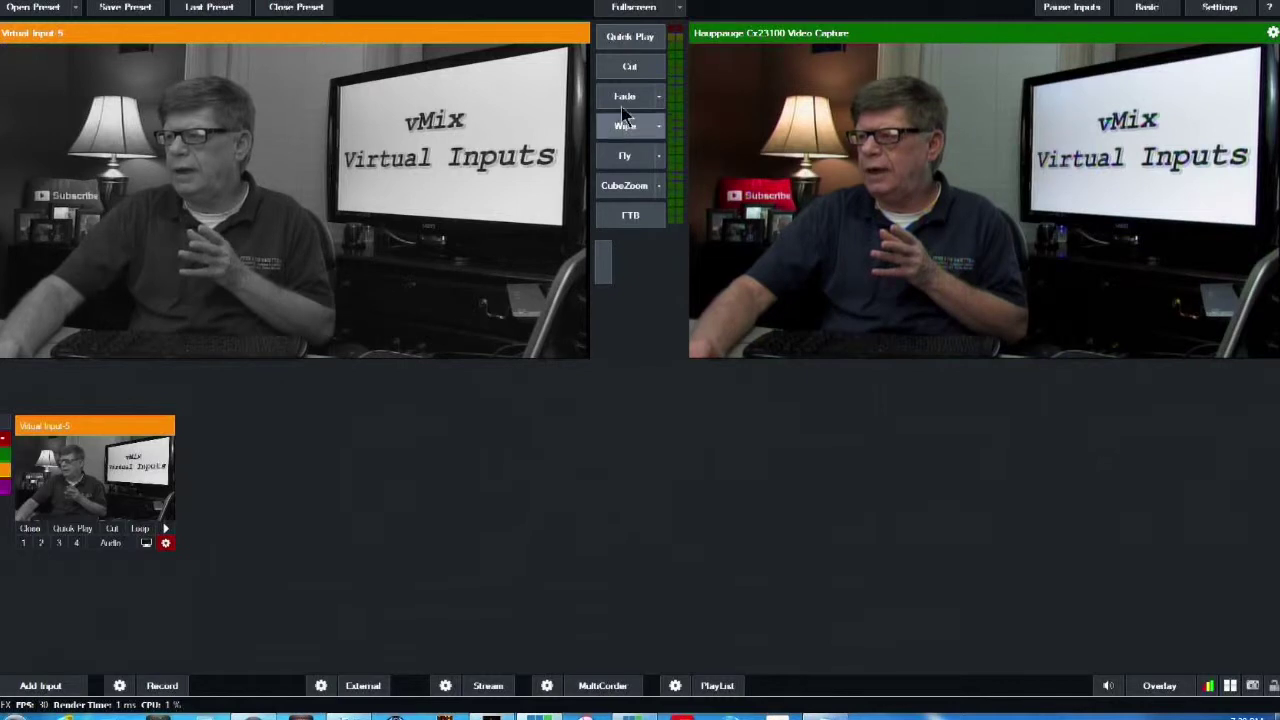
left_click(630, 68)
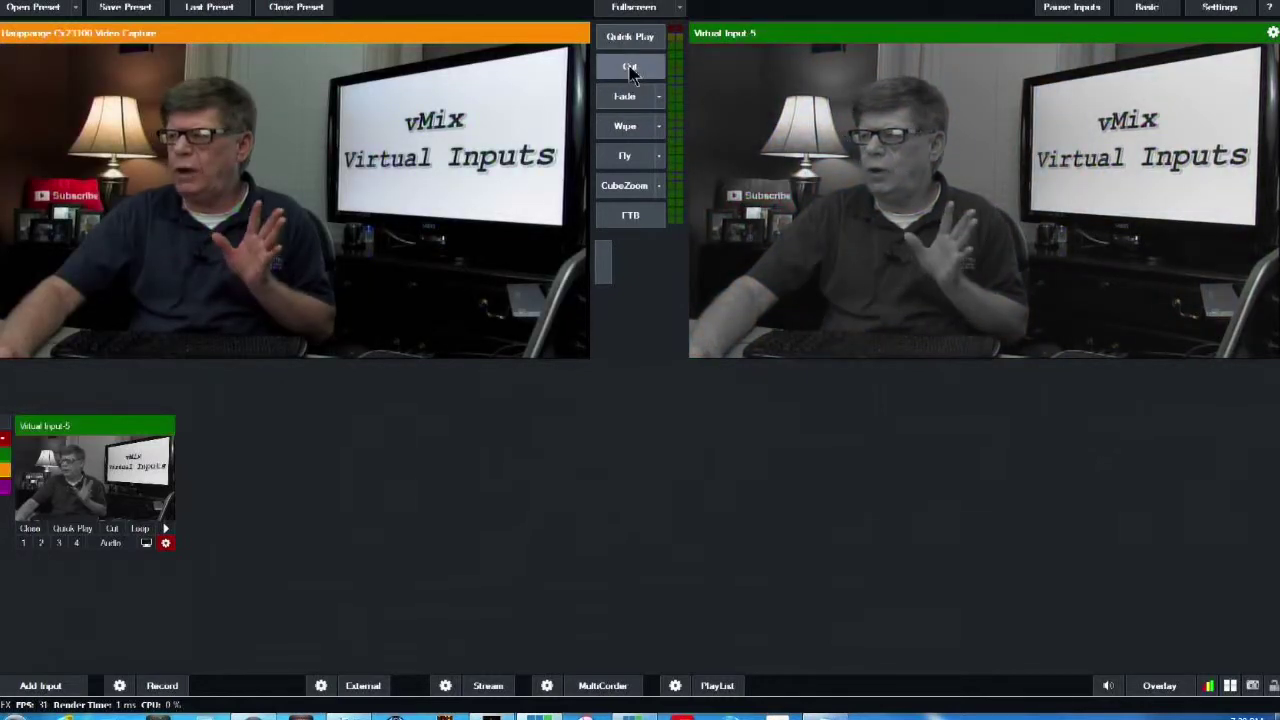
left_click(630, 68)
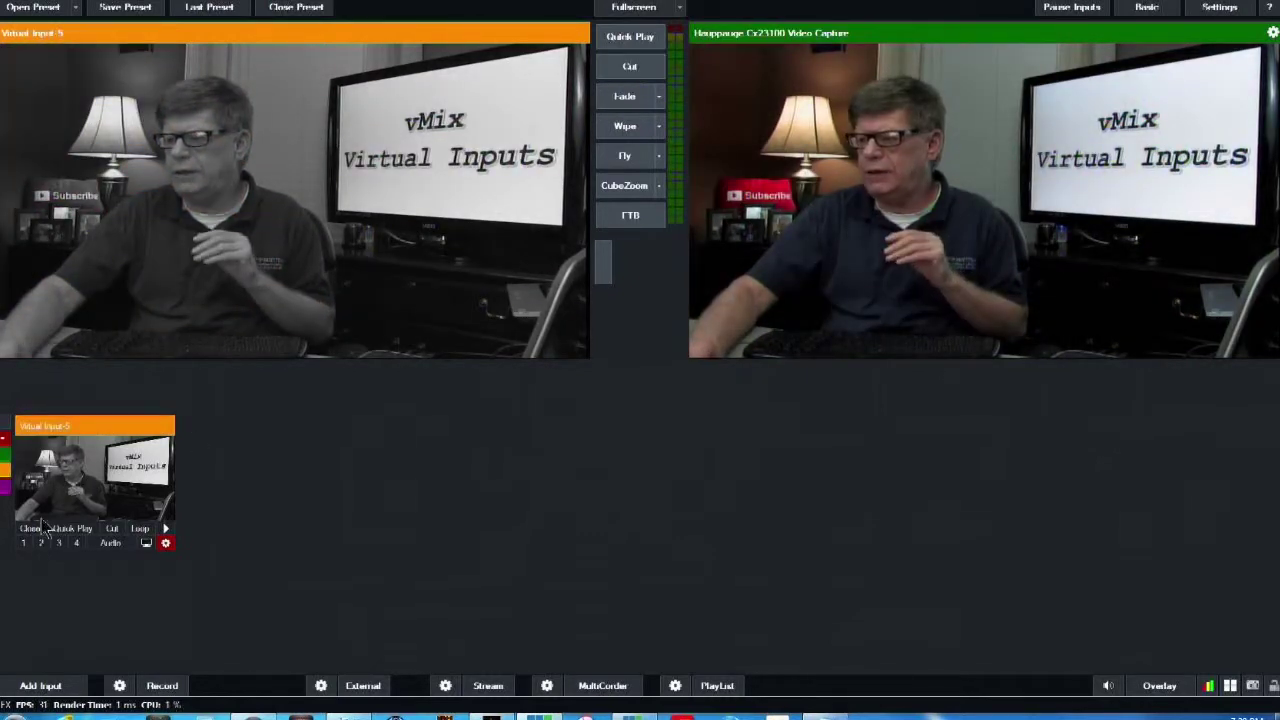
Filter the Title/XAML input chooser to Text templates and dismiss the blank-filename error
left_click(41, 686)
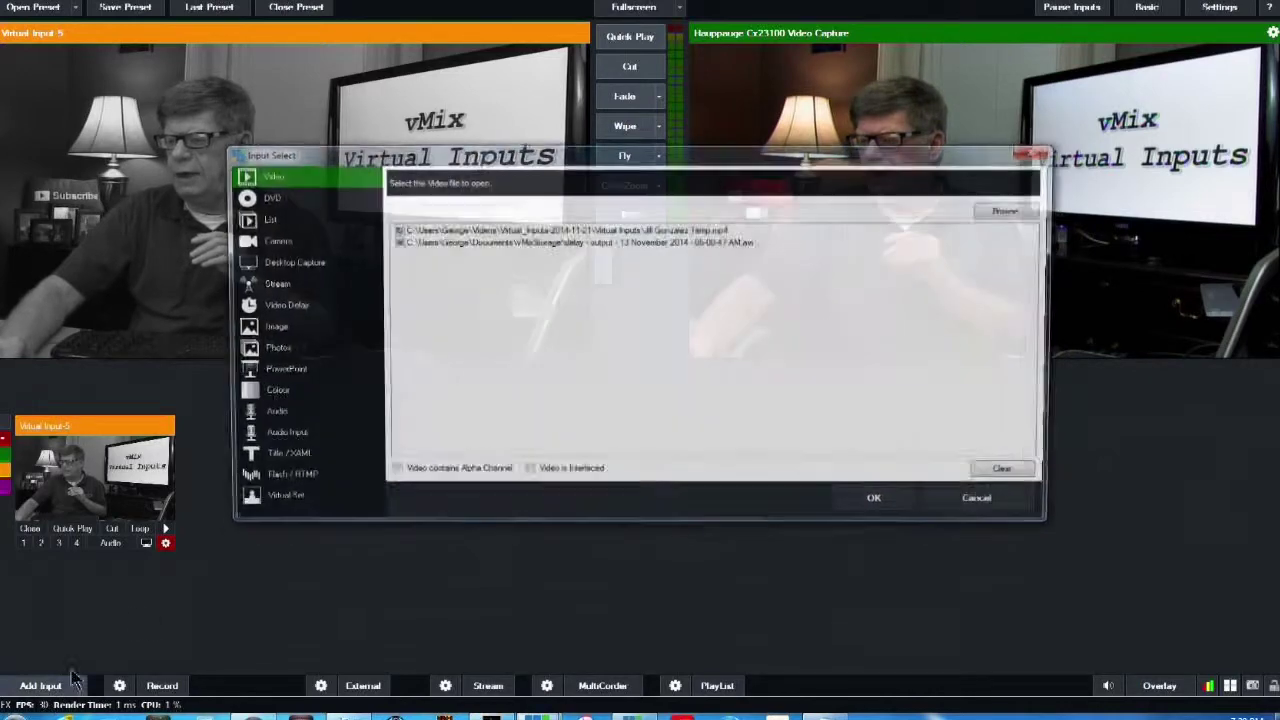
left_click(279, 458)
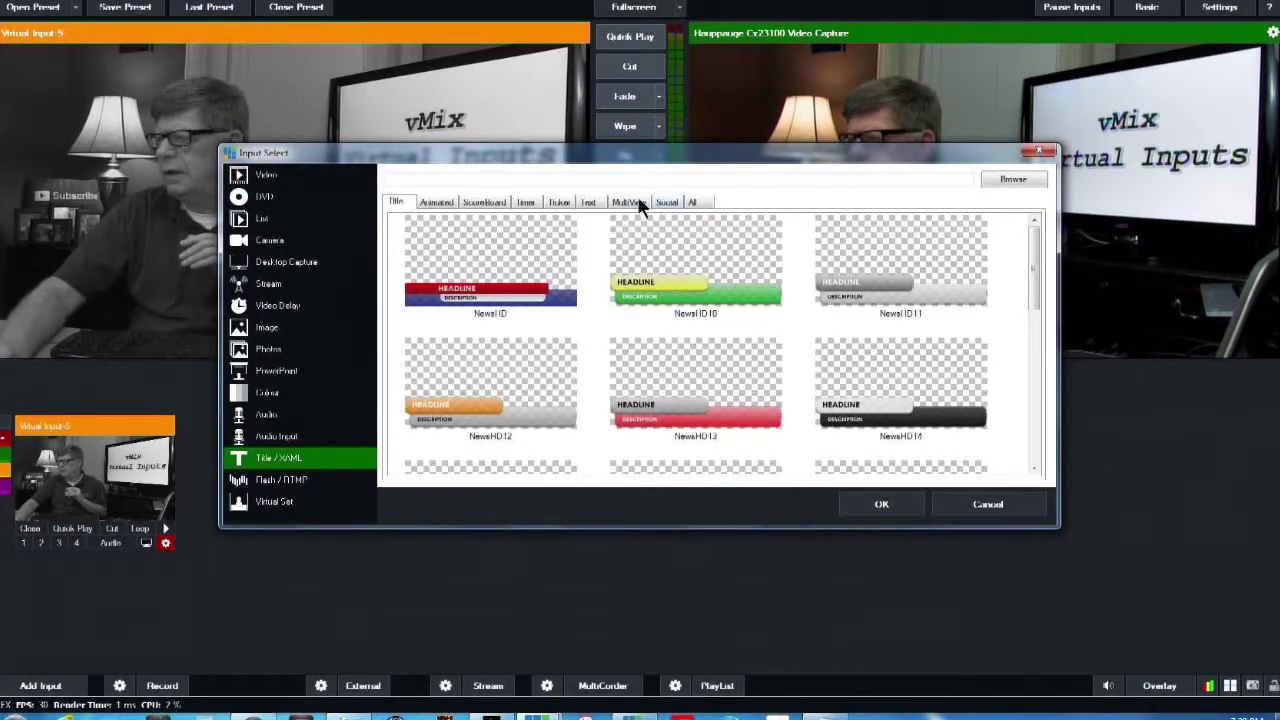
left_click(589, 203)
left_click(859, 507)
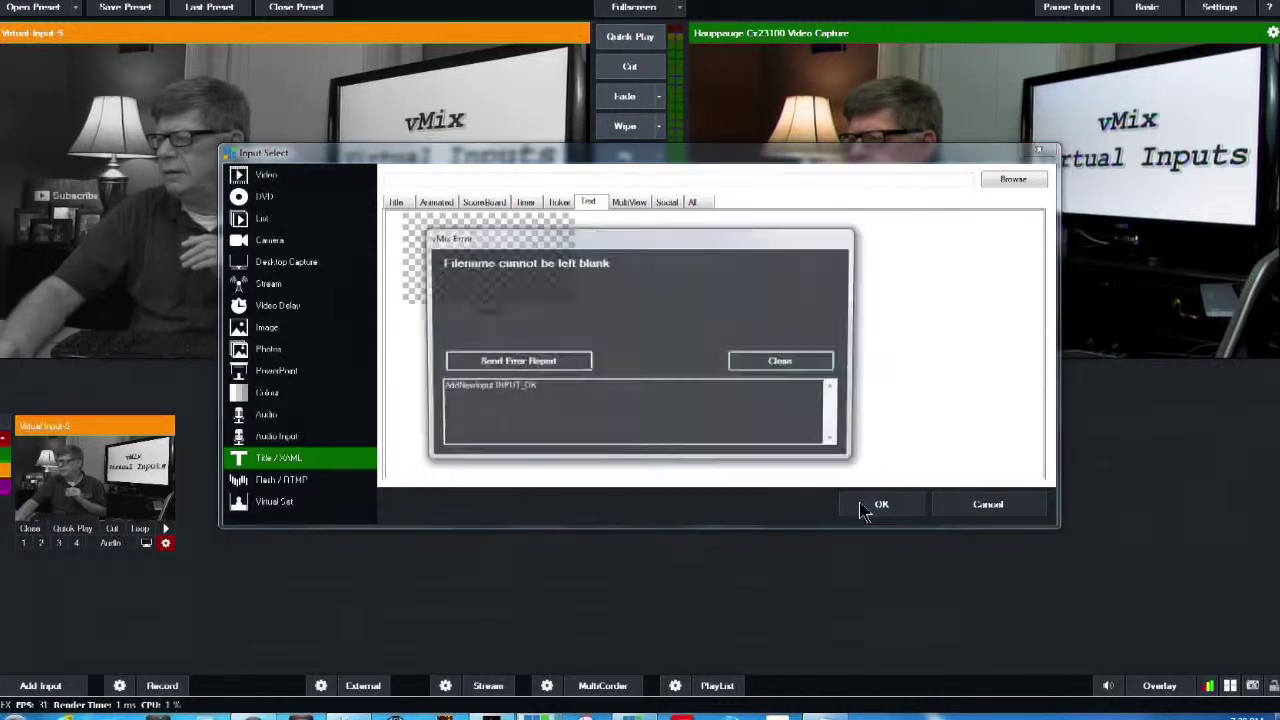
left_click(797, 366)
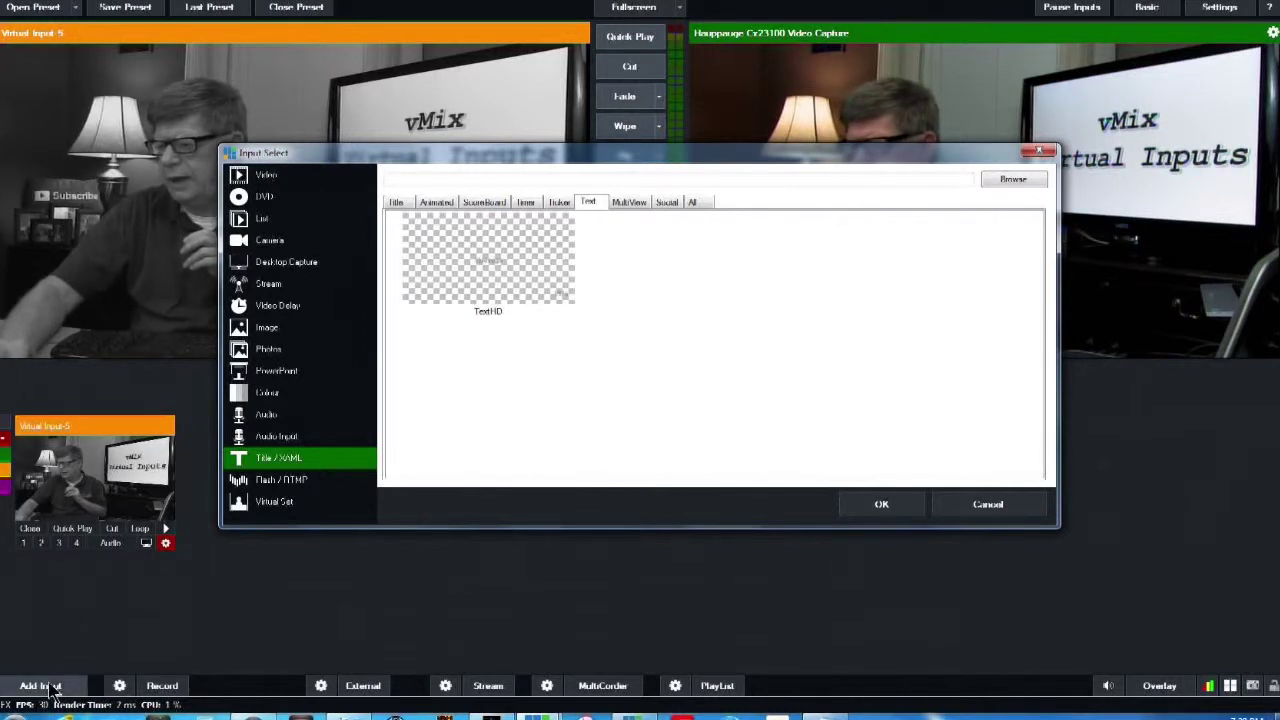
key("alt+Tab")
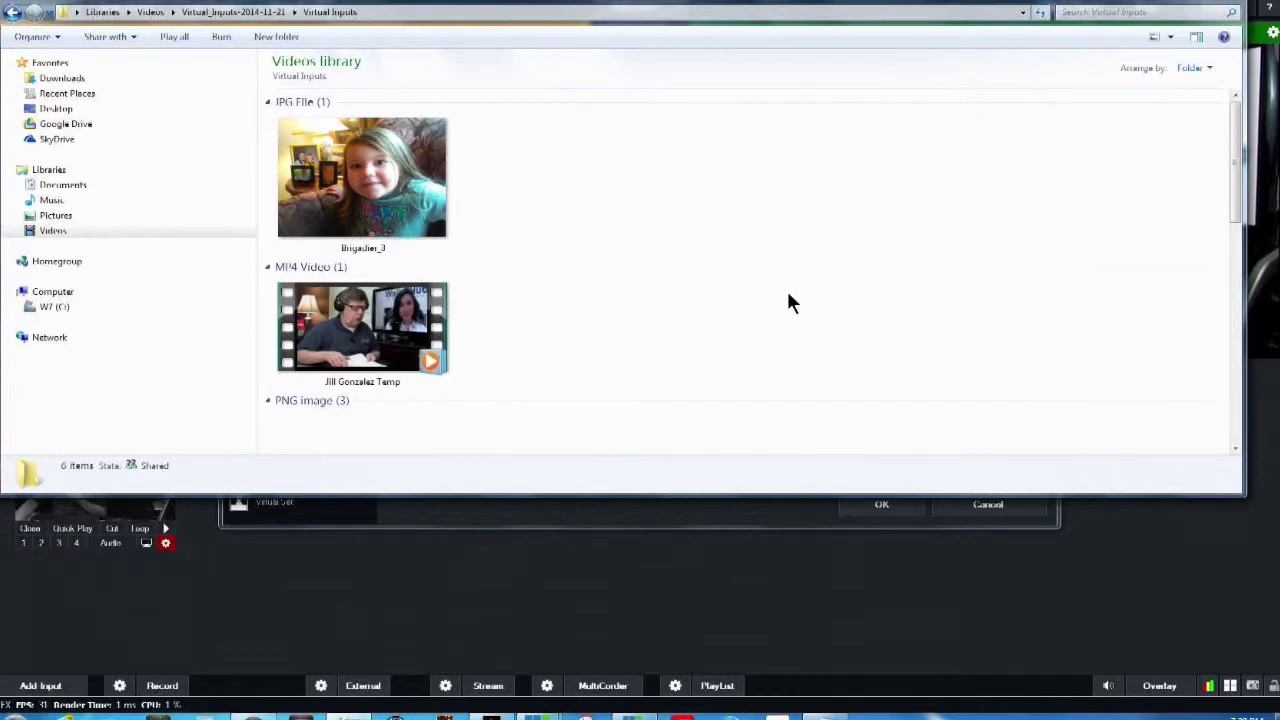
Open the Surface Pro 3 note and select its paragraph from +Wit4Breakfast to the end
scroll(1030, 218, "down", 5)
double_click(398, 370)
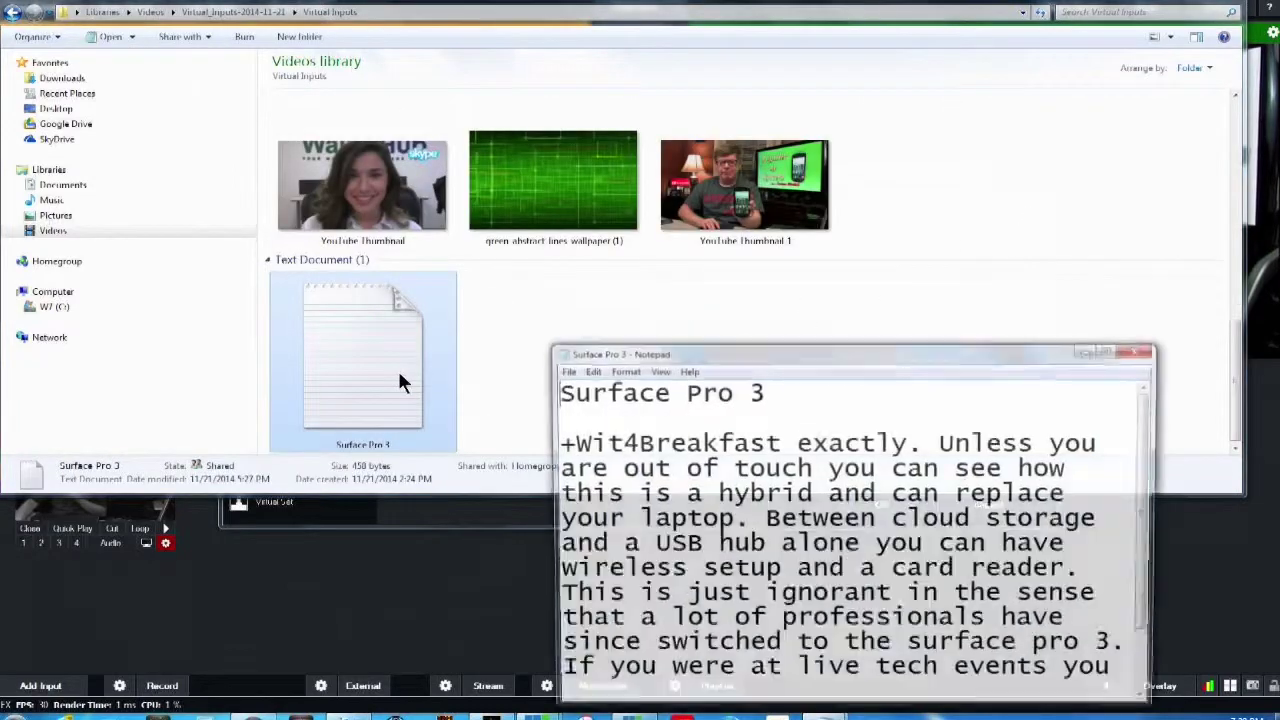
left_click_drag(556, 442, 1015, 708)
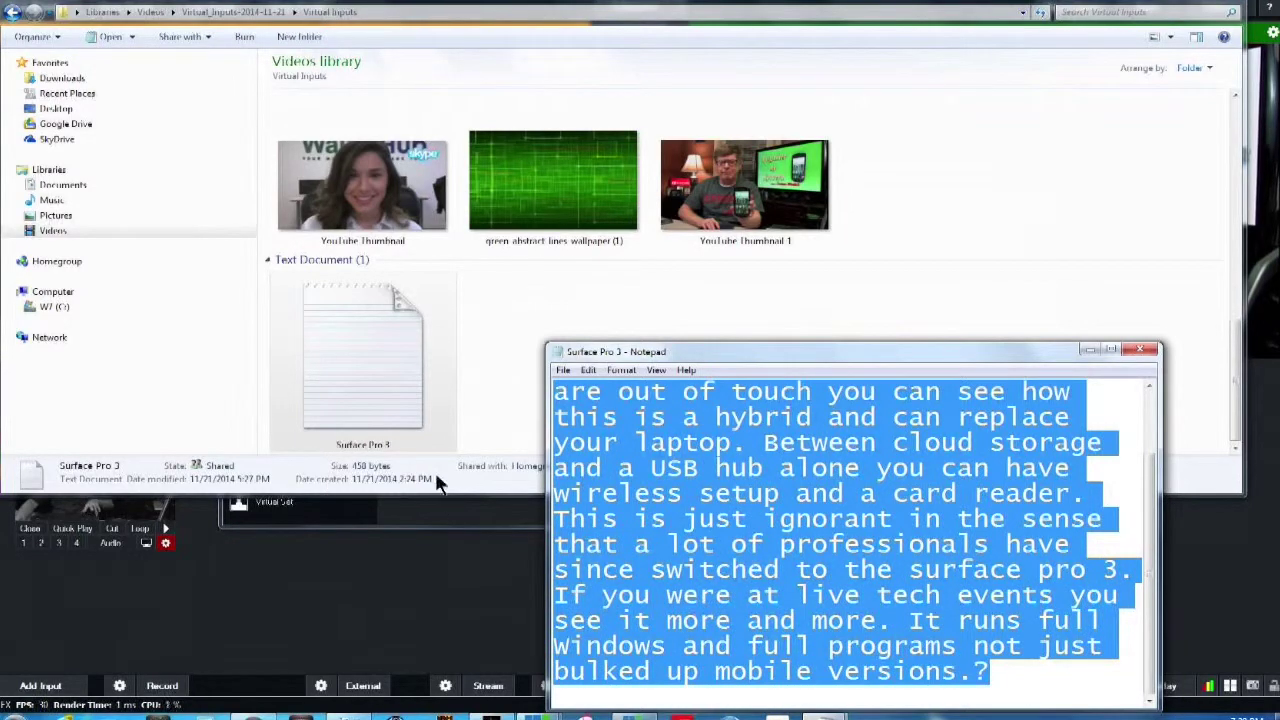
left_click(338, 635)
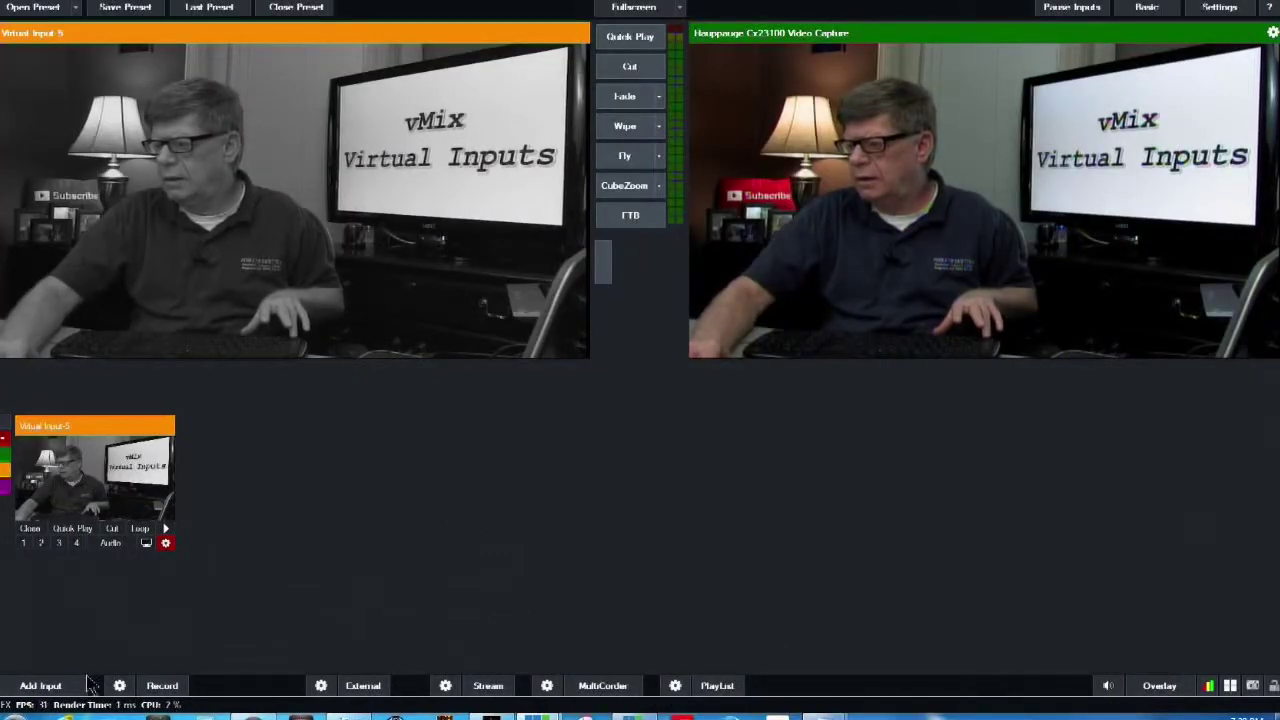
Add a TextHD.xaml title input and paste the Surface Pro 3 paragraph as its message
left_click(40, 686)
left_click(489, 284)
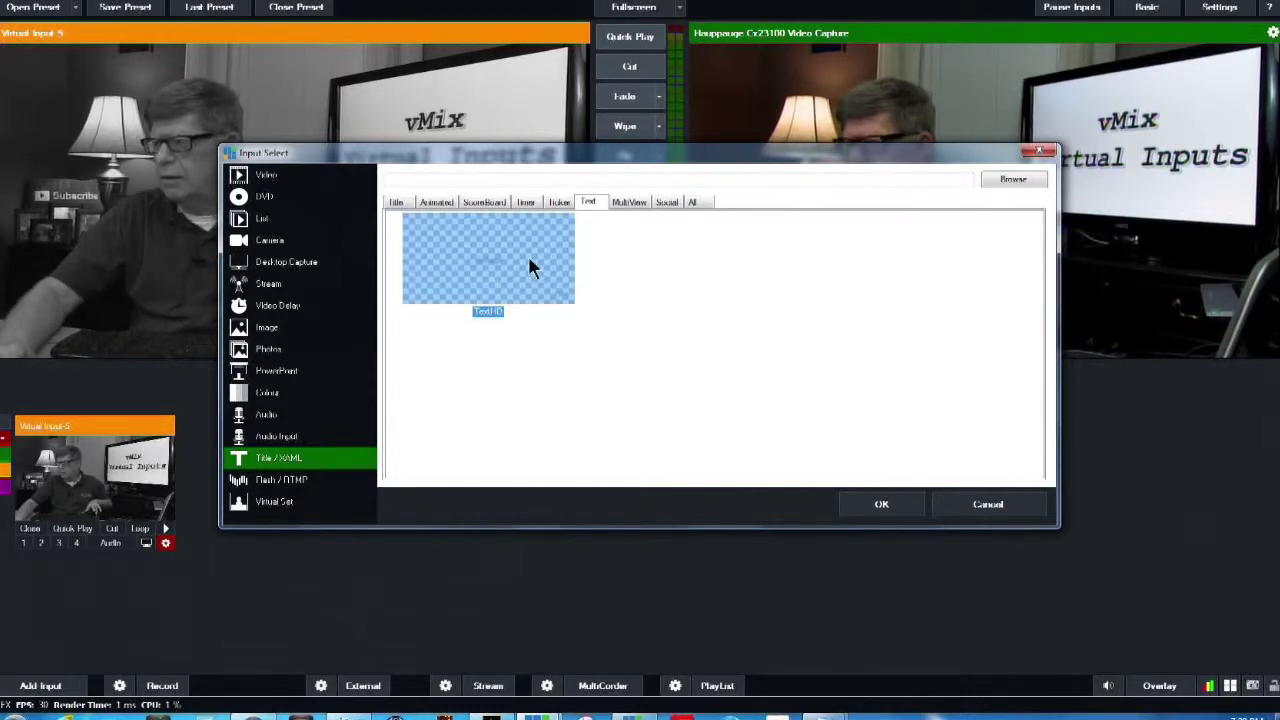
double_click(528, 270)
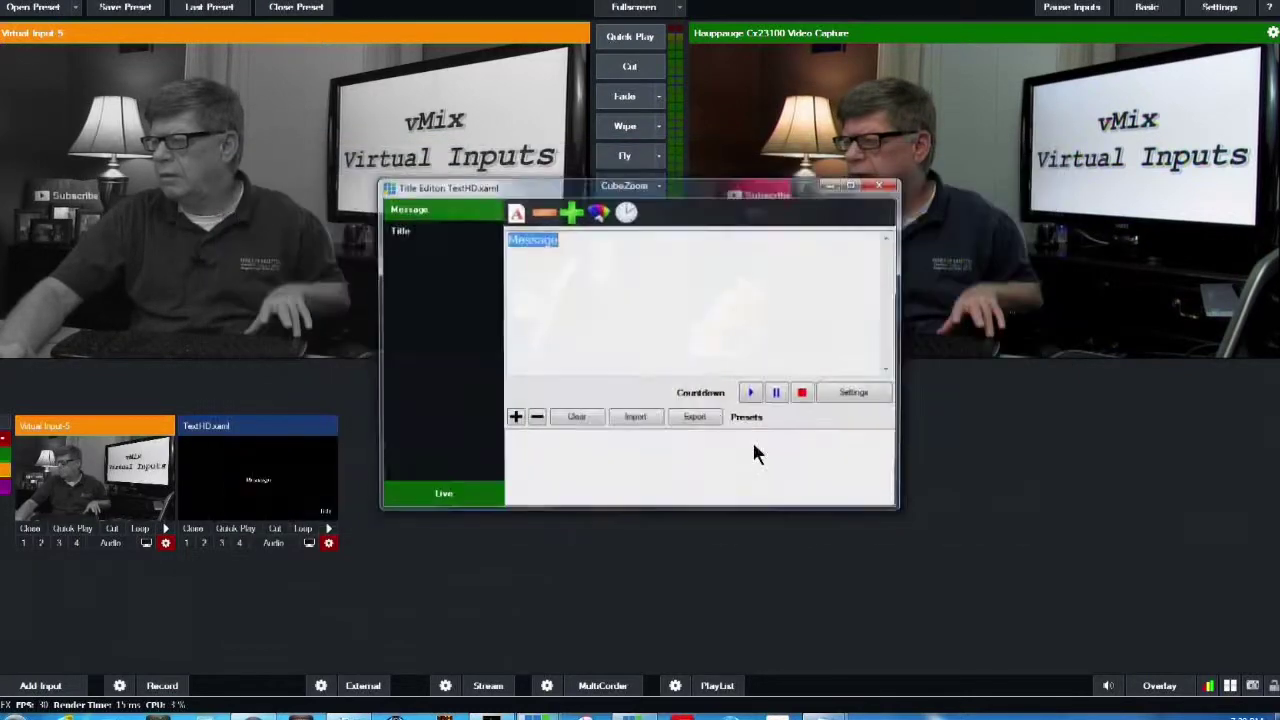
type("@Wit4Breakfast exactly. Unless you are out of touch you can see how this is a hybrid and can replace your laptop. Between cloud storage and a USB hub alone you can have wireless setup and a card reader. This is just ignorant in the sense that a lot of professionals have since switched to the surface pro 3. If you were at live tech events you see it more and more. It runs full Windows and full programs not just bulked up mobile versions.?")
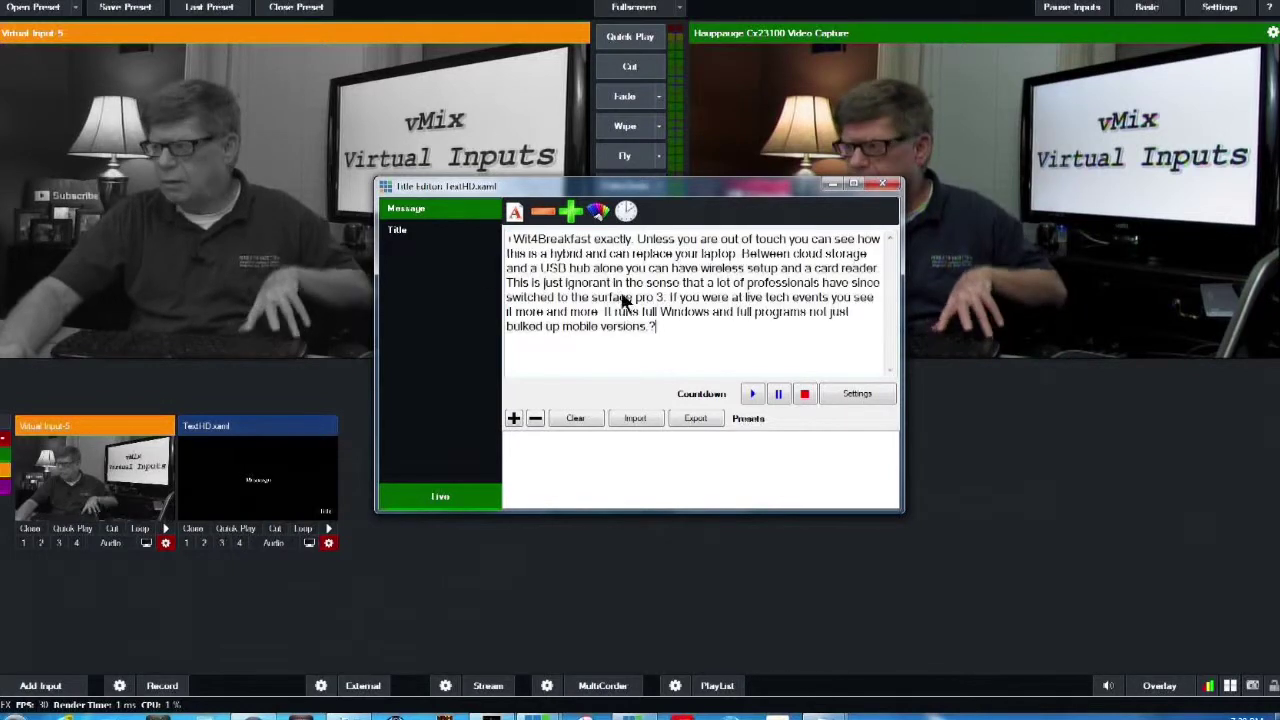
Delete the placeholder Title text and close the Title Editor
left_click(405, 232)
double_click(520, 242)
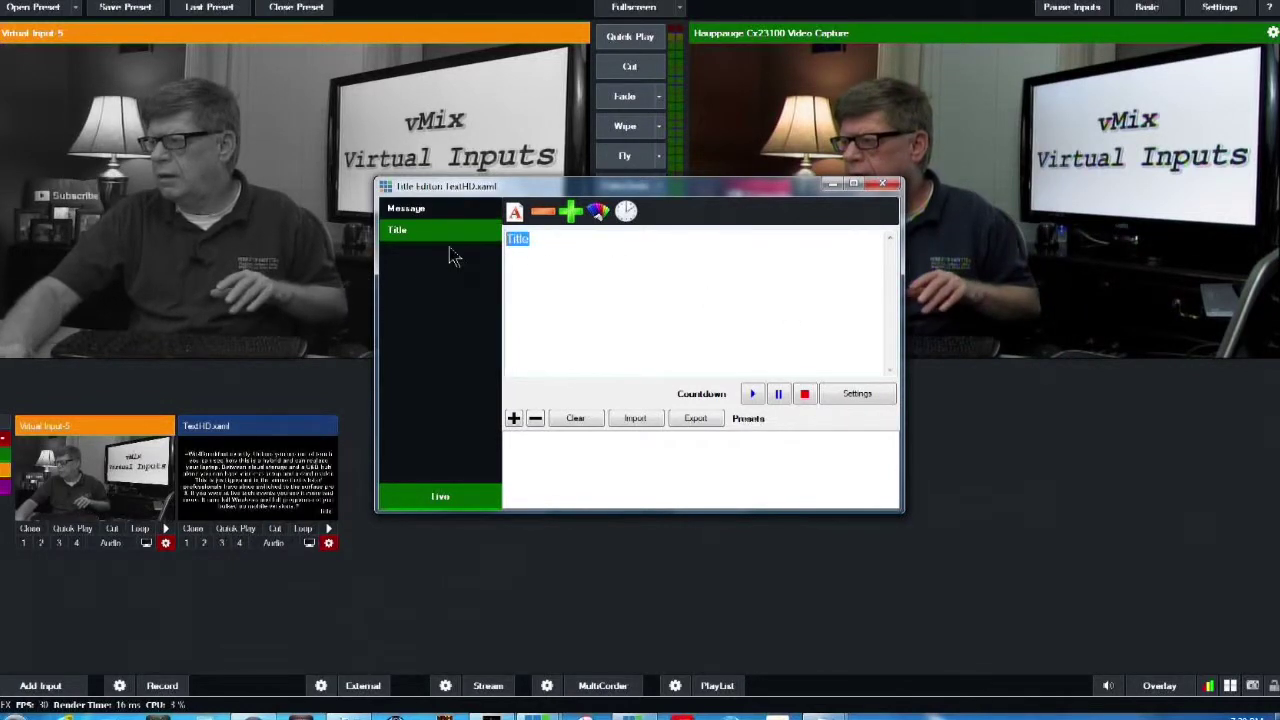
key("Delete")
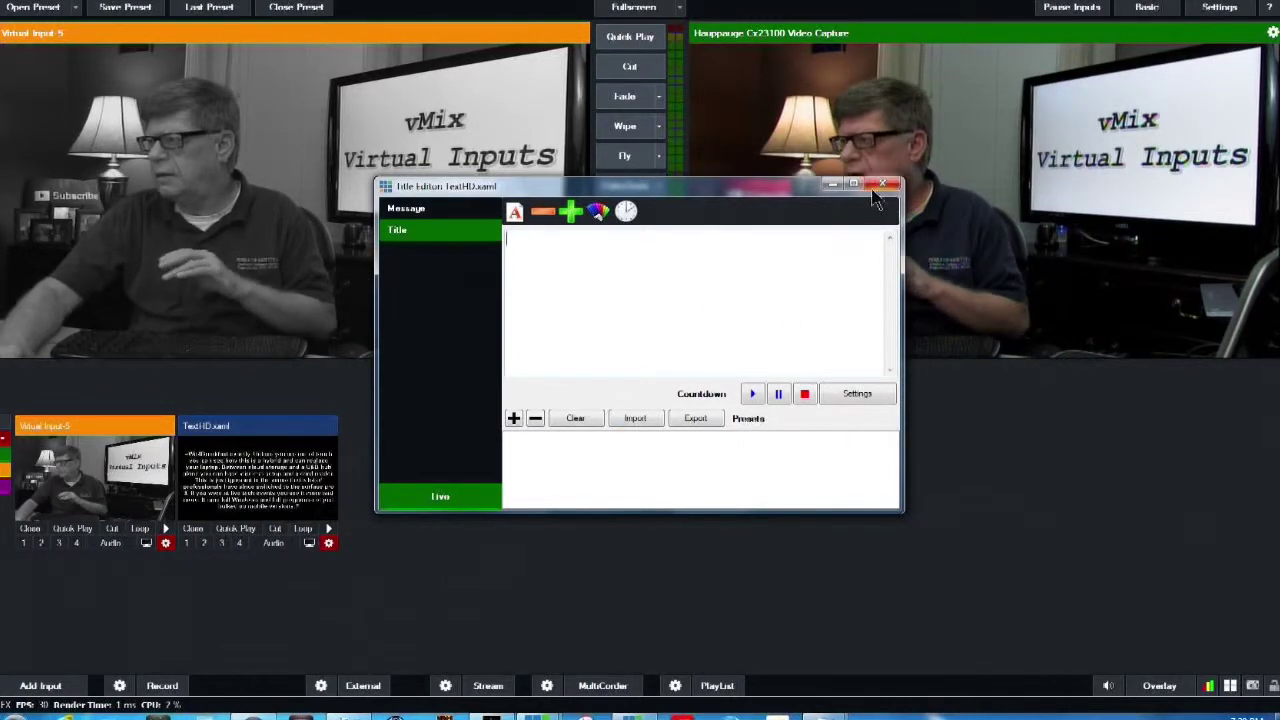
left_click(874, 188)
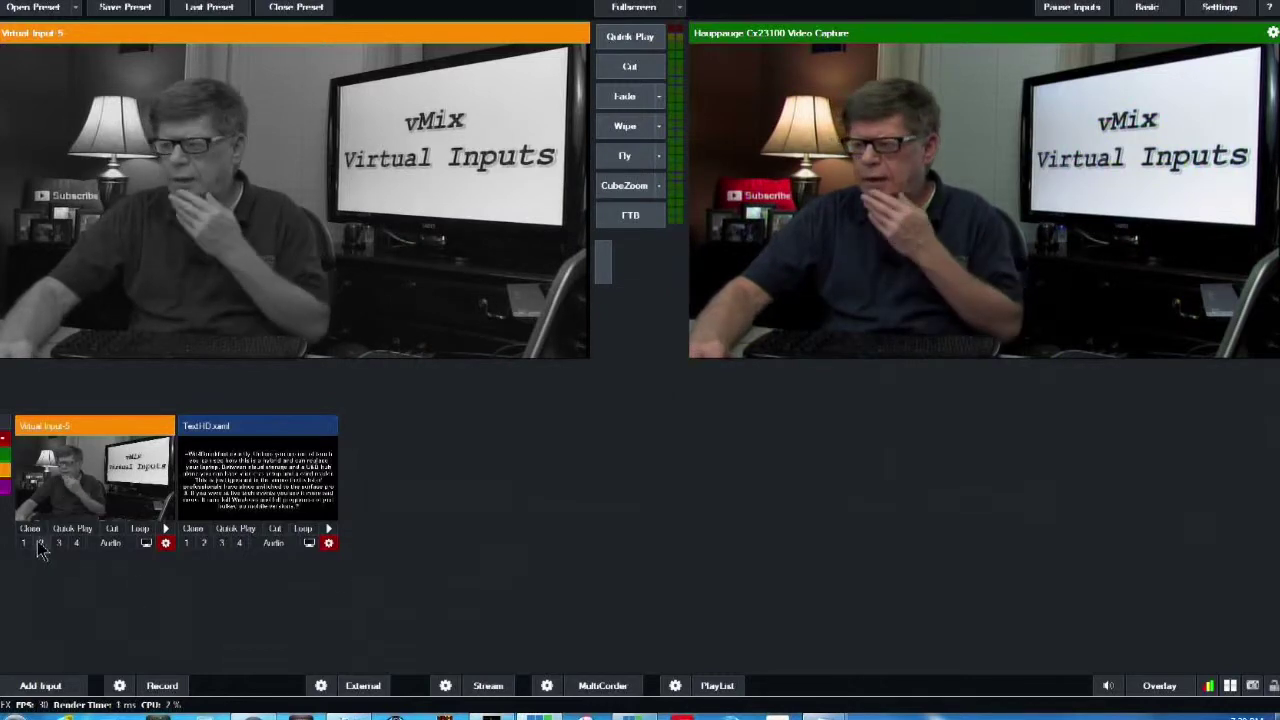
Set TextHD.xaml as layer 1 of Virtual Input-5, then overlay it on output and remove it
left_click(66, 498)
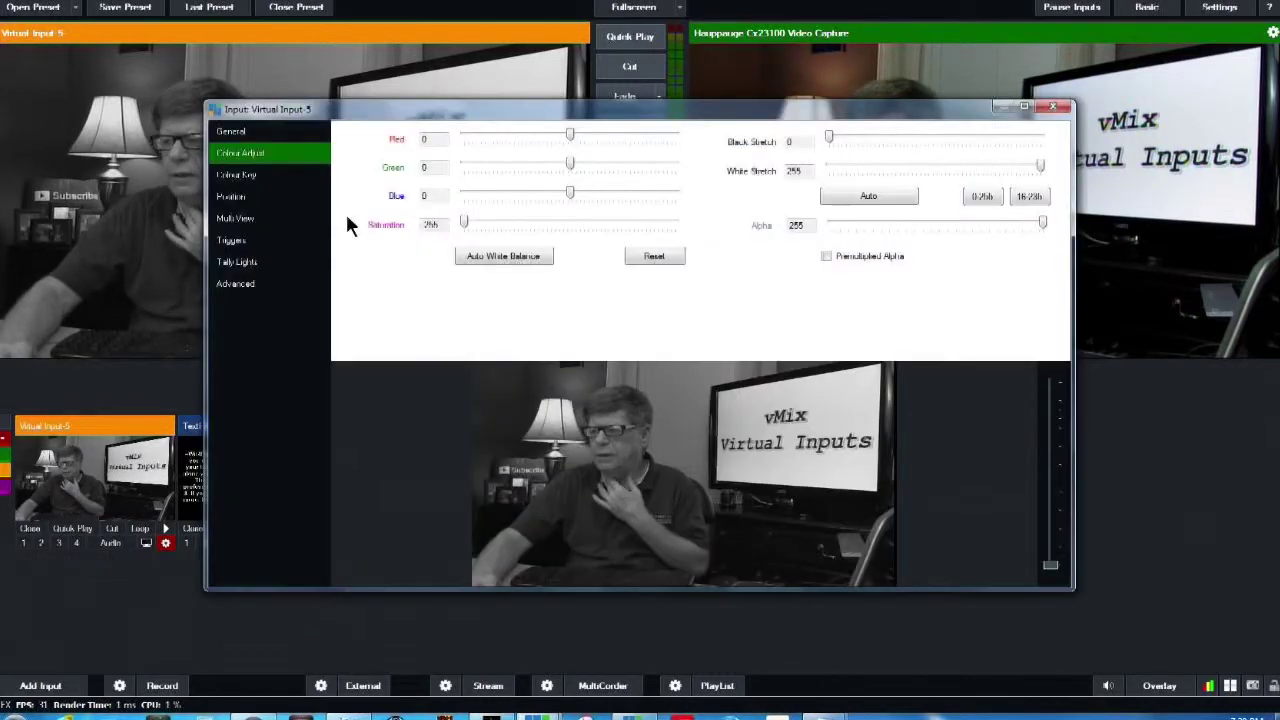
left_click(258, 218)
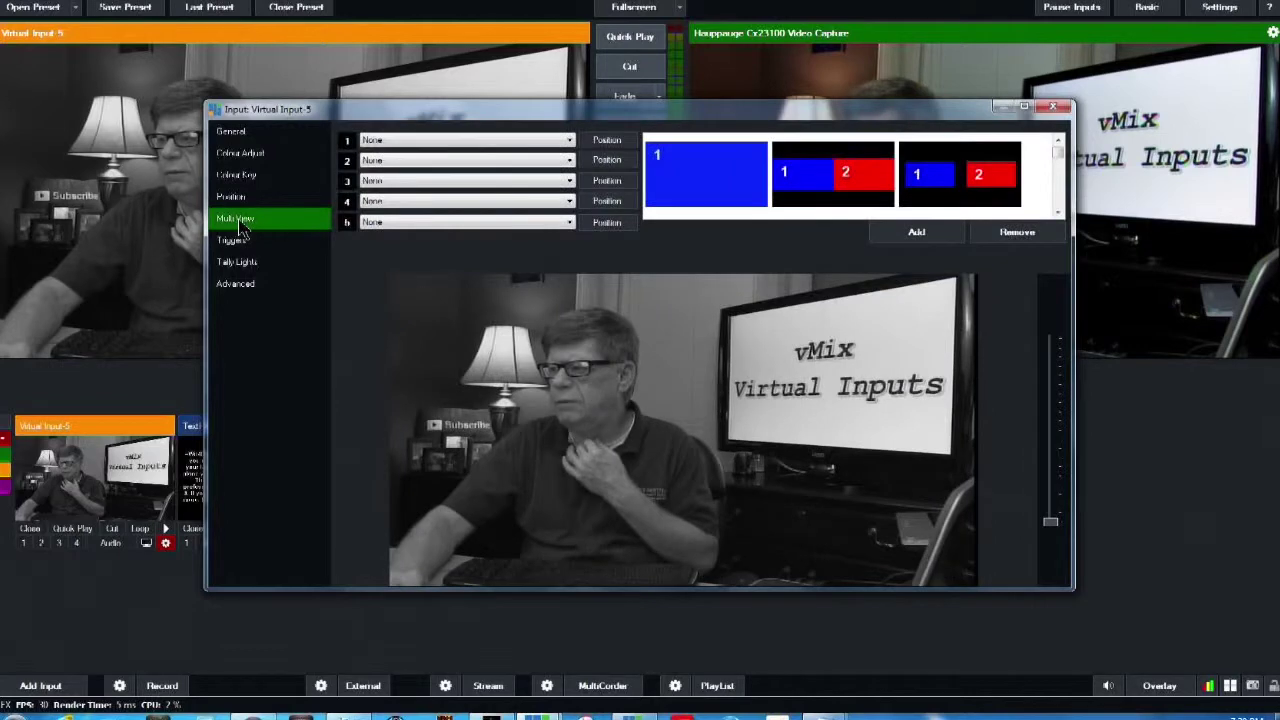
left_click(506, 140)
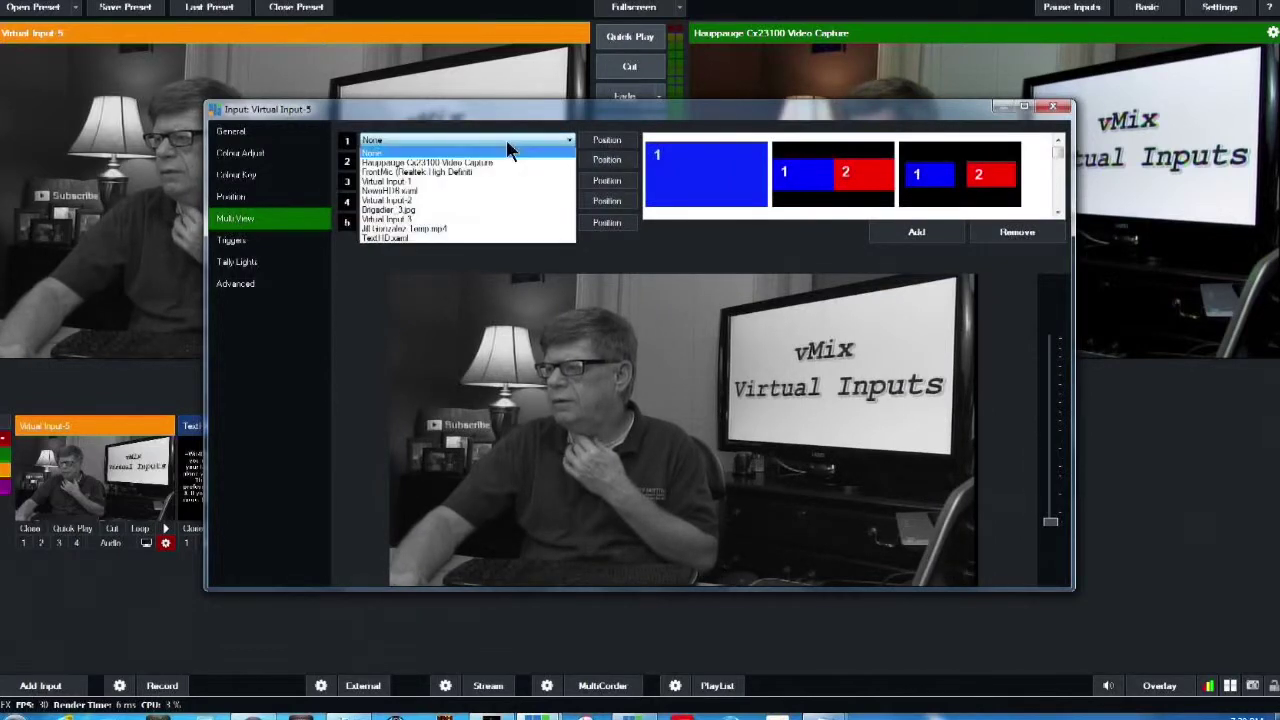
left_click(452, 238)
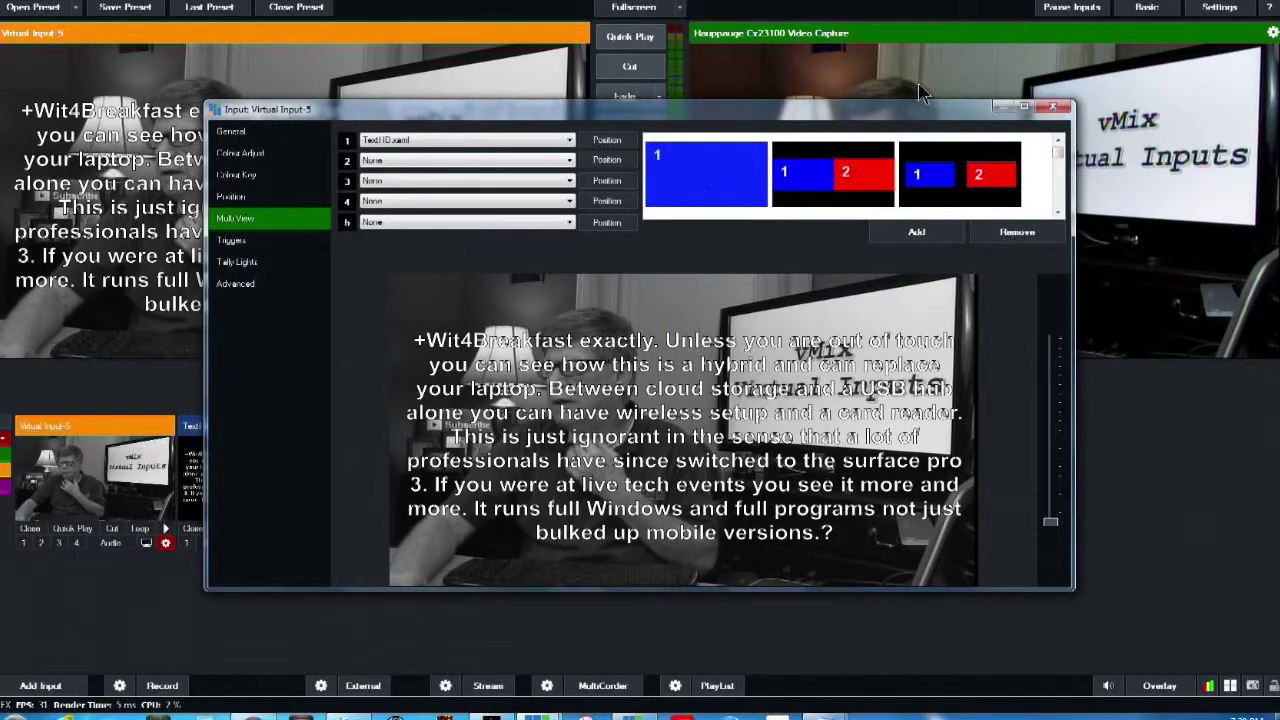
left_click(1052, 109)
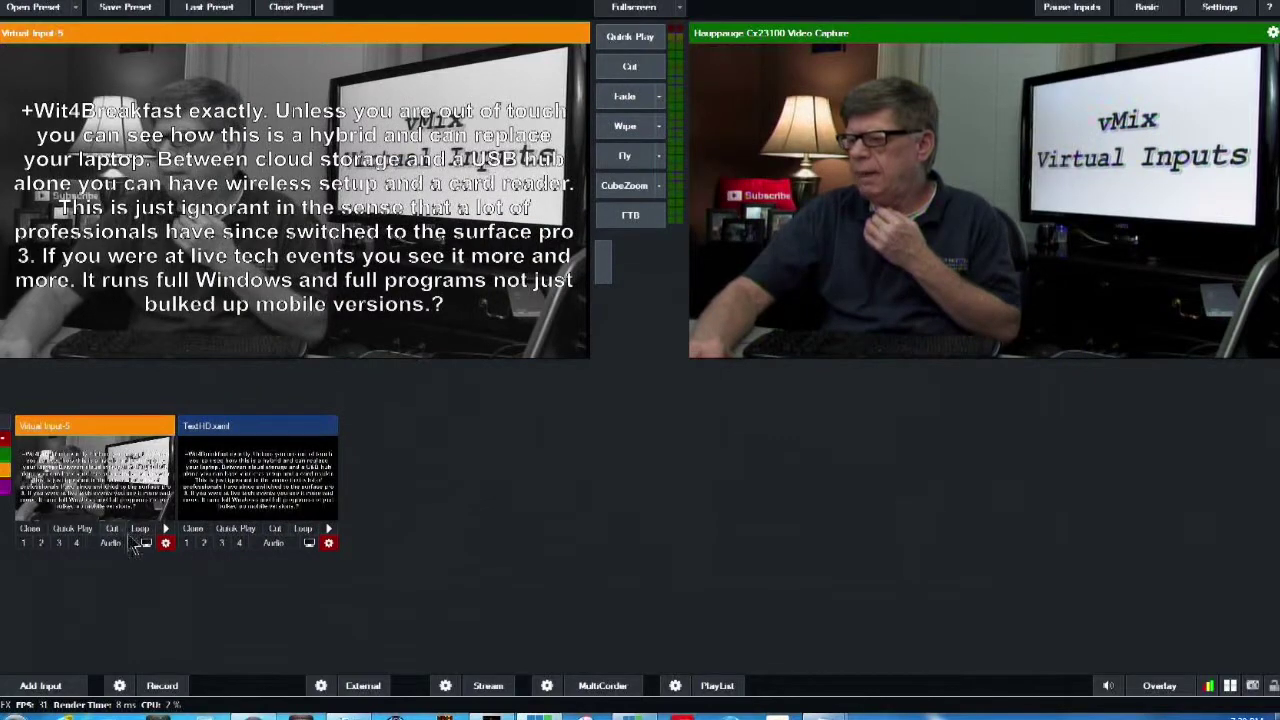
left_click(24, 543)
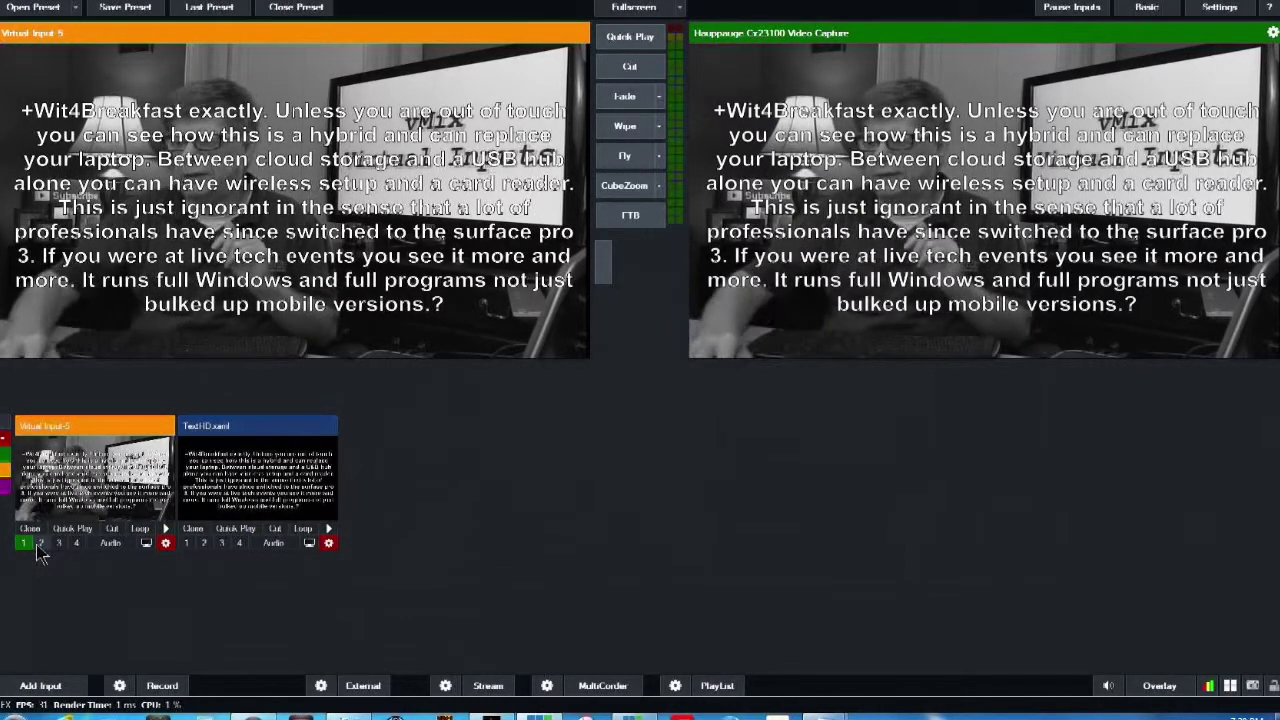
left_click(23, 544)
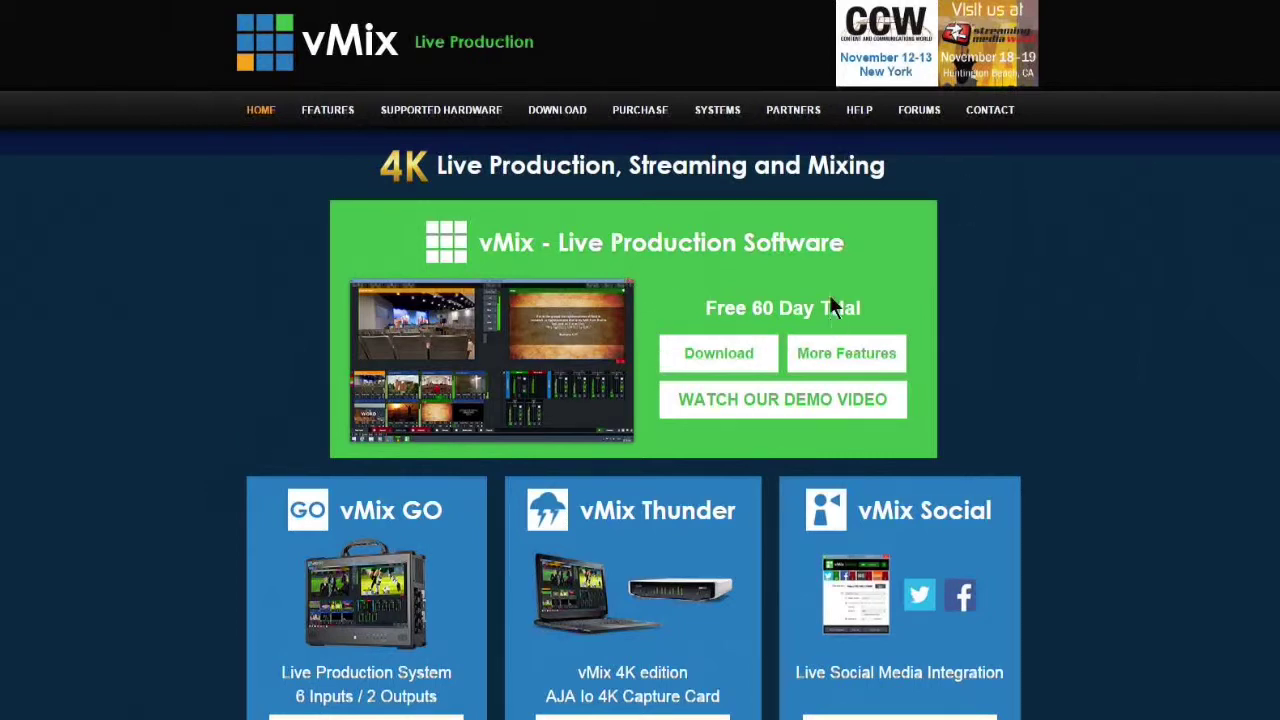
left_click(640, 112)
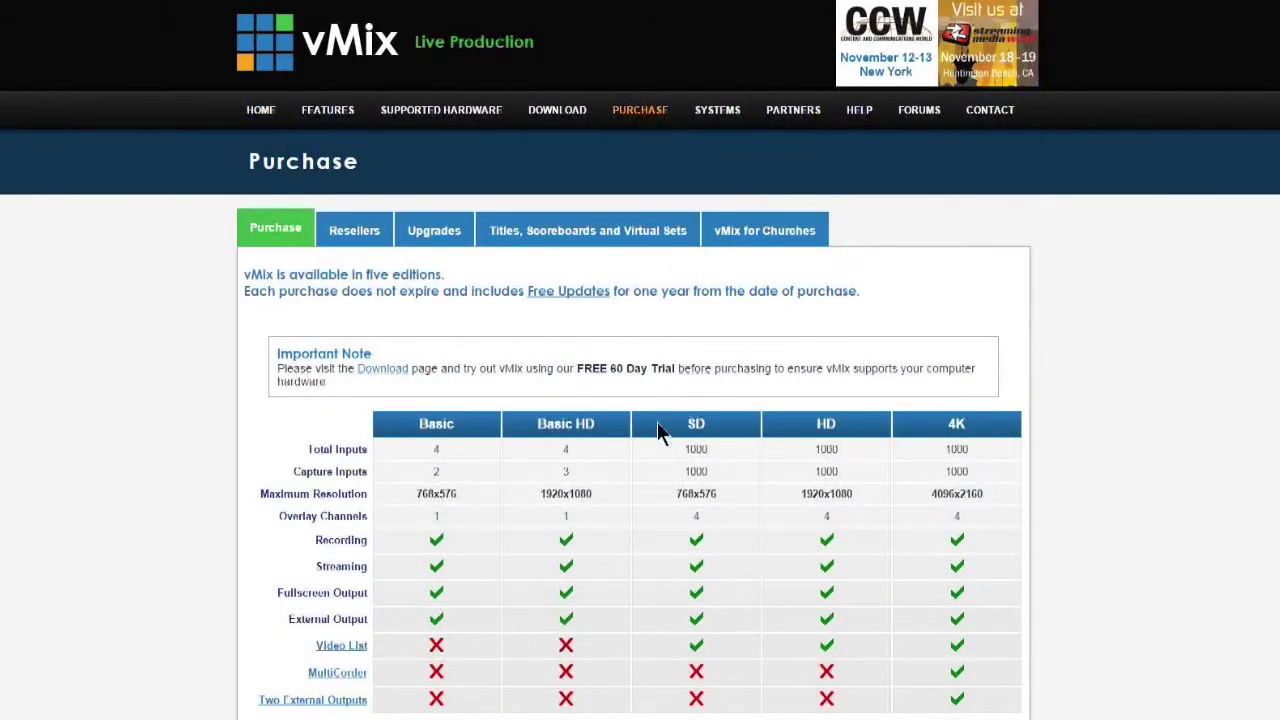
scroll(658, 430, "down", 1)
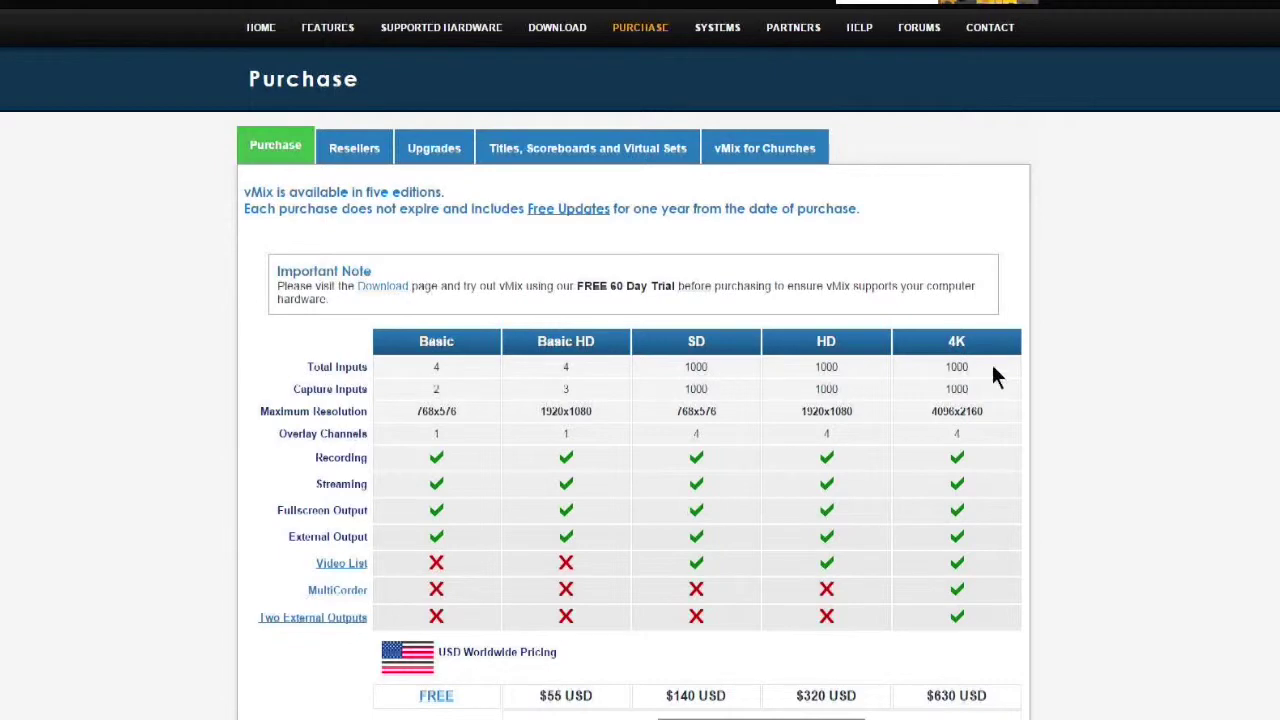
scroll(991, 374, "up", 1)
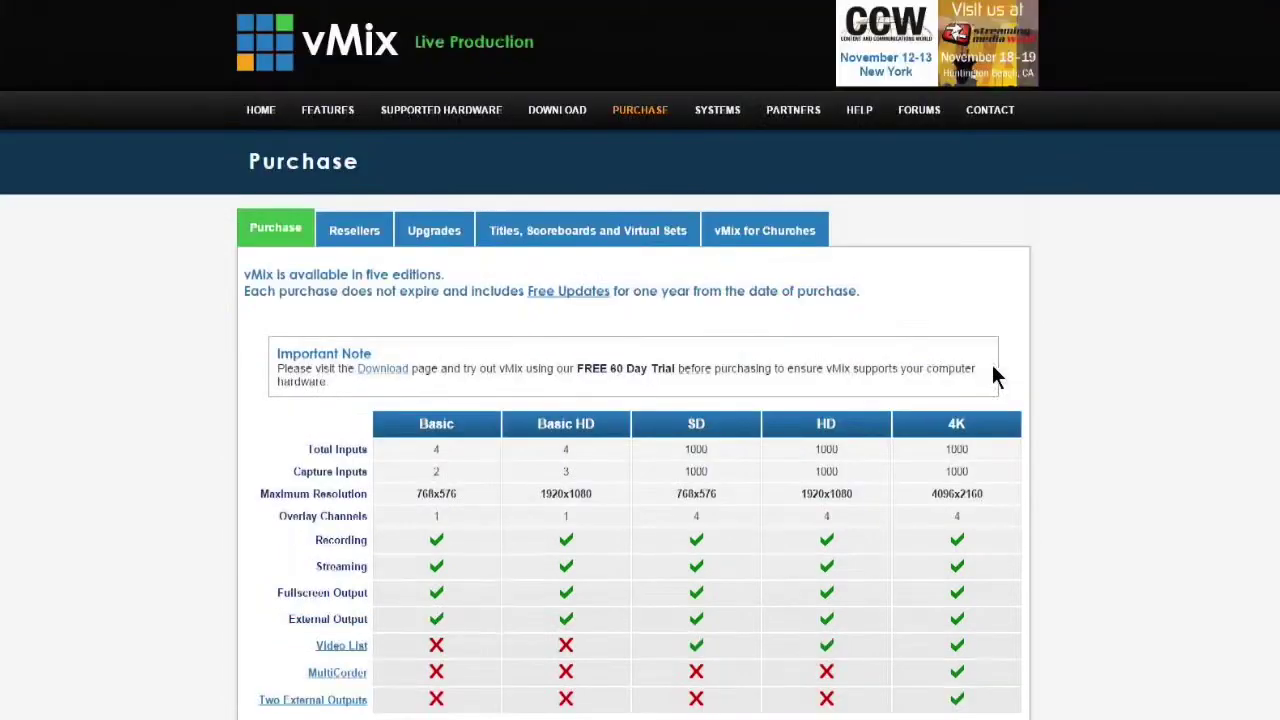
left_click(262, 118)
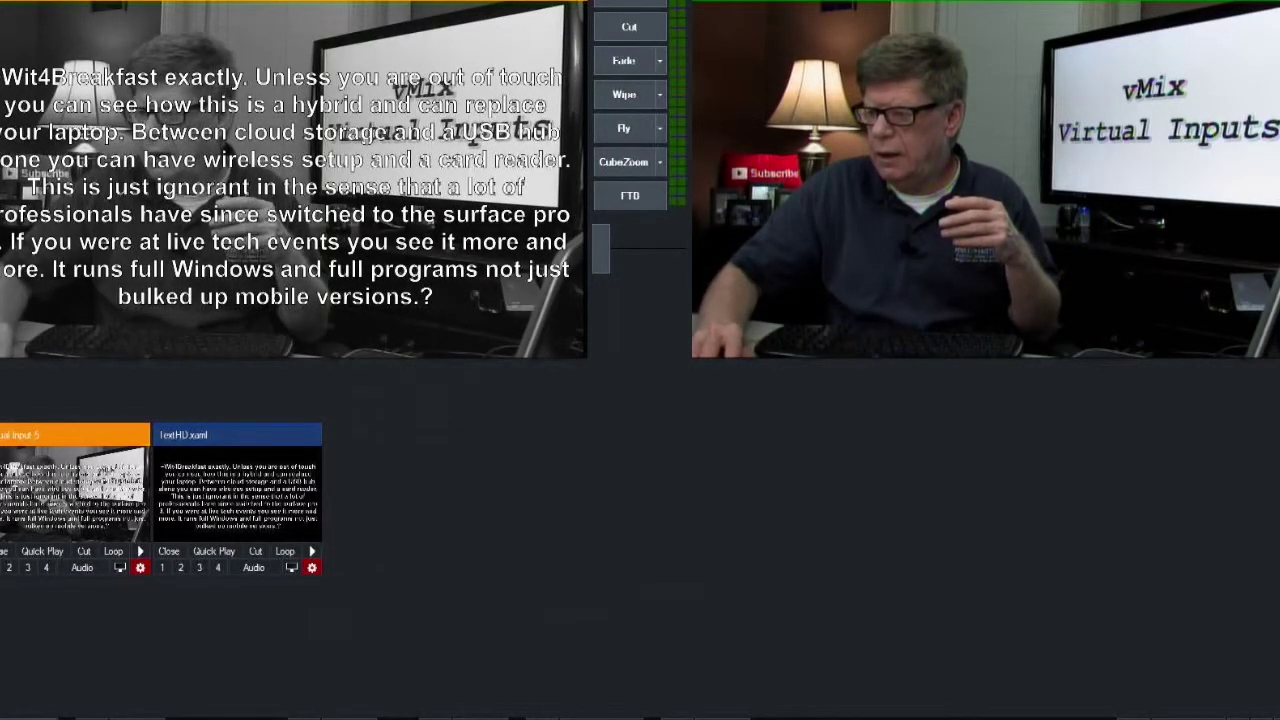
Open Add Input, browse the Title/XAML templates, then switch to Virtual Set studios like CircularStudio
left_click(28, 717)
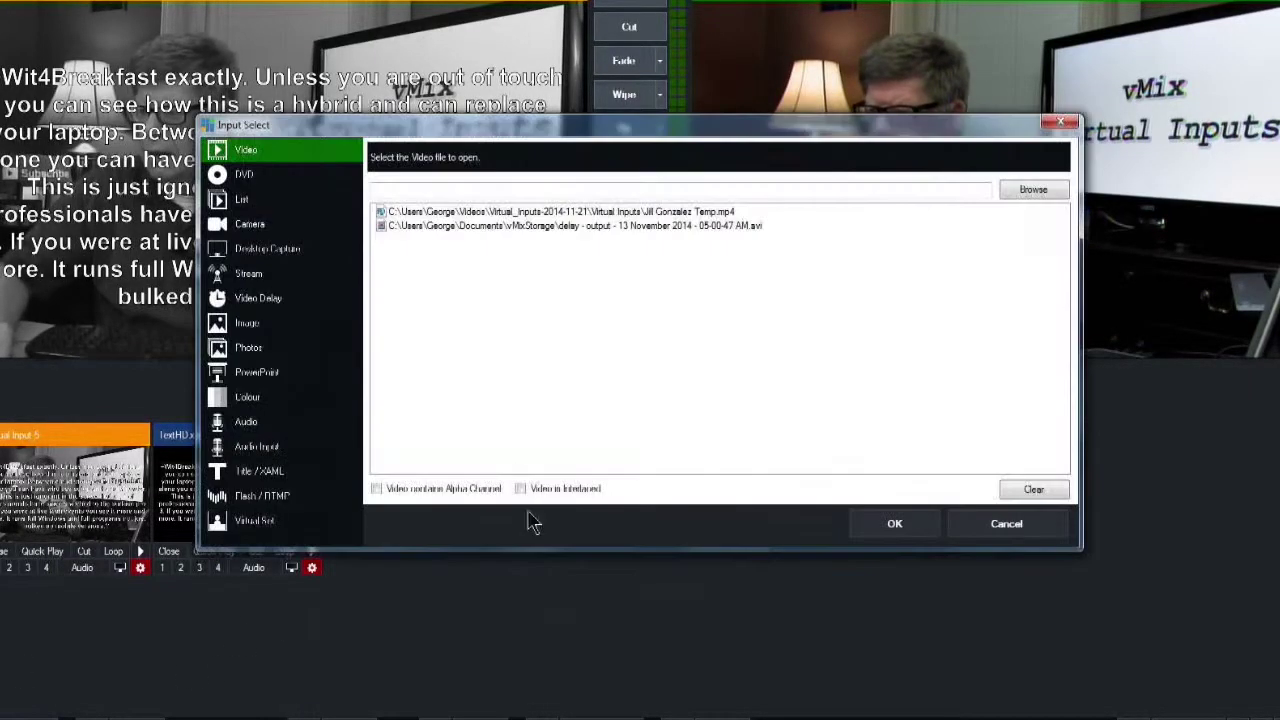
left_click(258, 471)
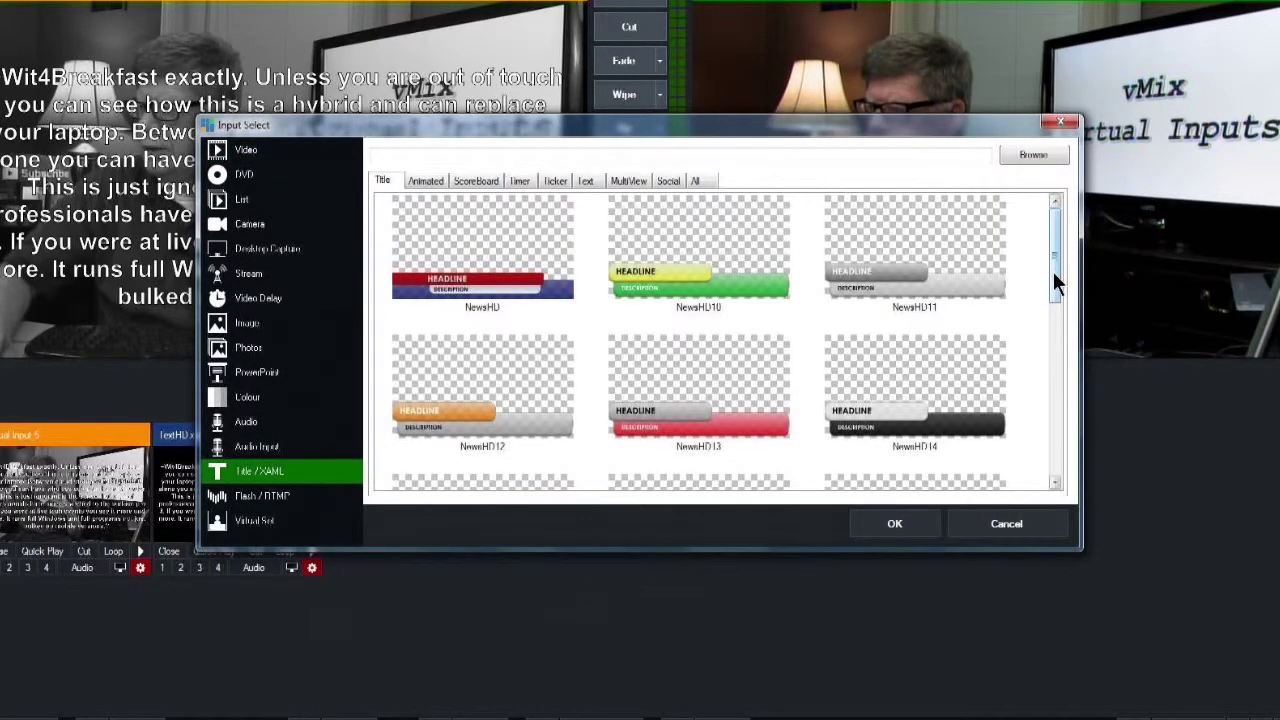
left_click_drag(1054, 257, 1054, 398)
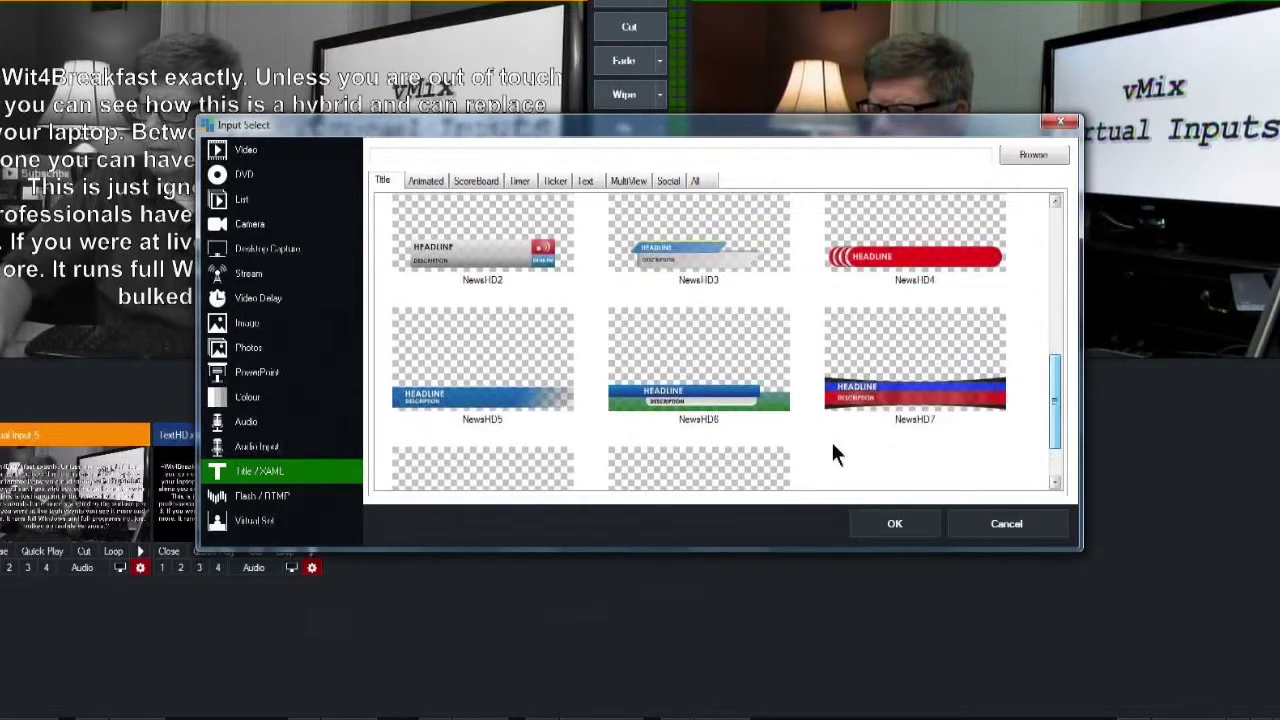
left_click(251, 530)
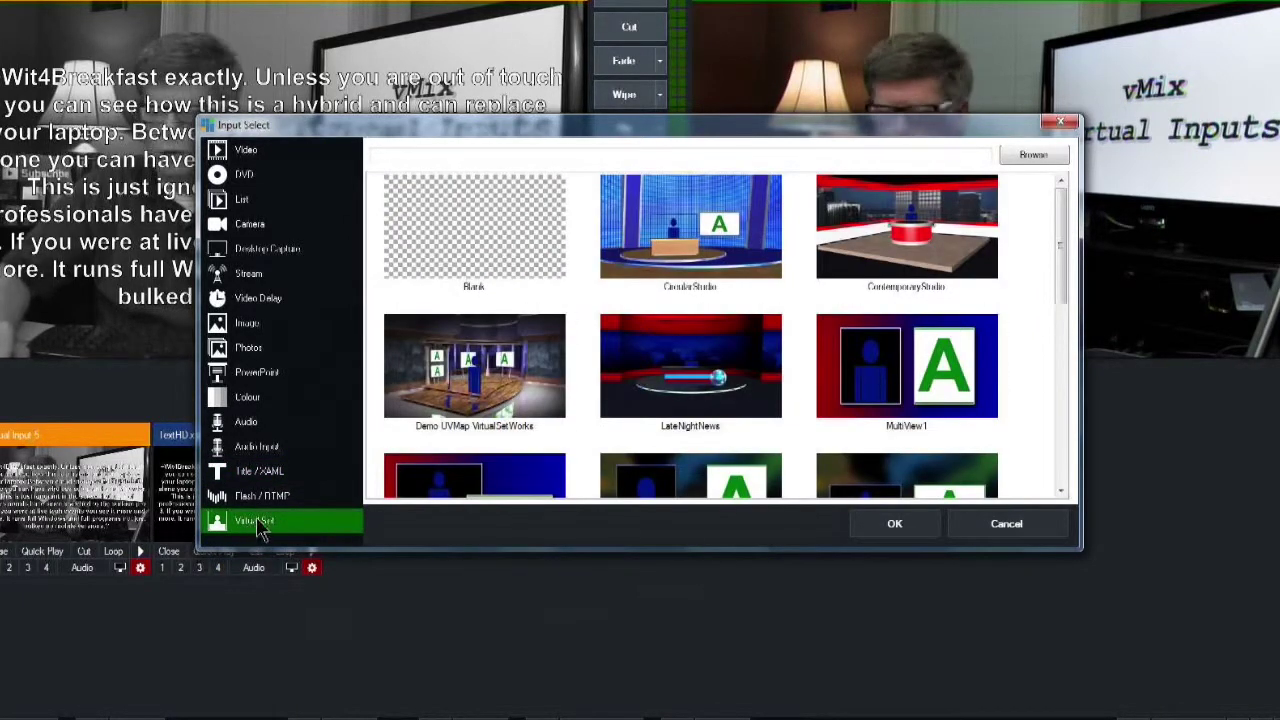